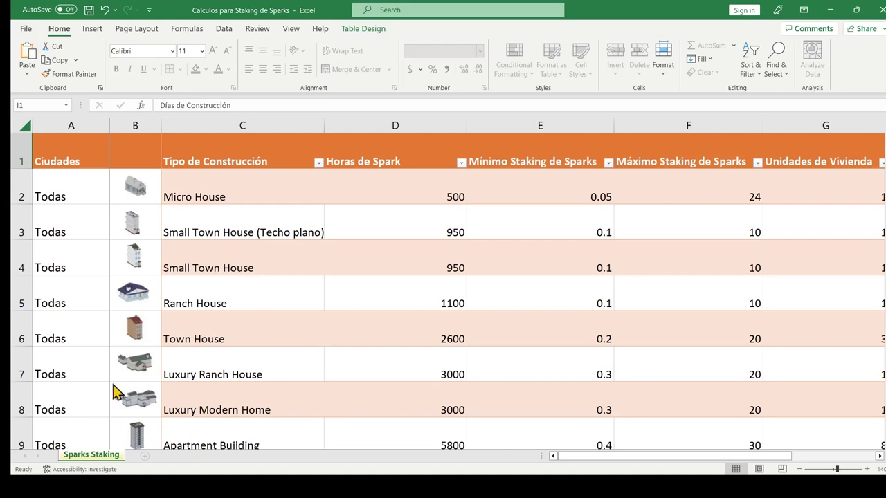
Step: Look through the whole Sparks Staking table, from the Micro House row to the Contemporary House row and back
scroll(220, 340, down, 1)
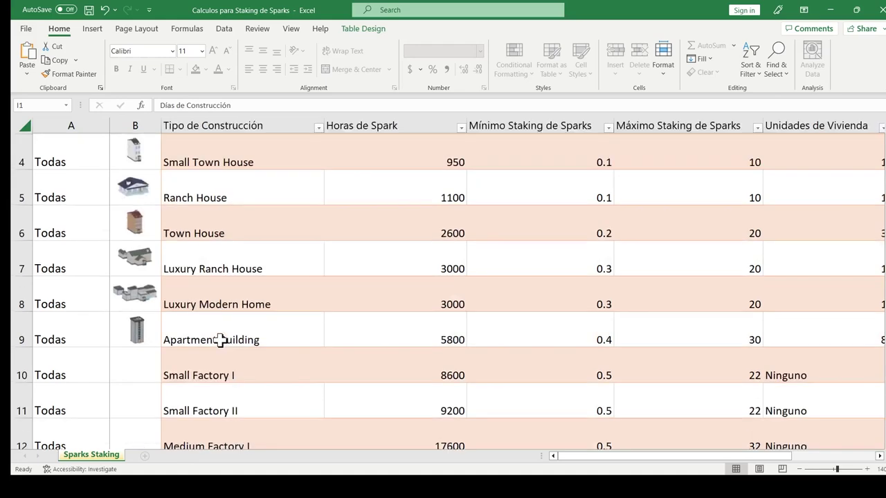
scroll(220, 340, down, 2)
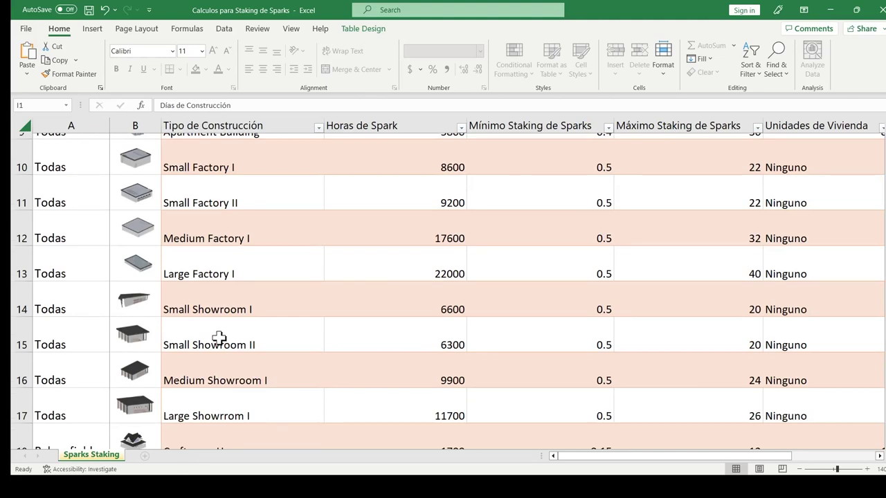
scroll(218, 338, down, 1)
scroll(219, 337, down, 1)
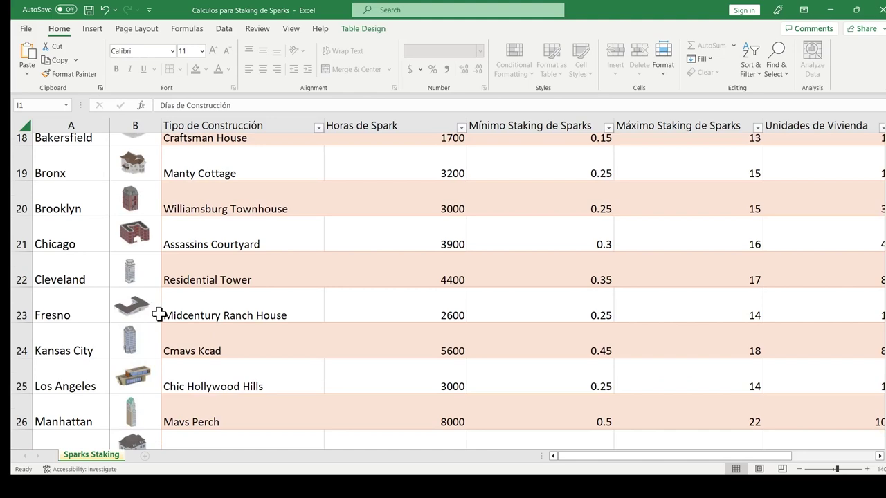
scroll(159, 315, down, 3)
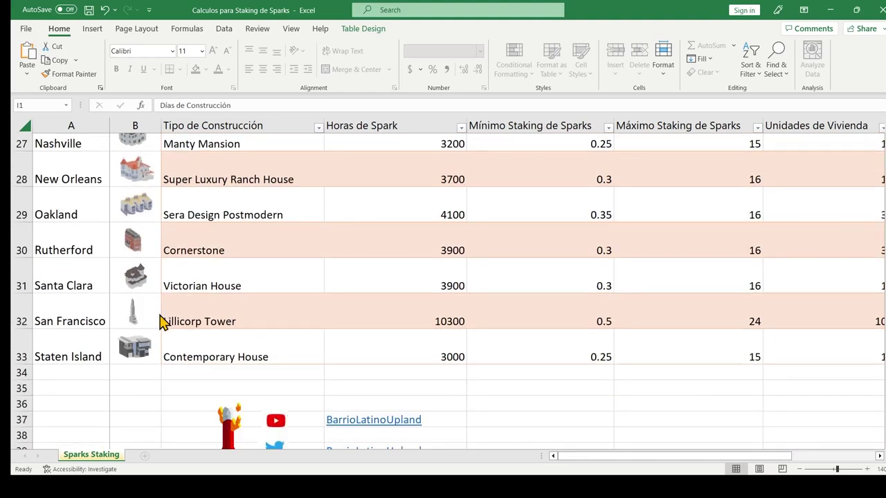
scroll(160, 321, up, 9)
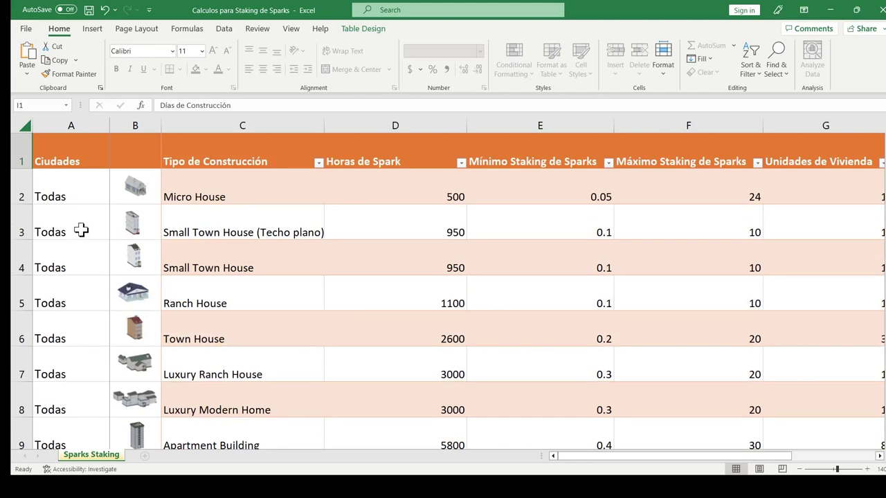
Step: Examine the Ciudades column and its building pictures, covering both the rows for all cities and the city-specific rows
click(74, 125)
click(75, 198)
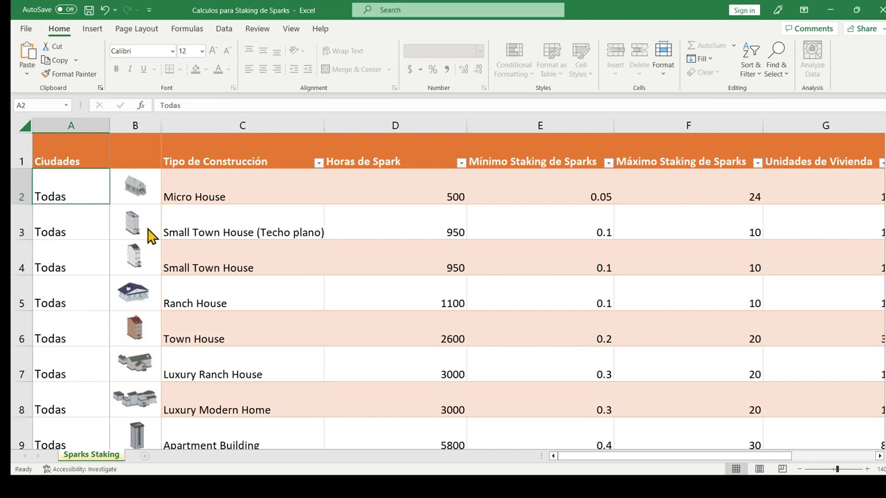
scroll(137, 255, down, 2)
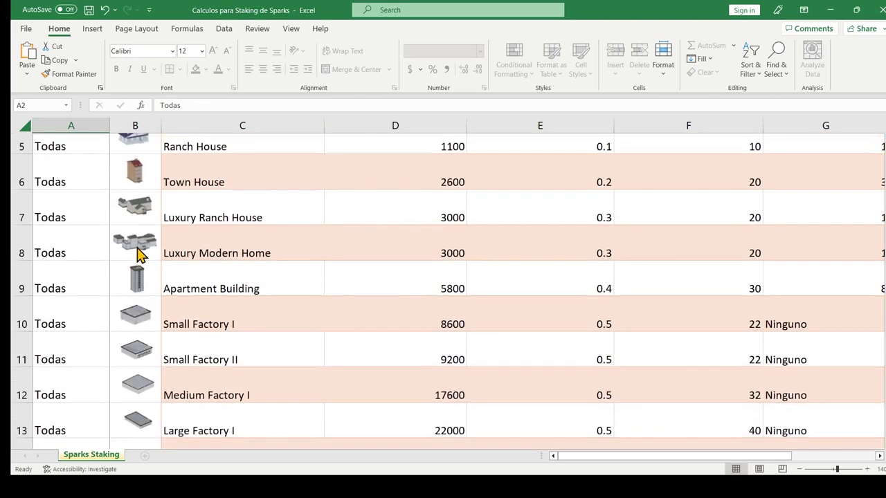
scroll(136, 255, down, 3)
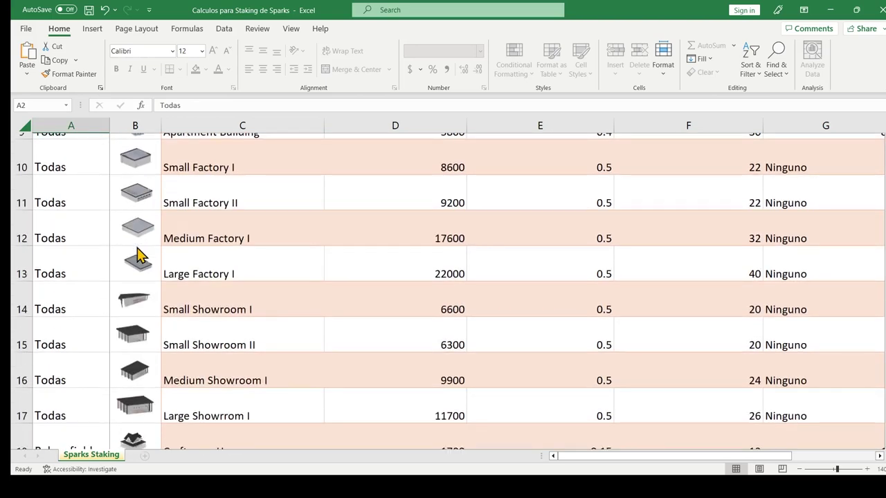
scroll(138, 255, up, 2)
scroll(105, 271, up, 4)
scroll(105, 271, down, 6)
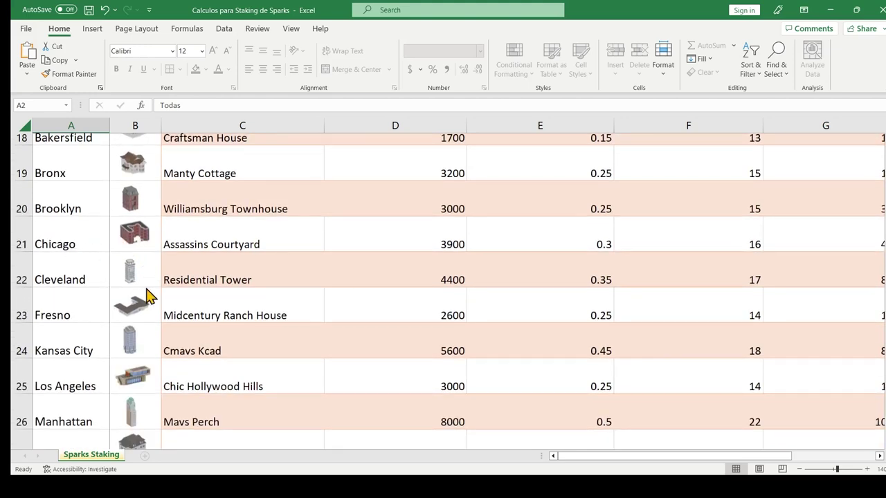
scroll(138, 298, down, 2)
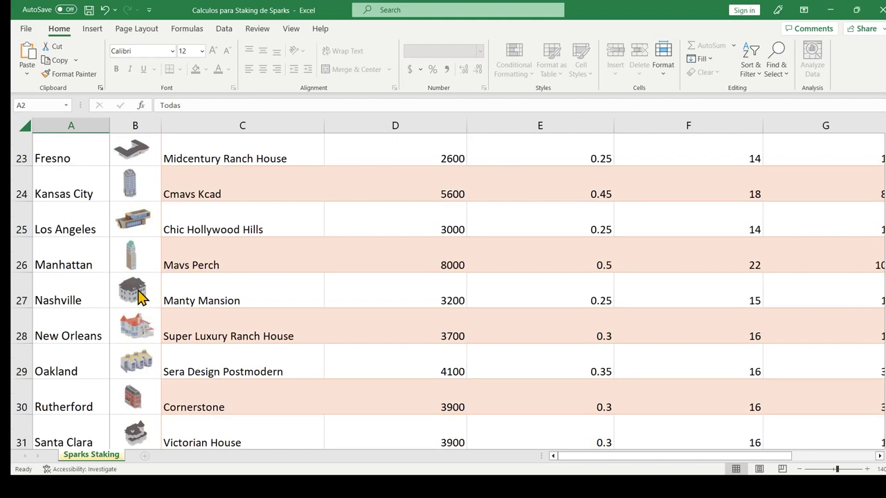
scroll(138, 297, down, 2)
scroll(138, 298, up, 2)
scroll(136, 292, down, 2)
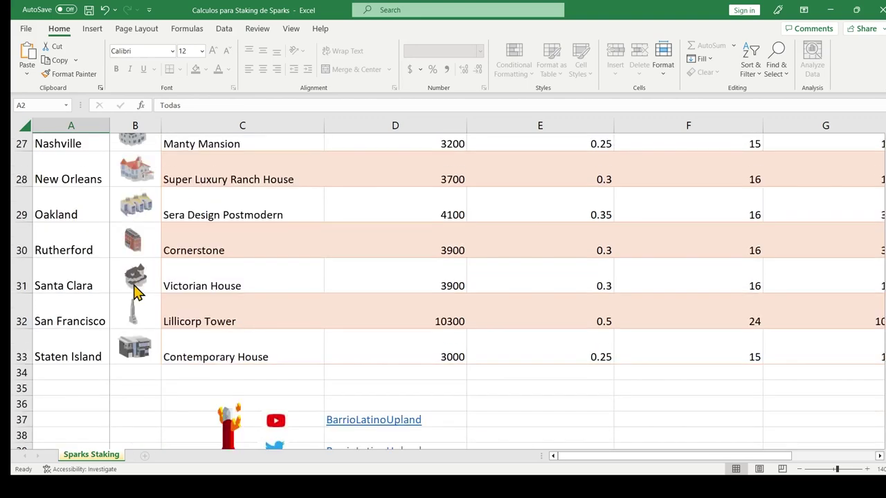
scroll(134, 292, up, 10)
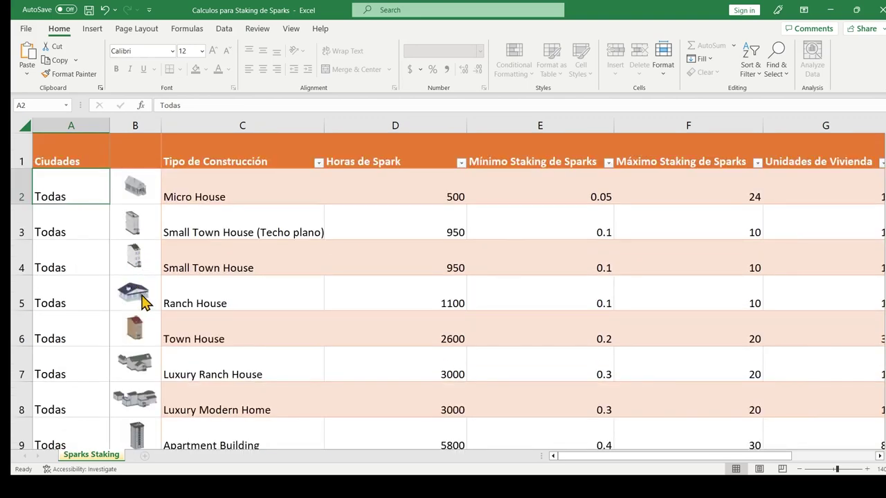
Step: Review the Tipo de Construcción entries, comparing Micro House and the flat-roofed Small Town House with the building types further down
click(190, 192)
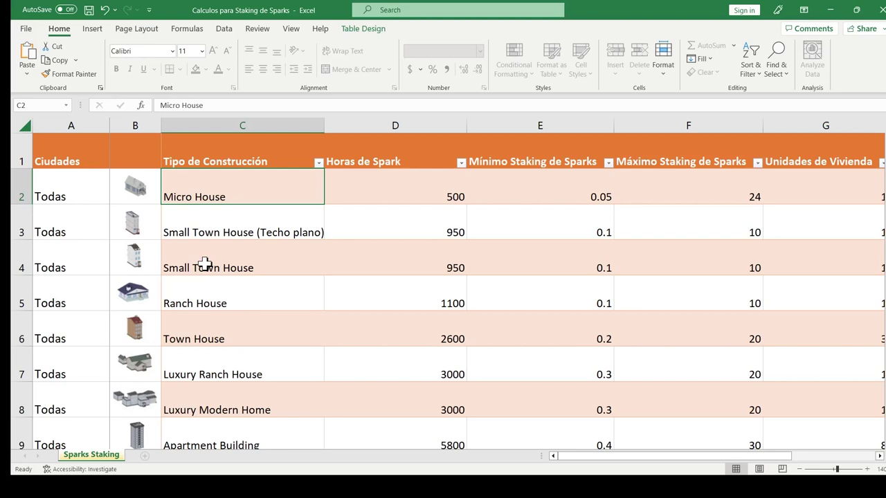
click(242, 257)
click(218, 232)
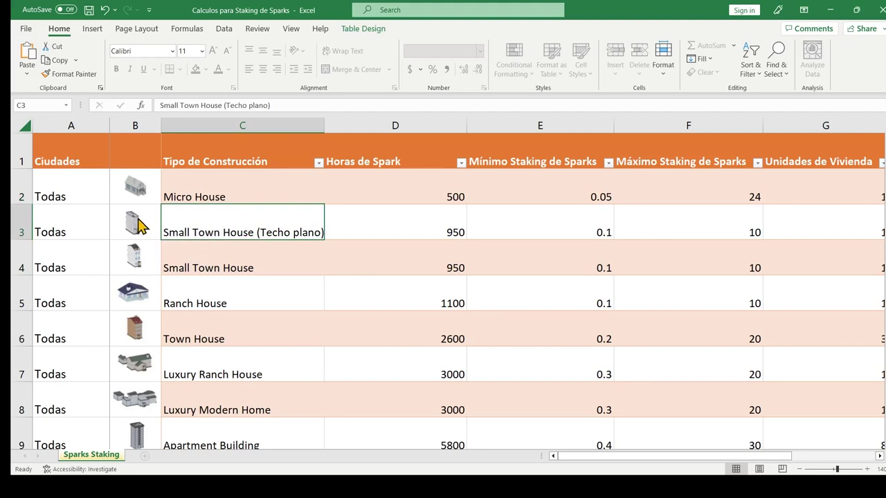
scroll(259, 281, down, 2)
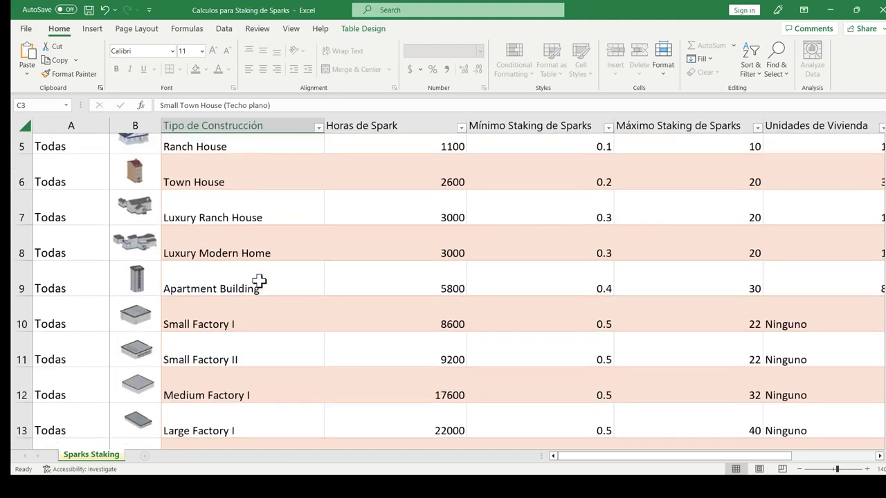
scroll(259, 280, down, 3)
scroll(259, 281, up, 4)
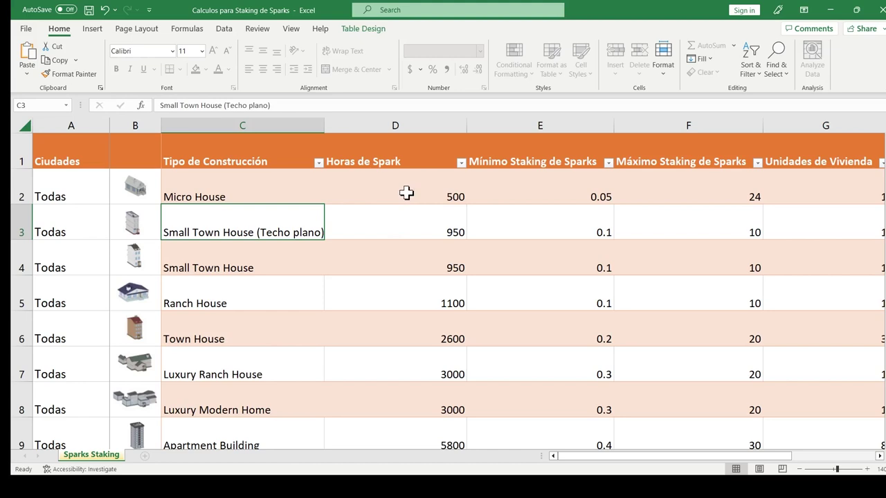
Step: Read the Horas de Spark values for every building type down to Staten Island's Contemporary House
scroll(405, 220, down, 2)
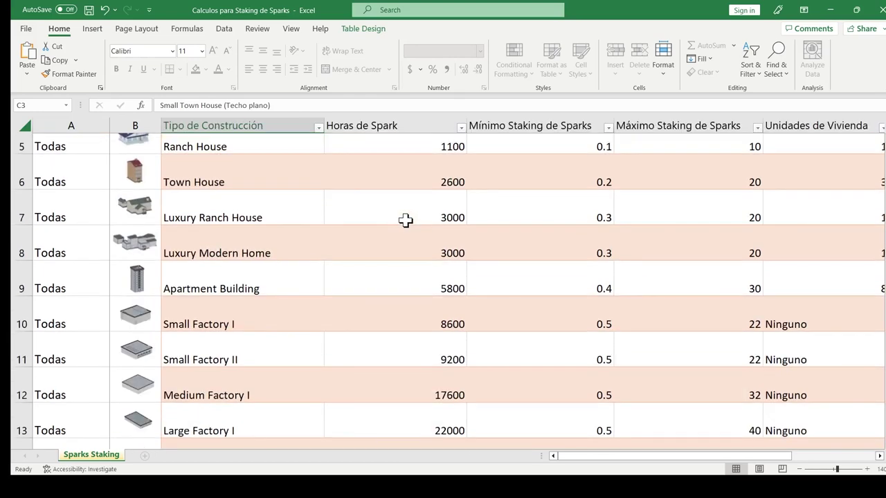
scroll(406, 220, down, 3)
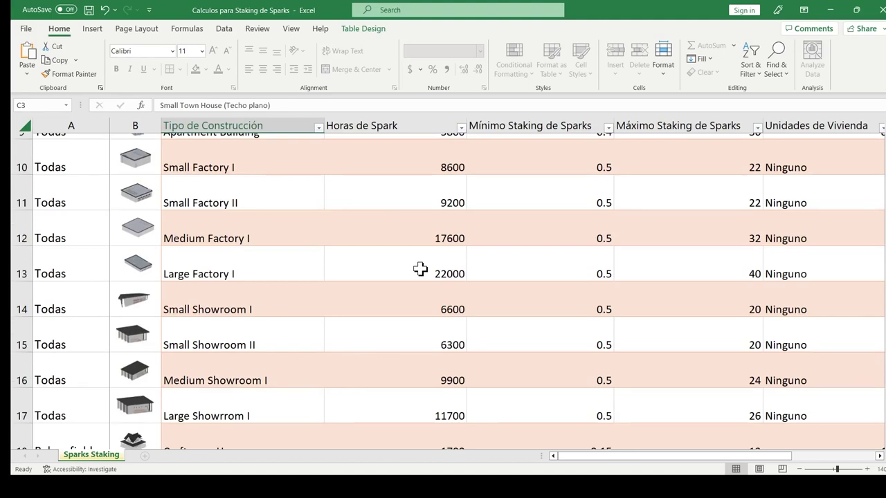
scroll(420, 270, down, 6)
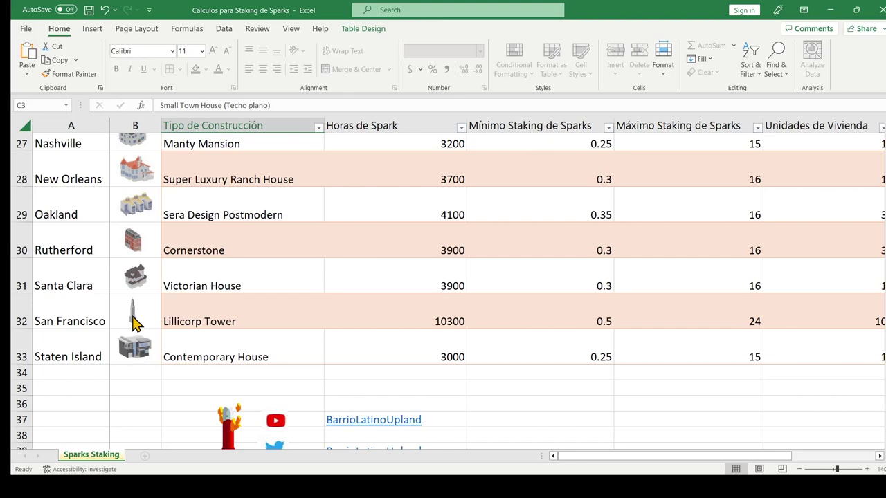
scroll(436, 295, up, 1)
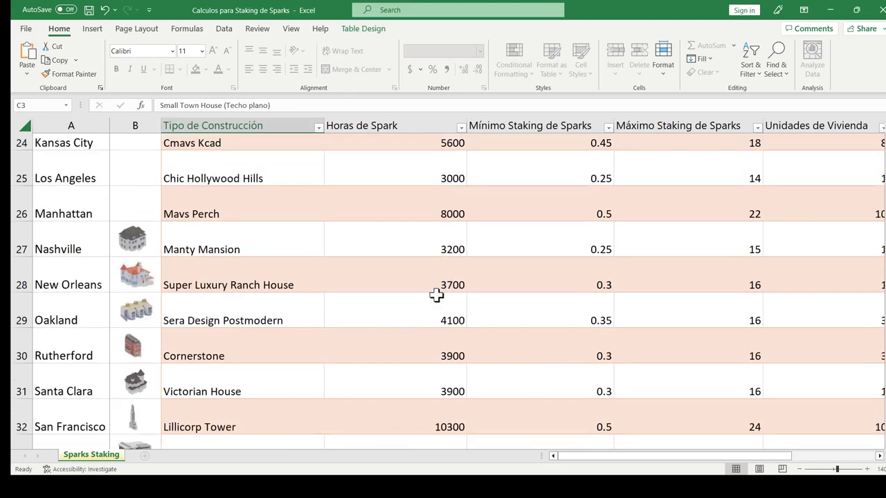
scroll(436, 296, up, 5)
scroll(436, 295, up, 3)
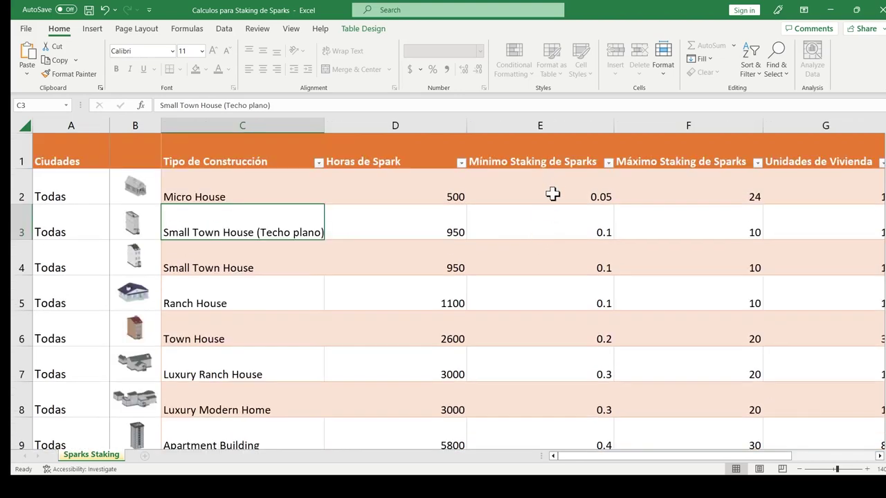
Step: Examine the Mínimo Staking de Sparks column from the Micro House value in E2 through the last building
click(544, 125)
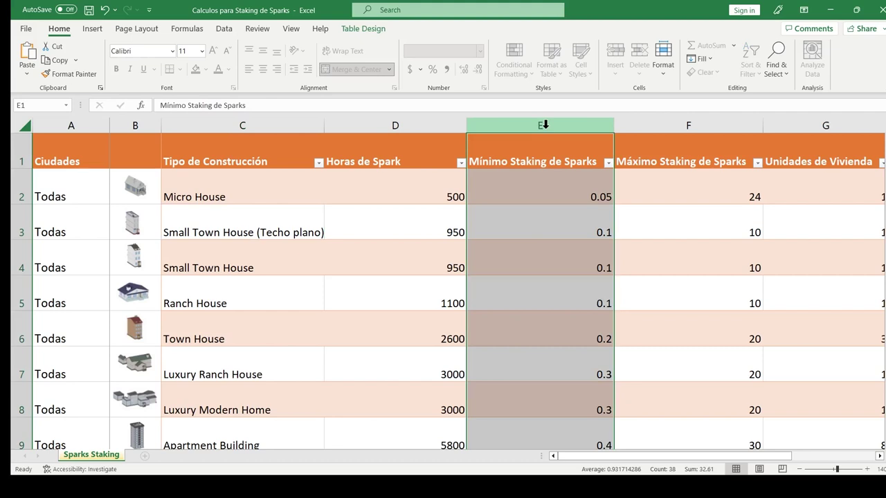
click(558, 192)
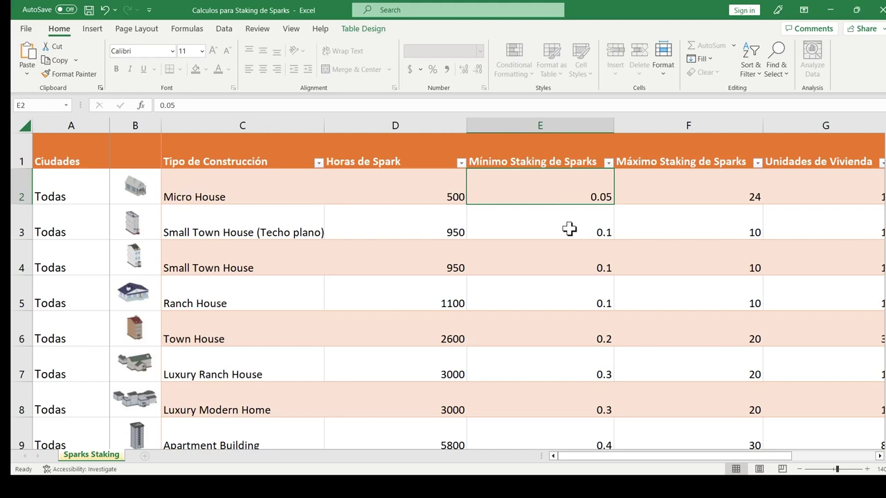
scroll(569, 229, down, 2)
scroll(569, 229, down, 2)
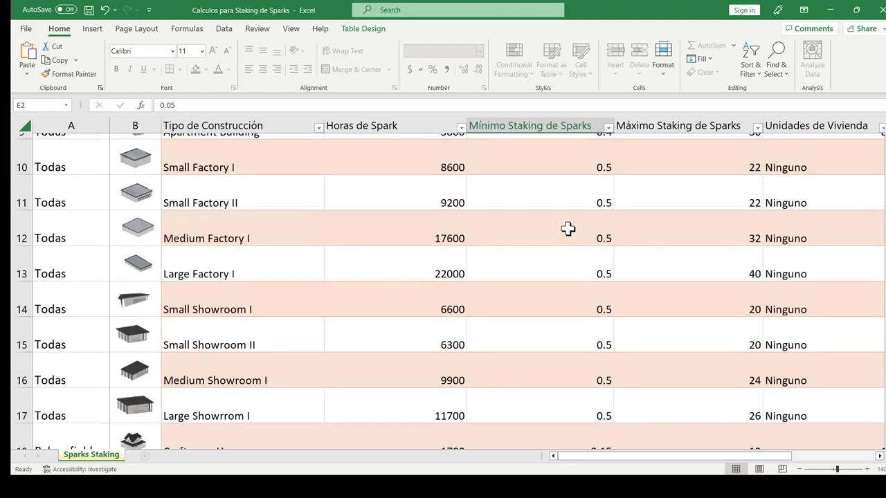
scroll(567, 229, down, 2)
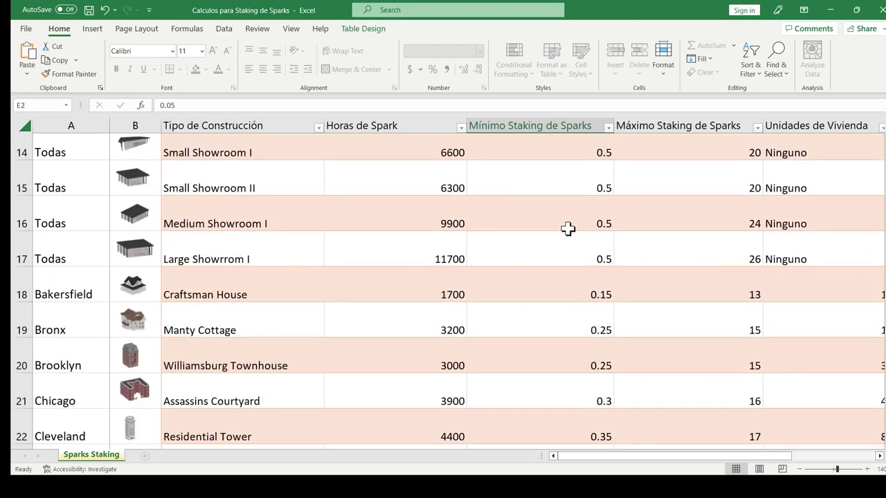
scroll(568, 229, down, 6)
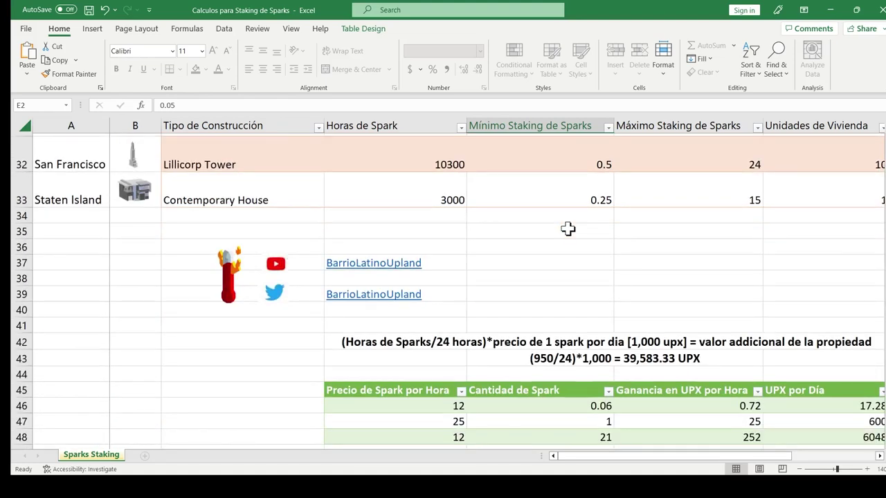
scroll(568, 229, up, 4)
scroll(567, 229, up, 8)
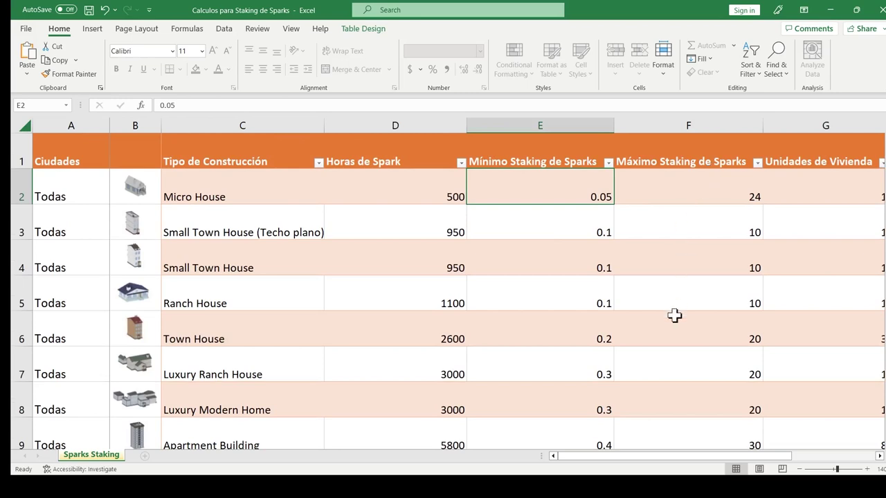
Step: Examine the Máximo Staking de Sparks column across the houses, factories, showrooms and city-specific buildings
drag(708, 461, 731, 461)
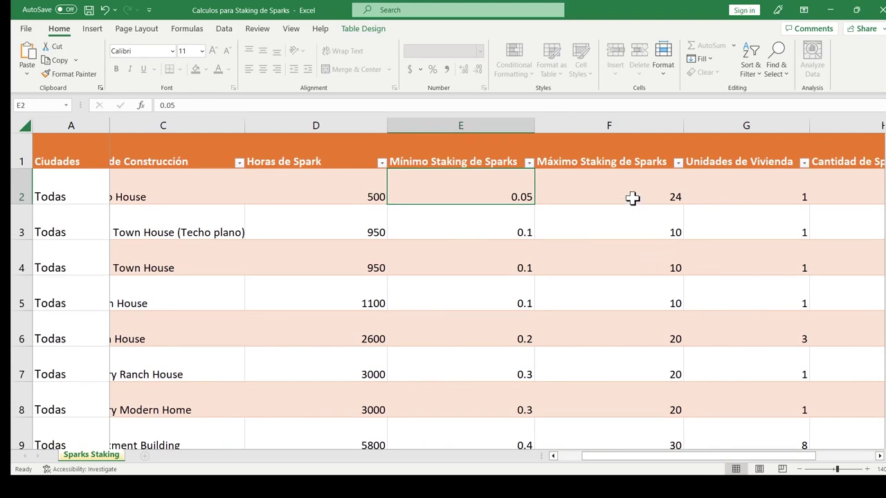
scroll(645, 265, down, 2)
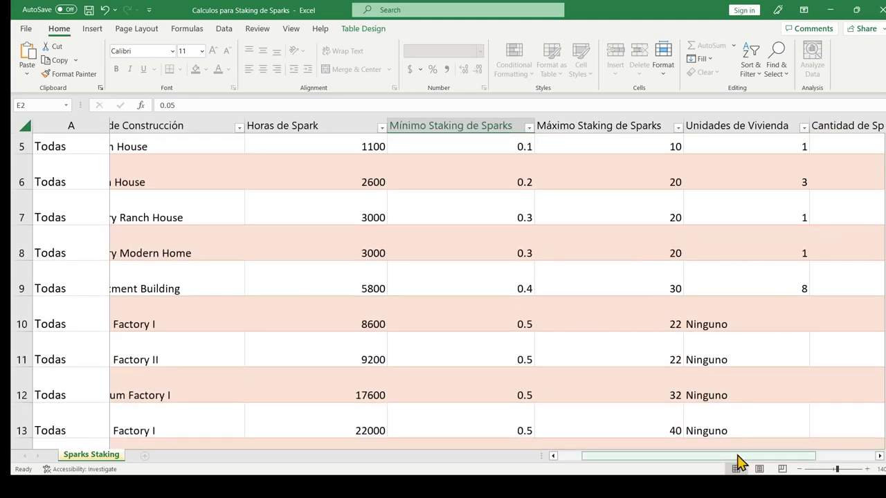
drag(739, 463, 725, 464)
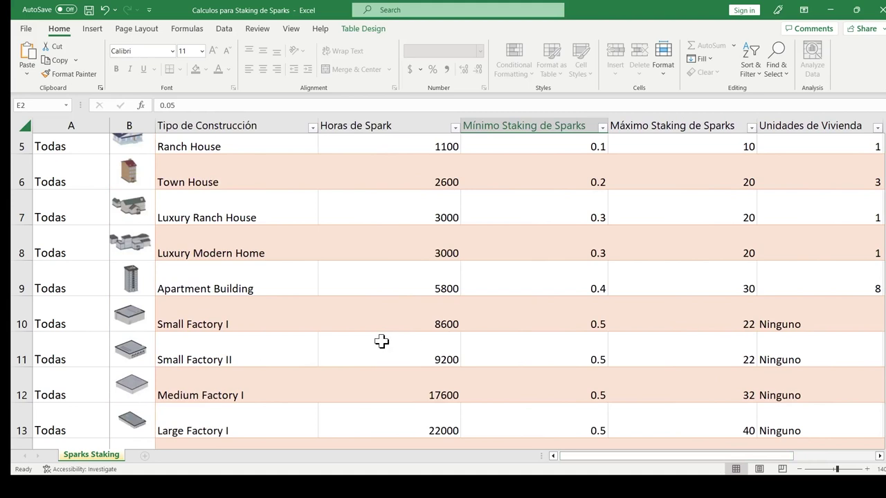
scroll(683, 351, down, 2)
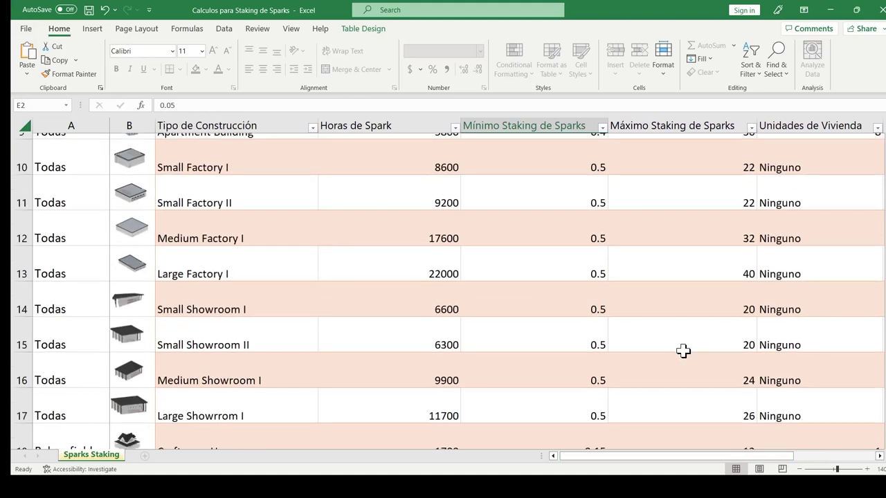
scroll(683, 351, down, 2)
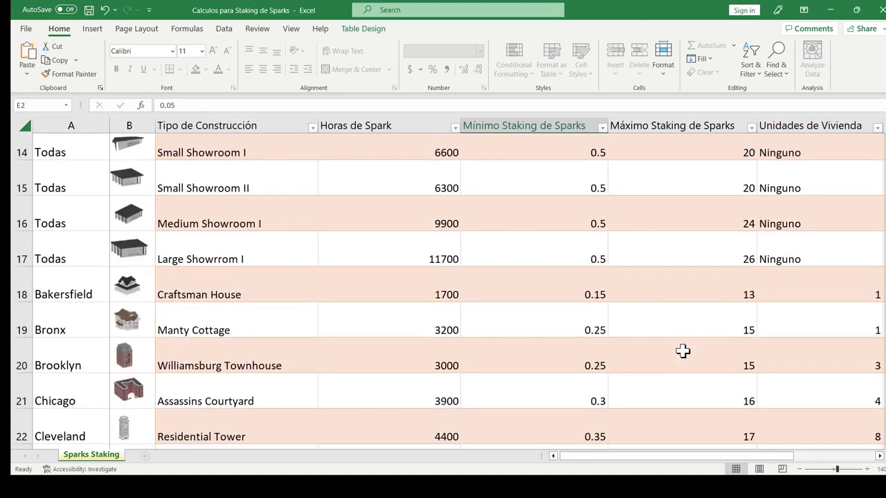
scroll(683, 352, down, 6)
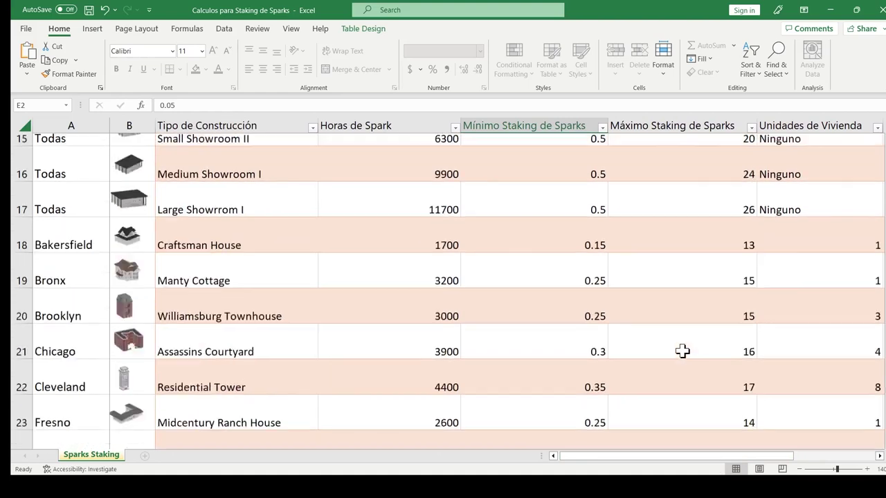
scroll(683, 352, up, 6)
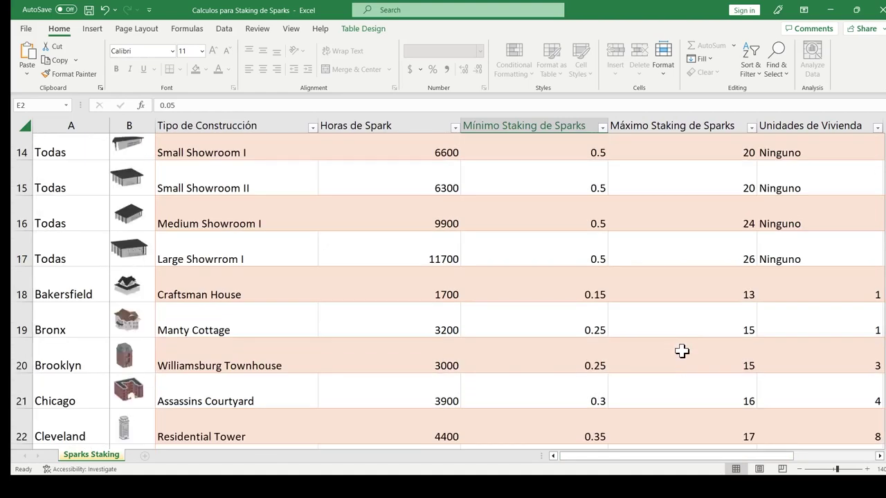
scroll(683, 351, up, 5)
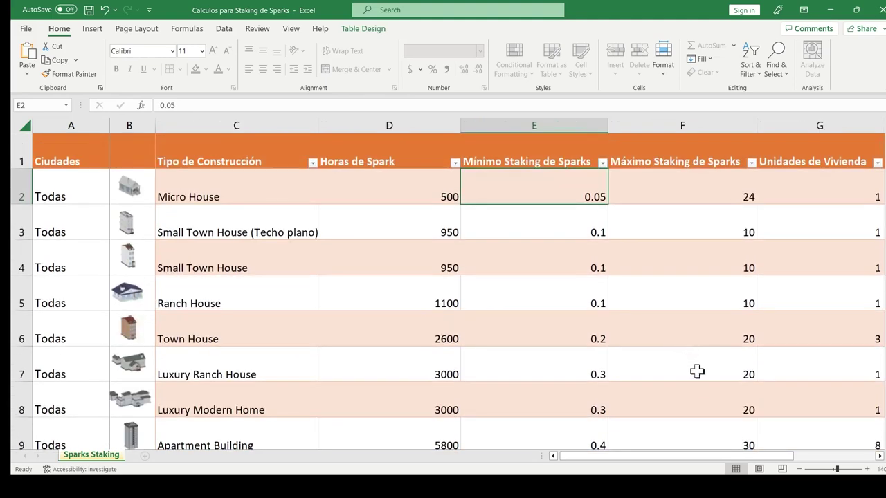
Step: Examine the Unidades de Vivienda column from the houses to the factories and select the Apartment Building's value in G9
drag(743, 457, 806, 457)
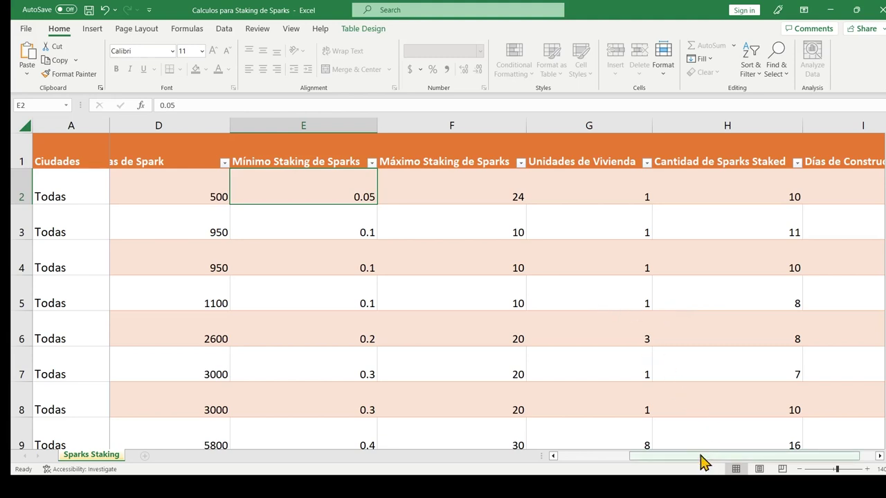
drag(701, 461, 670, 463)
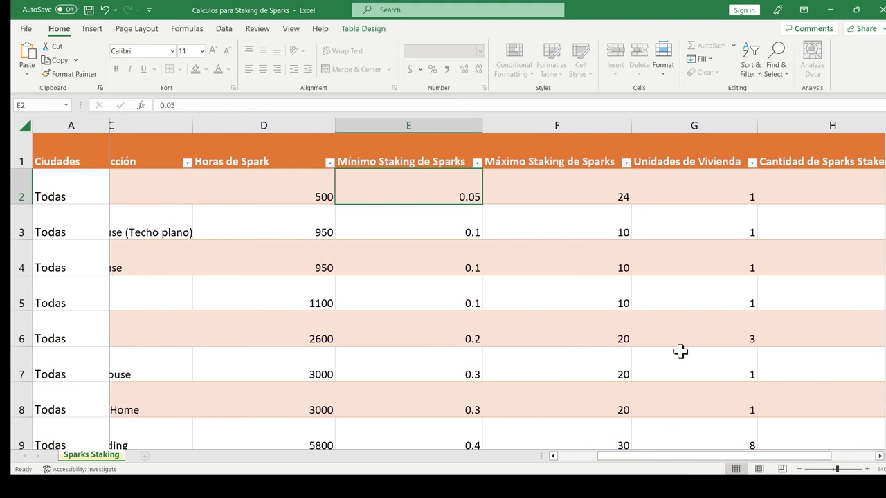
scroll(680, 353, down, 1)
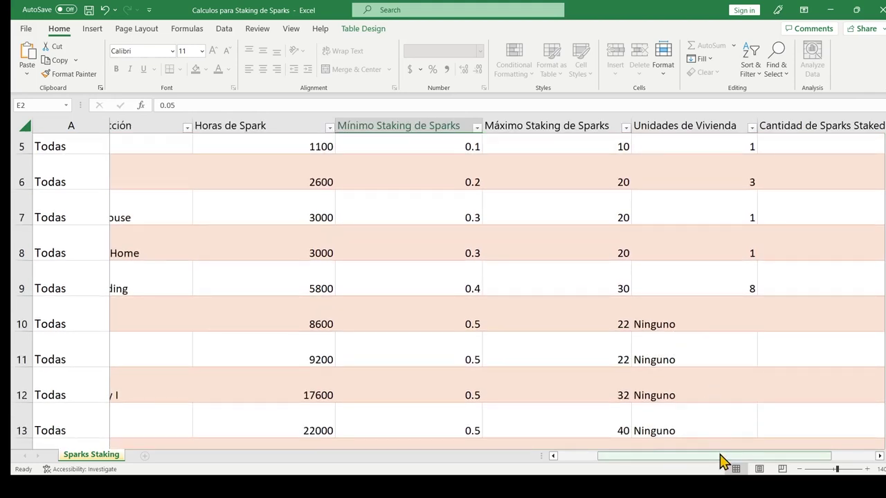
drag(718, 459, 685, 462)
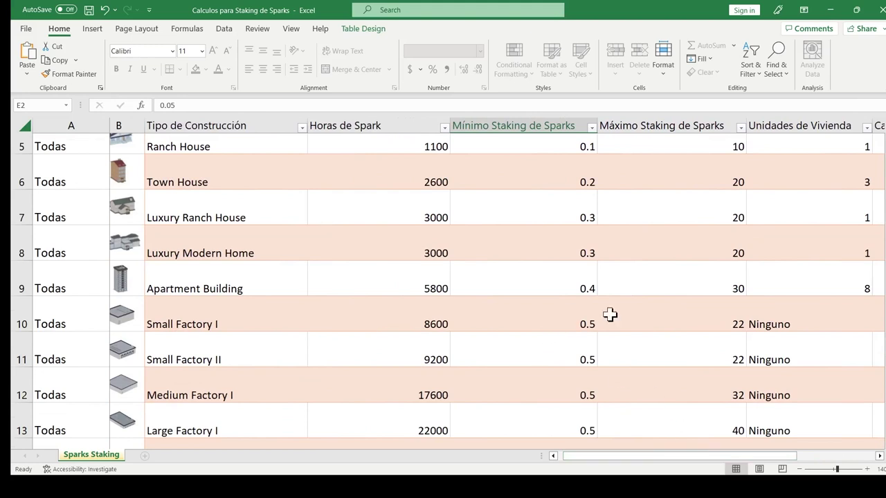
click(794, 283)
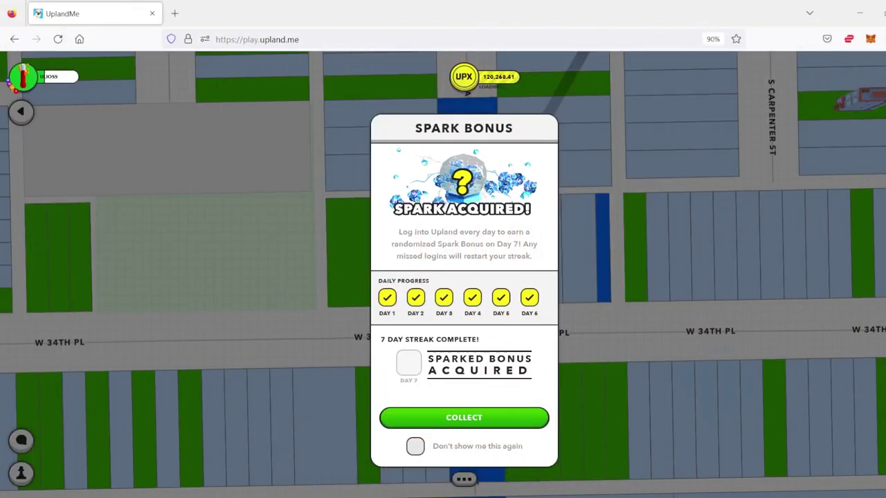
Step: Switch to Upland, collect the 7-day Spark Bonus and complete the captcha to claim it
click(483, 419)
click(393, 305)
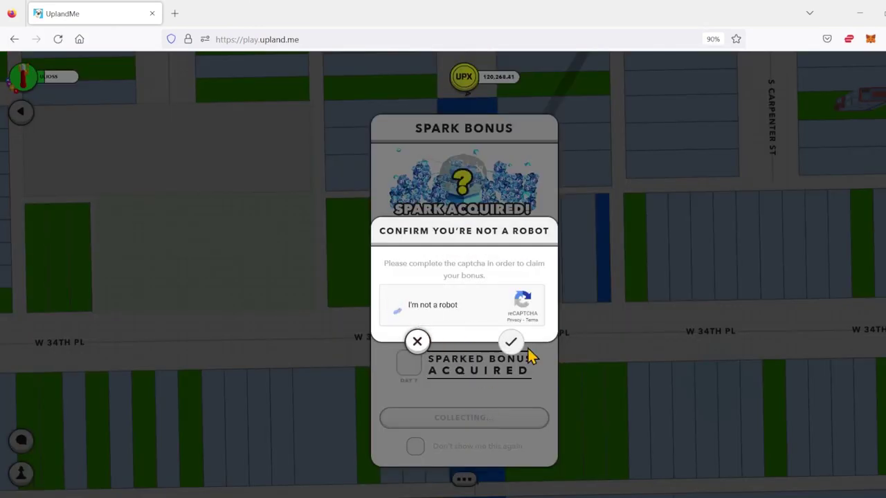
click(510, 342)
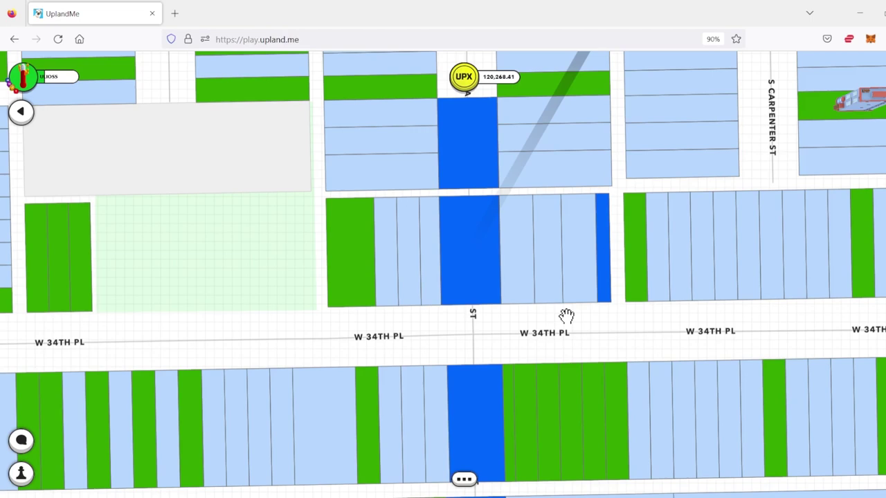
Step: Find the Greektown neighbourhood beside West Loop on the Chicago map and view its buildings up close
scroll(566, 315, down, 5)
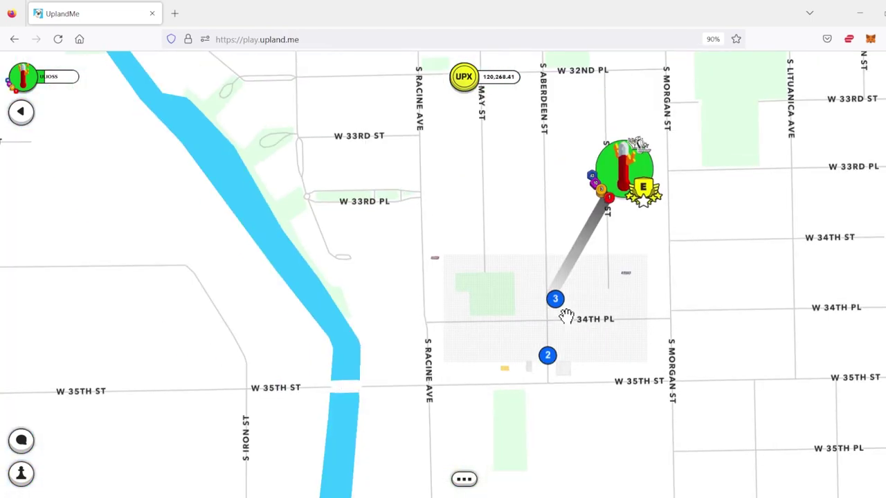
scroll(566, 315, down, 6)
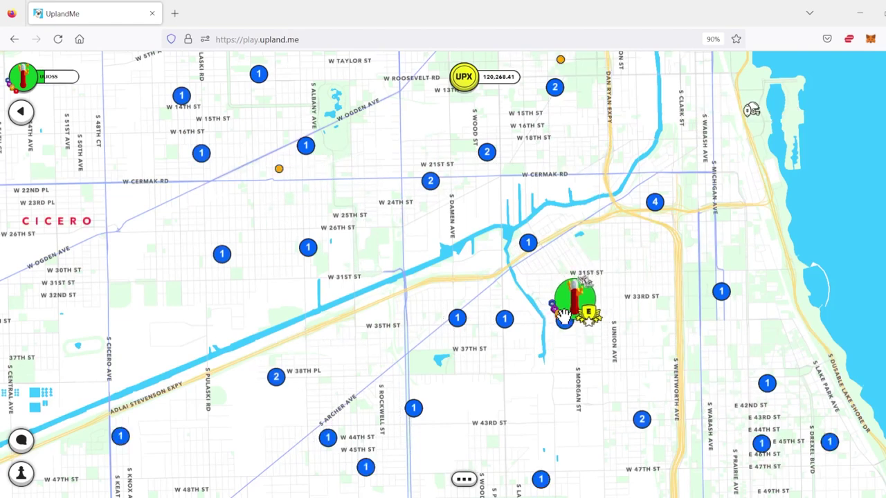
drag(641, 288, 584, 311)
drag(569, 271, 586, 318)
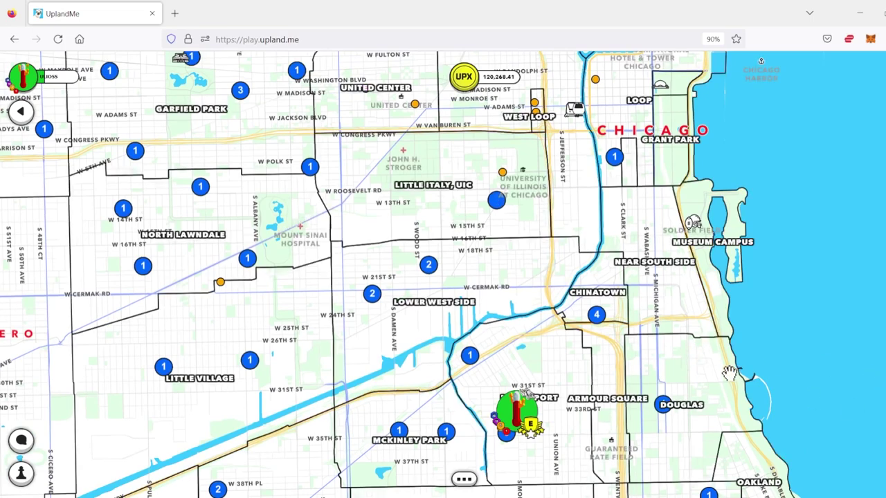
drag(585, 260, 618, 349)
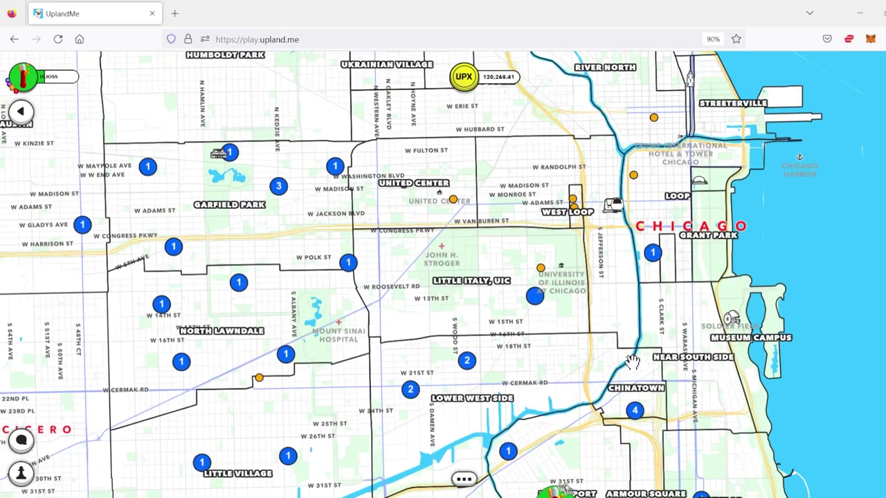
drag(586, 233, 618, 352)
scroll(618, 351, up, 8)
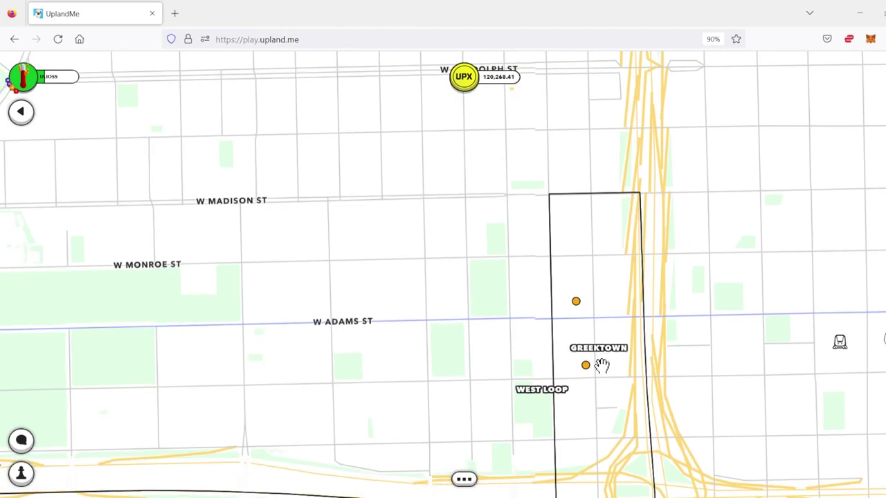
scroll(599, 364, up, 3)
scroll(598, 364, up, 4)
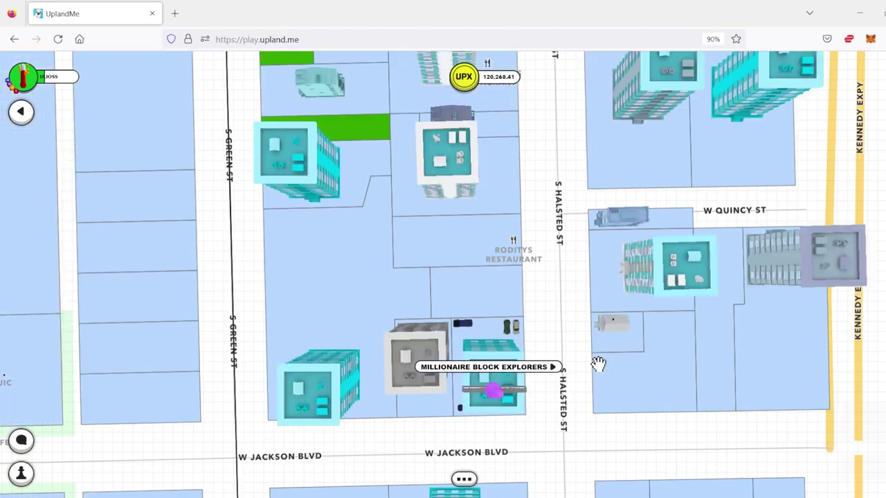
Step: Survey the buildings along S Halsted St and check the sale details of the green property beside the National Hellenic Museum
drag(597, 368, 558, 219)
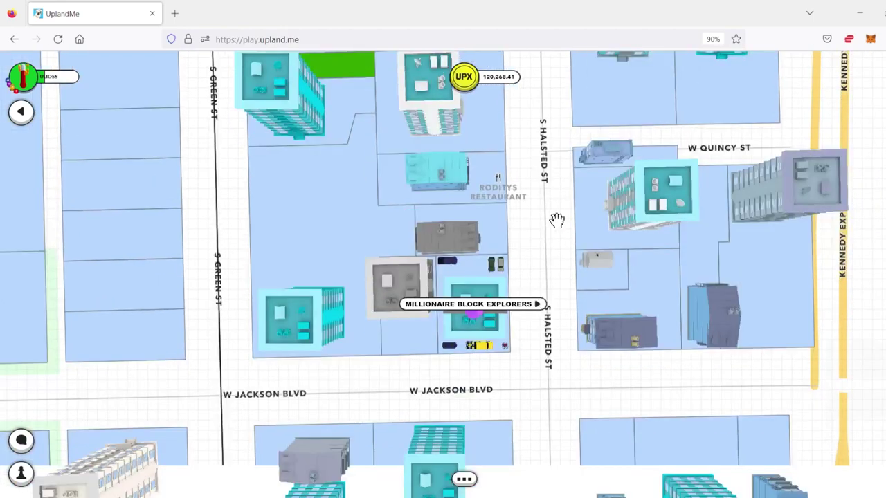
drag(579, 357, 575, 295)
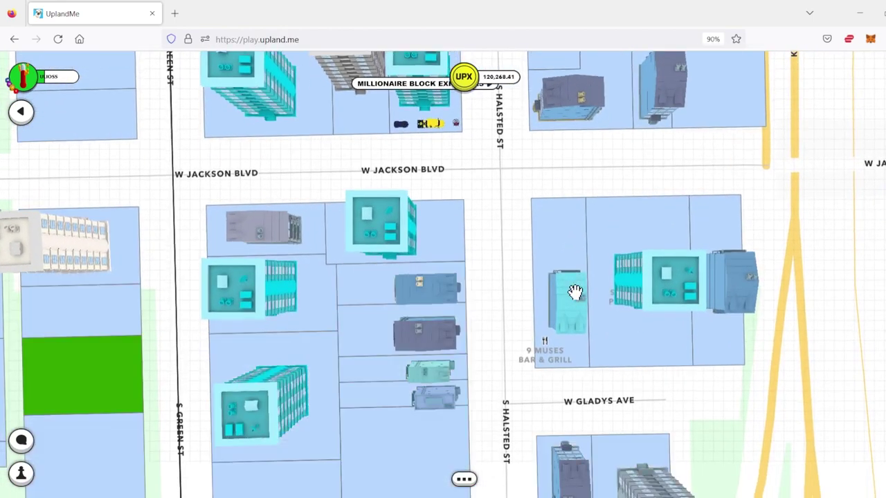
drag(534, 343, 557, 270)
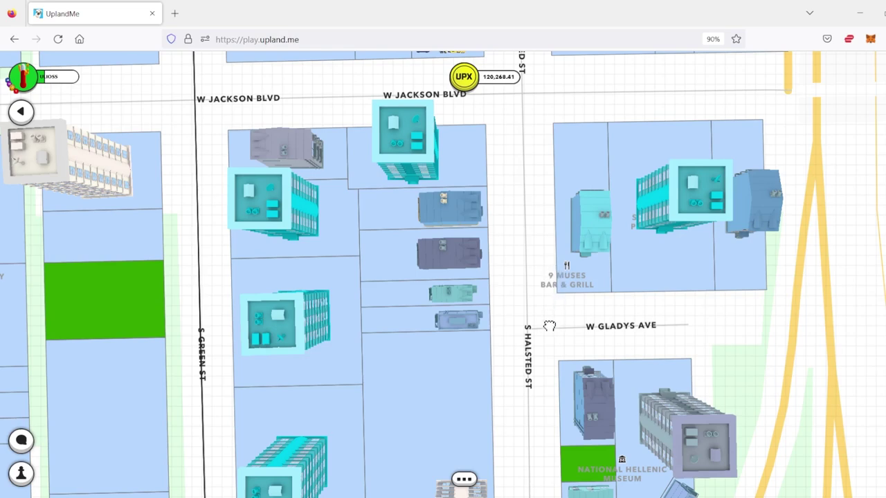
drag(548, 328, 536, 277)
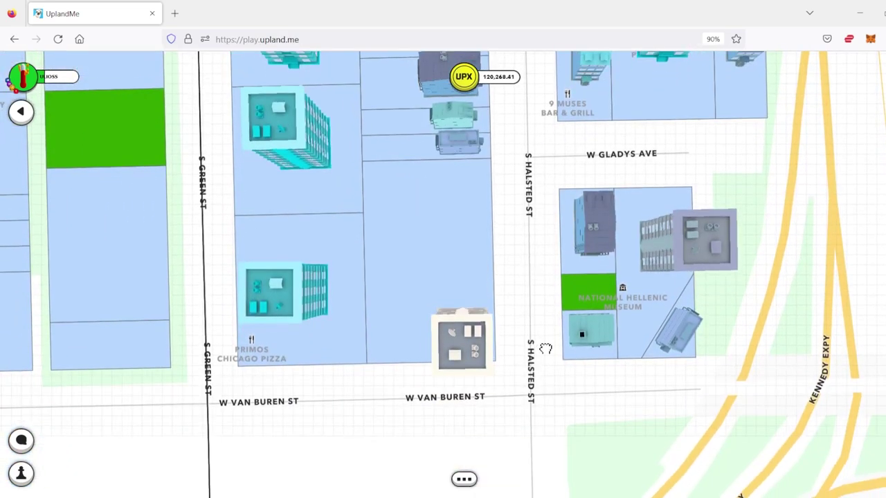
drag(546, 326, 551, 285)
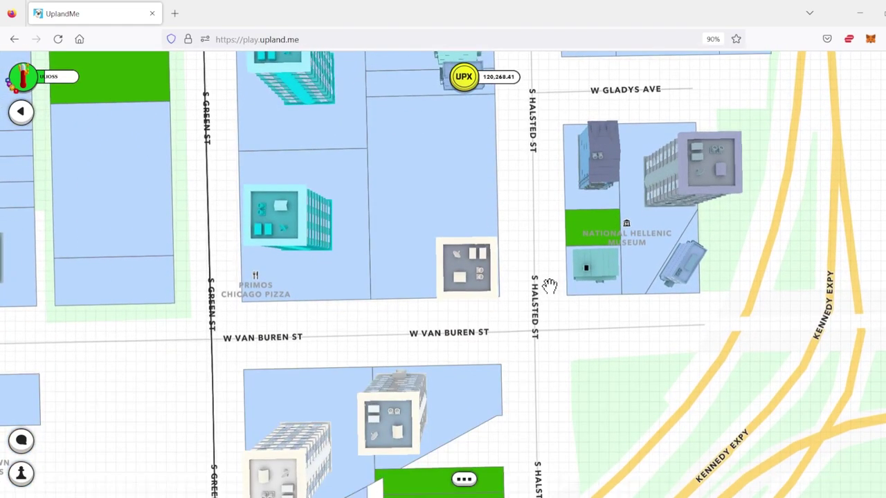
click(596, 224)
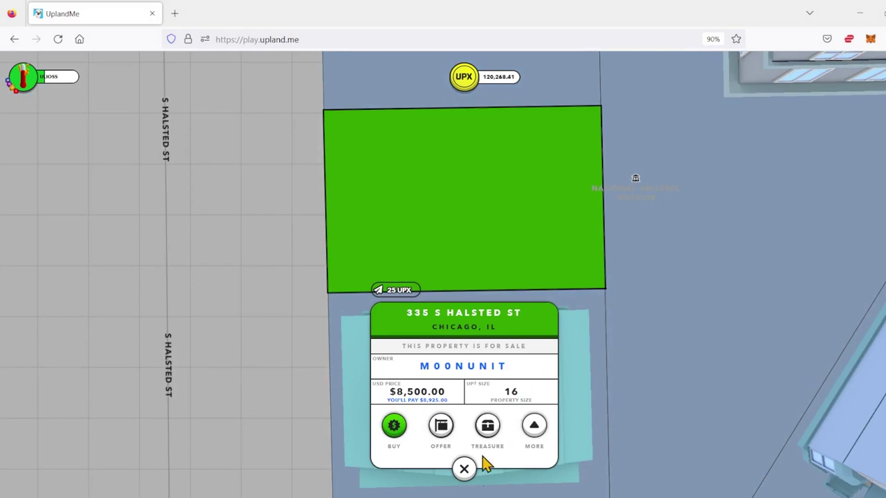
click(465, 470)
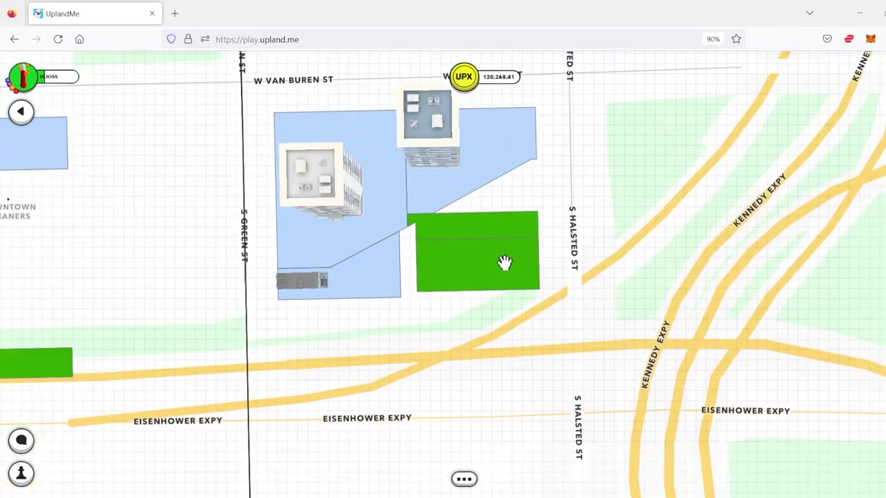
Step: Check the sale details of the two adjoining green properties on S Halsted St south of W Van Buren St
click(505, 262)
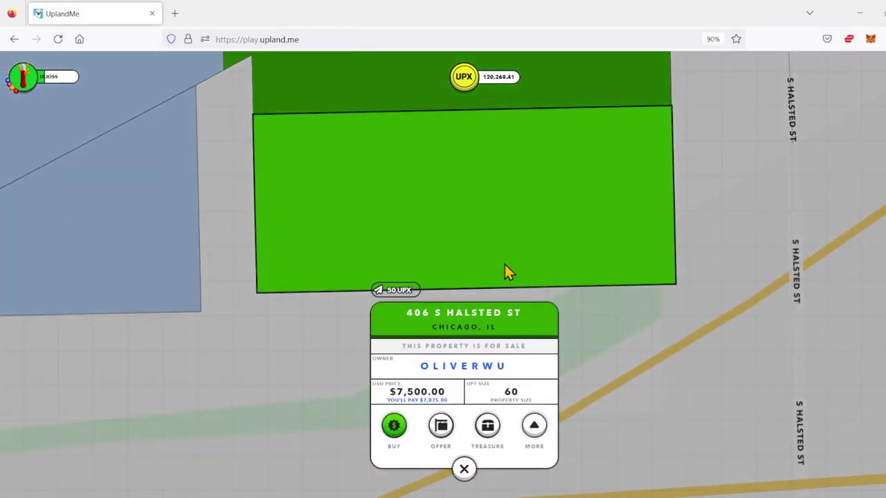
click(466, 472)
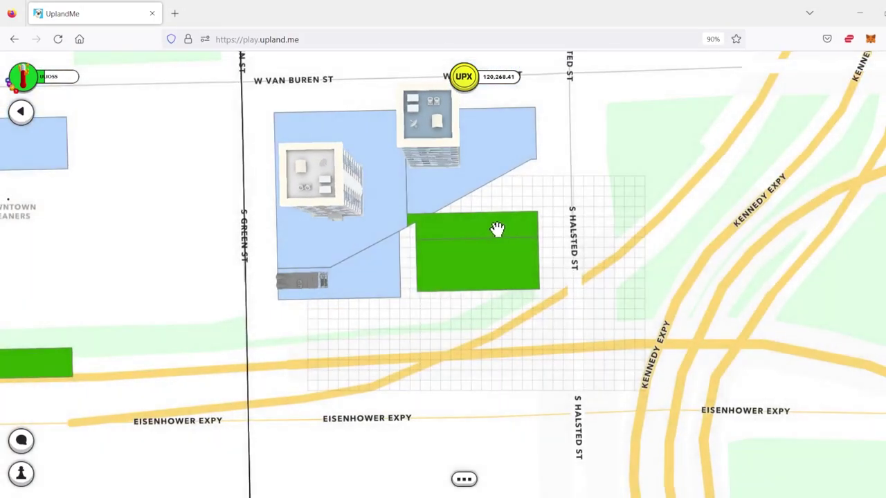
click(498, 231)
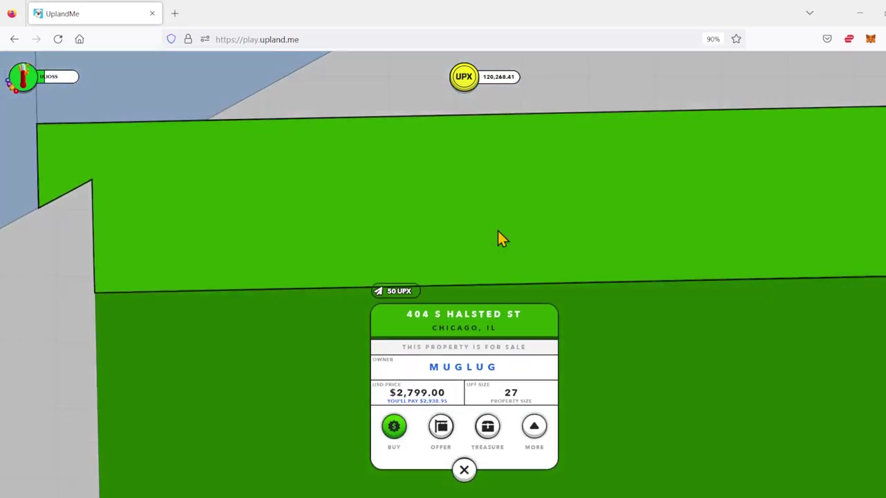
click(465, 472)
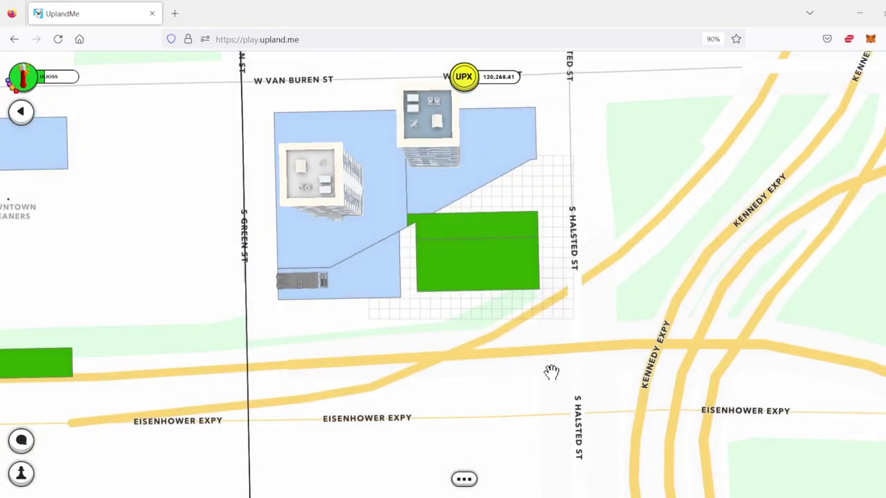
Step: Examine the apartment buildings around W Van Buren St and S Green St in a tilted 3D view
drag(551, 372, 534, 283)
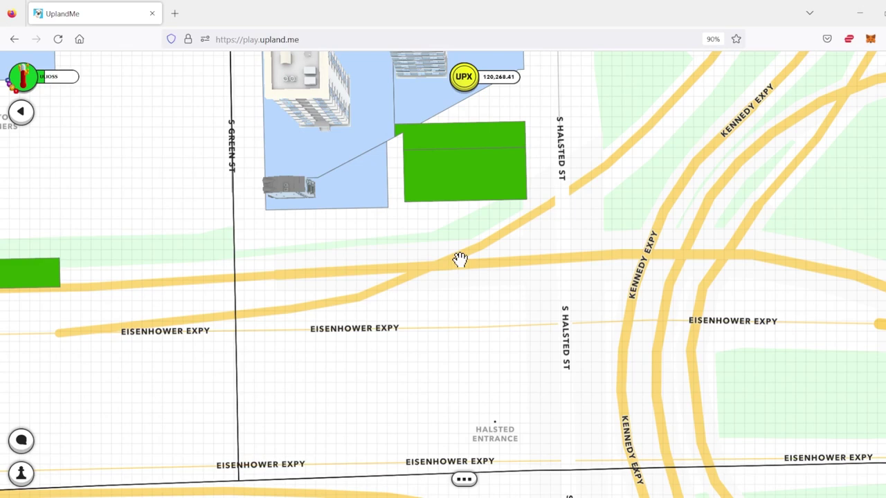
drag(460, 259, 471, 300)
drag(485, 263, 494, 322)
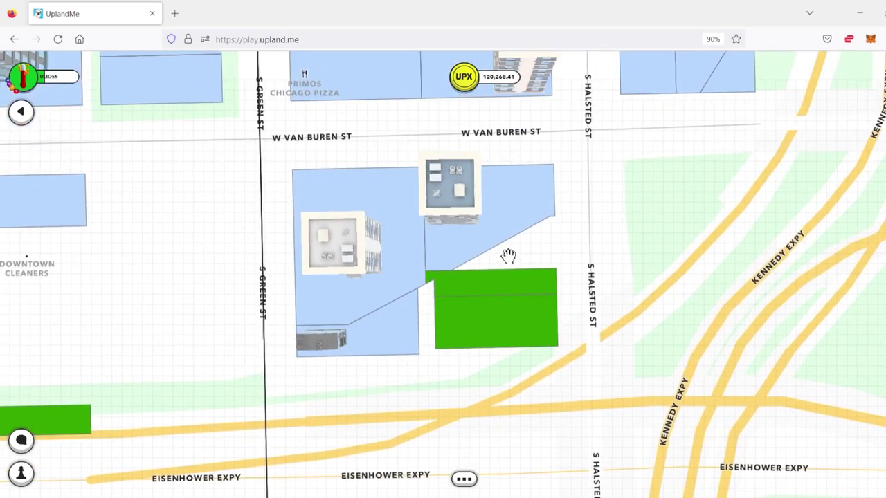
drag(508, 256, 530, 313)
drag(544, 271, 532, 312)
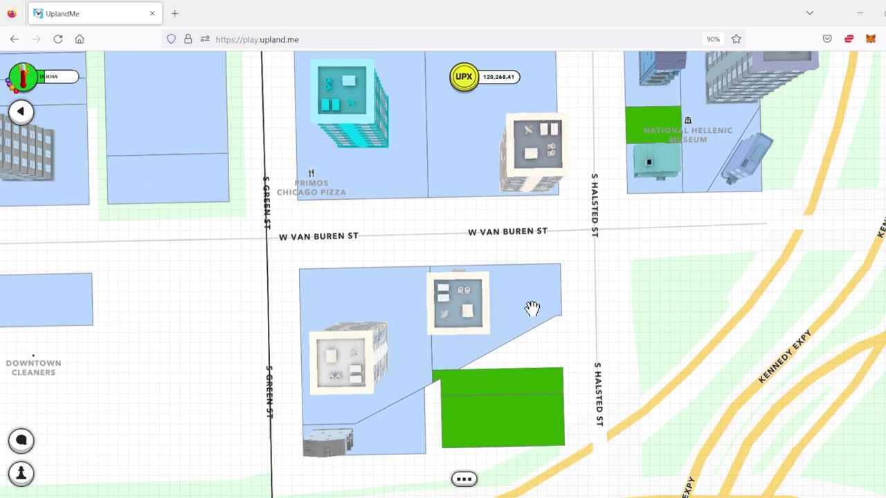
drag(534, 293, 513, 345)
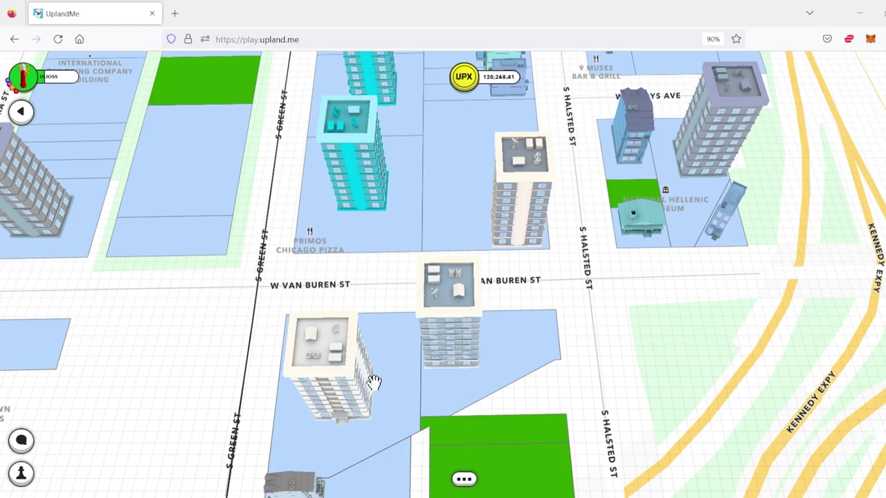
Step: Examine the house, town houses and apartment building around the National Hellenic Museum from several angles in 3D
drag(574, 321, 459, 369)
scroll(609, 319, up, 5)
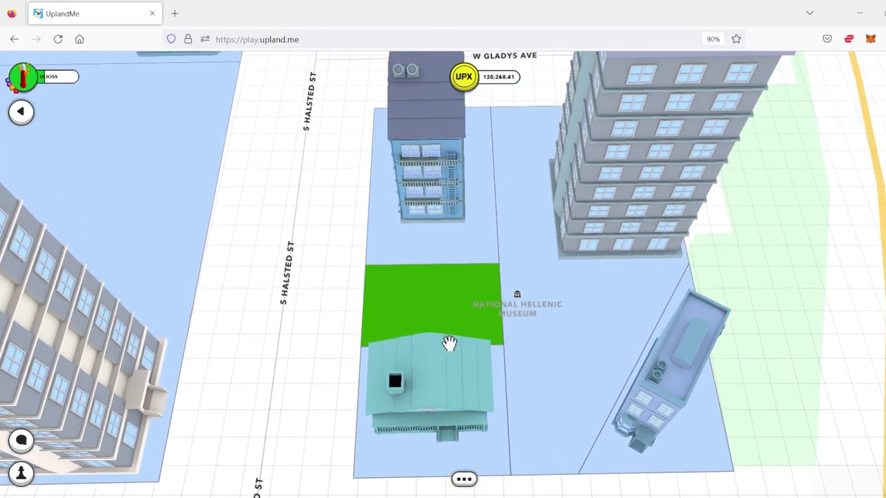
drag(449, 344, 467, 253)
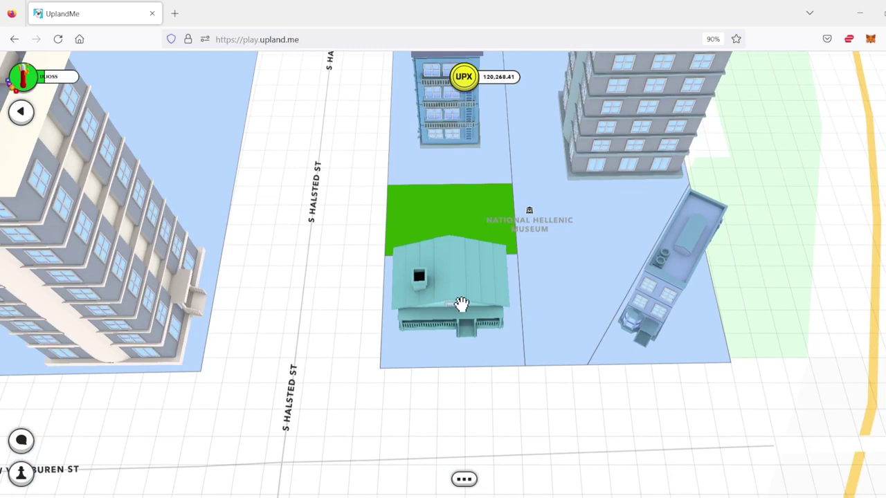
scroll(459, 326, down, 2)
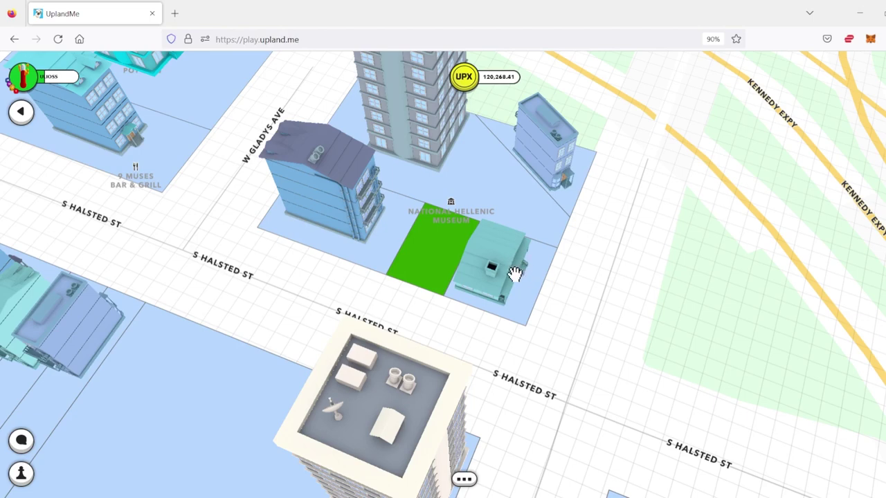
scroll(516, 275, up, 2)
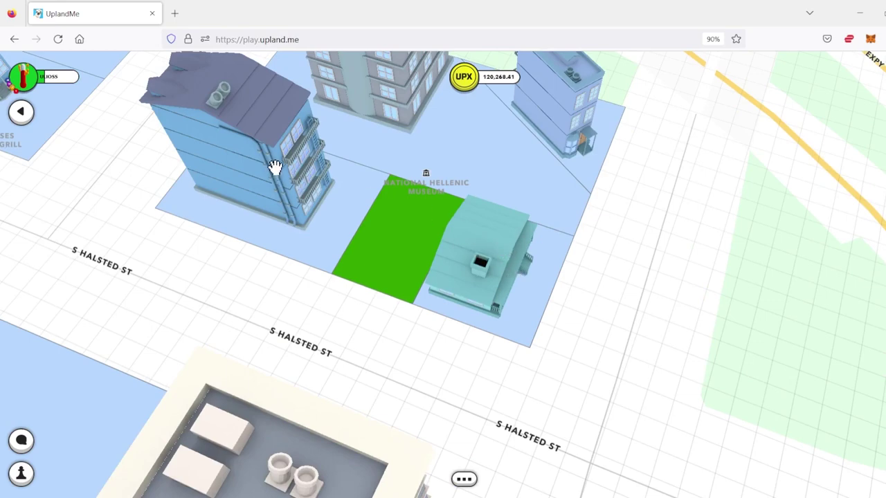
drag(273, 164, 320, 202)
drag(465, 191, 505, 225)
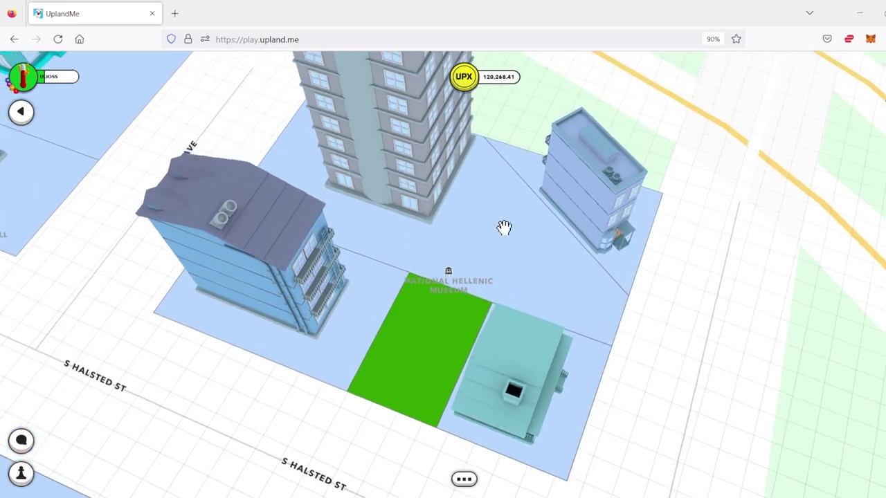
mouse_move(436, 190)
mouse_down()
mouse_move(462, 263)
mouse_move(435, 185)
mouse_up()
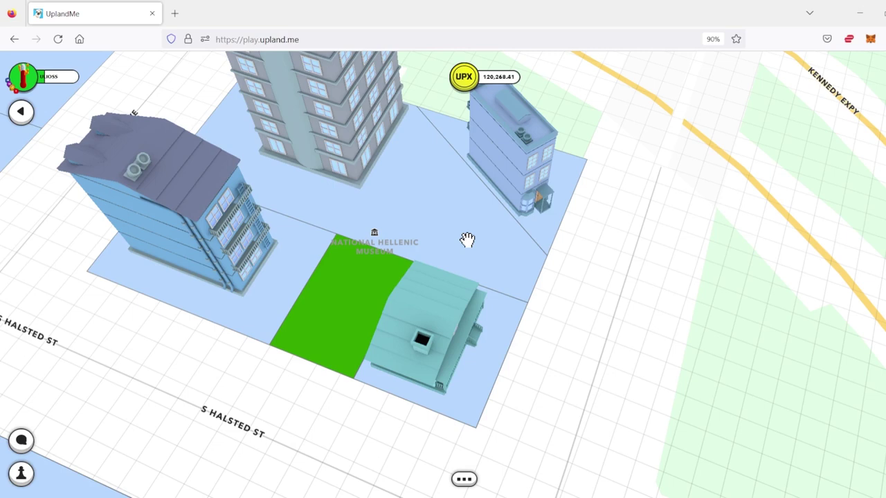
scroll(473, 249, up, 3)
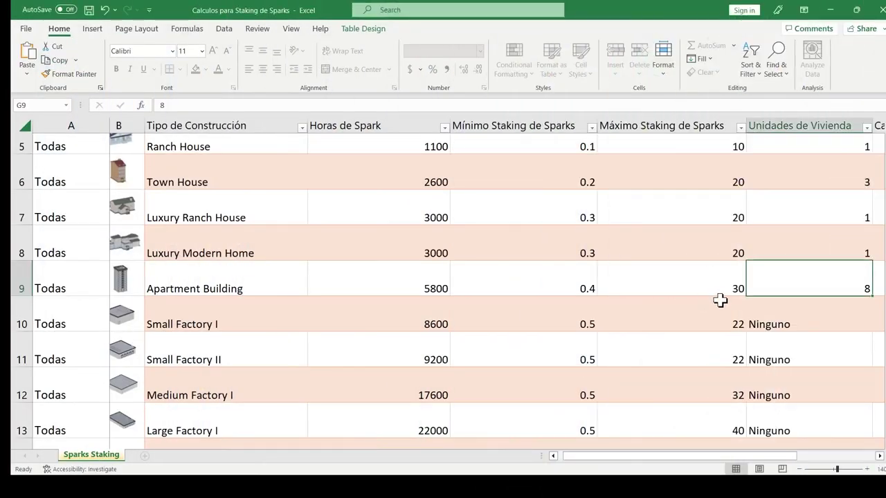
Step: Review the Unidades de Vivienda values for the factories, showrooms and city-specific structures, including Kansas City's Cmavs Kcad and Manhattan's Mavs Perch
drag(719, 455, 728, 456)
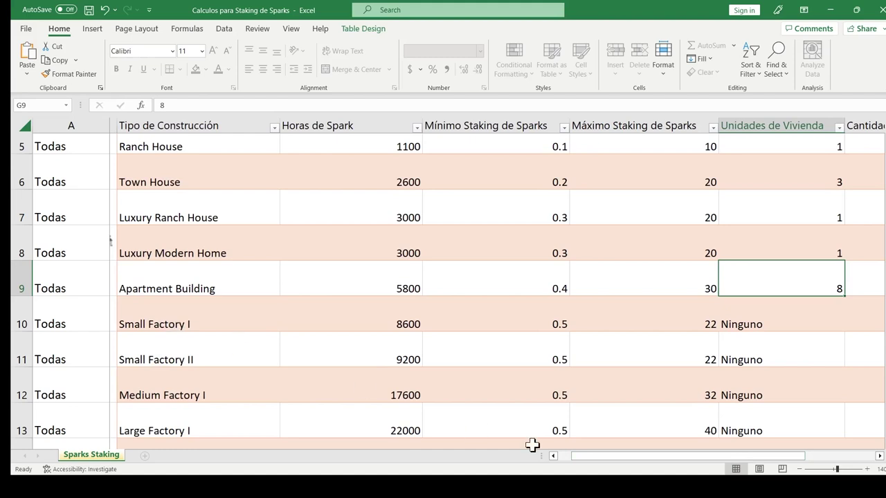
scroll(663, 387, down, 2)
scroll(662, 386, down, 2)
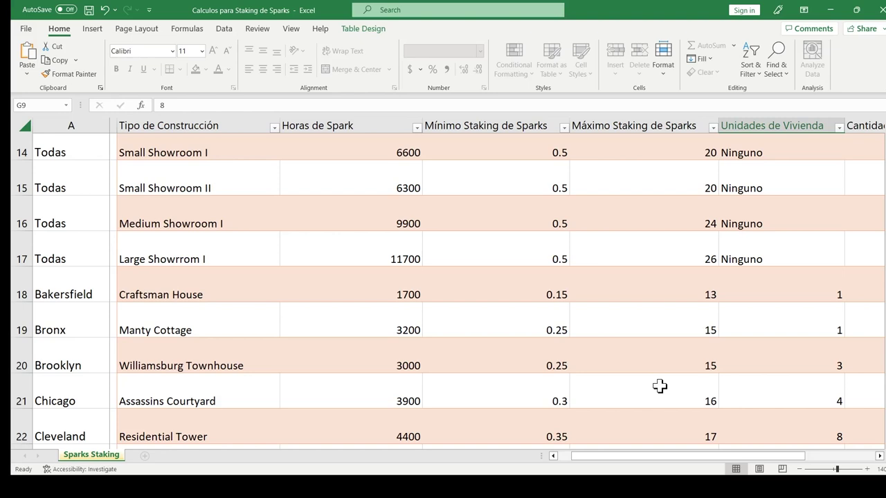
scroll(659, 386, down, 2)
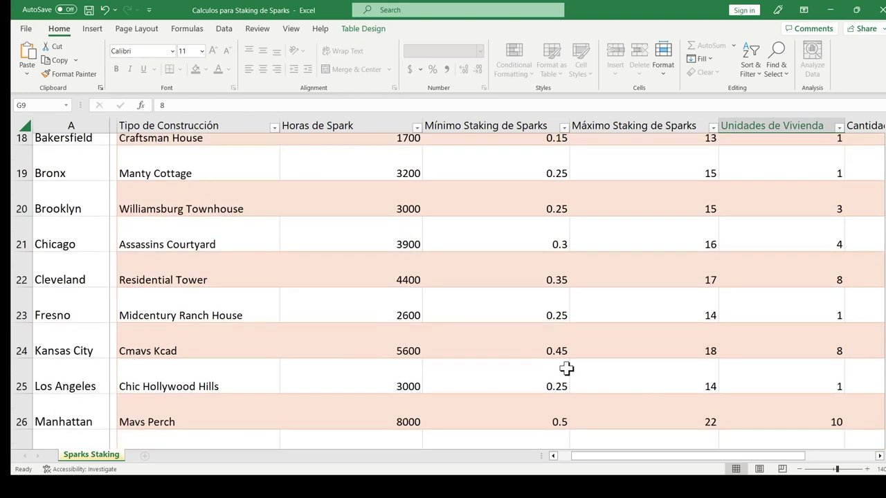
click(761, 347)
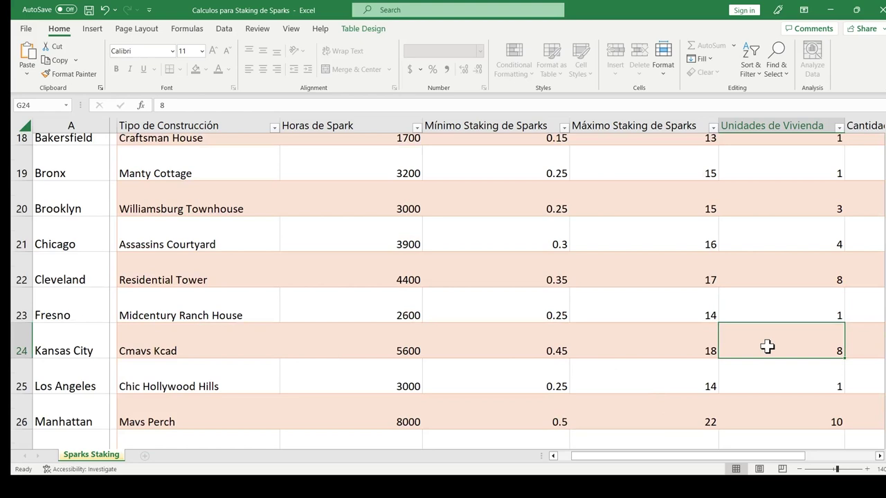
scroll(777, 375, down, 2)
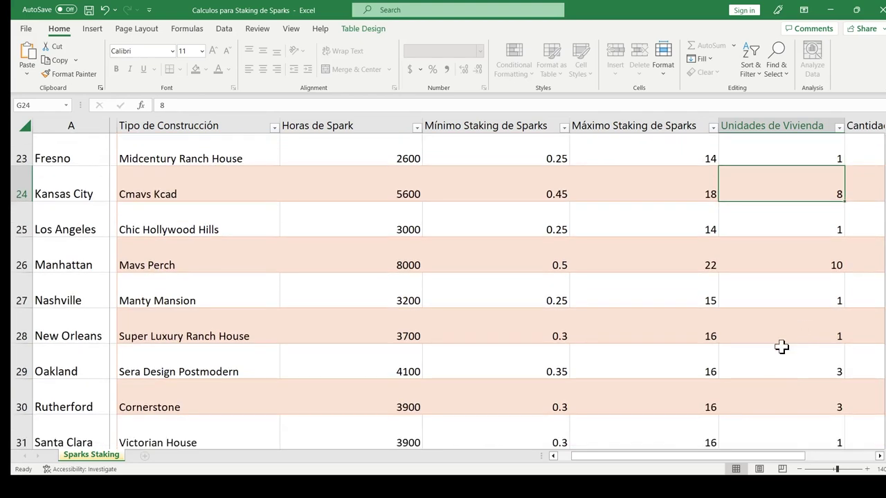
click(805, 257)
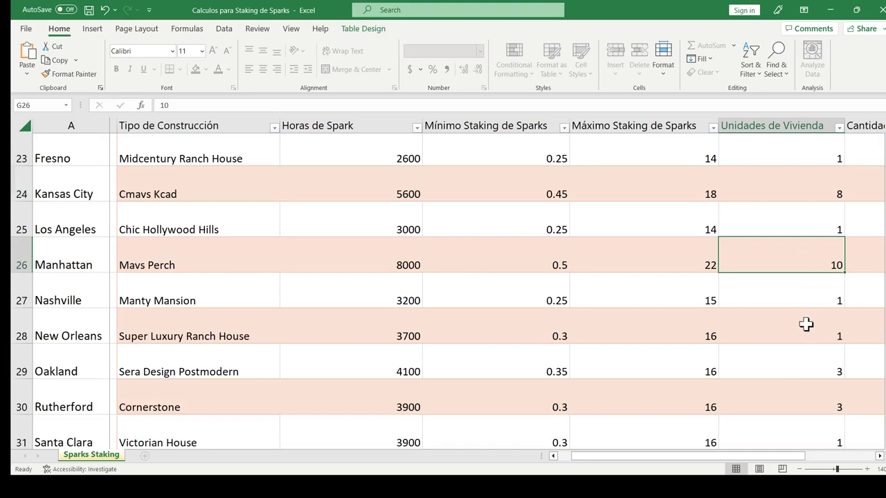
scroll(807, 325, down, 2)
scroll(806, 323, up, 10)
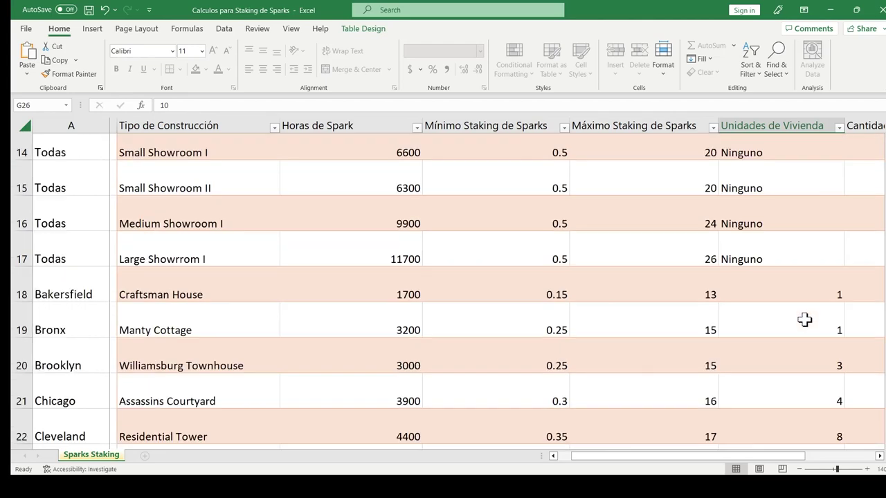
Step: Examine the Cantidad de Sparks Staked values for the building types from Micro House to Ranch House
drag(758, 456, 850, 449)
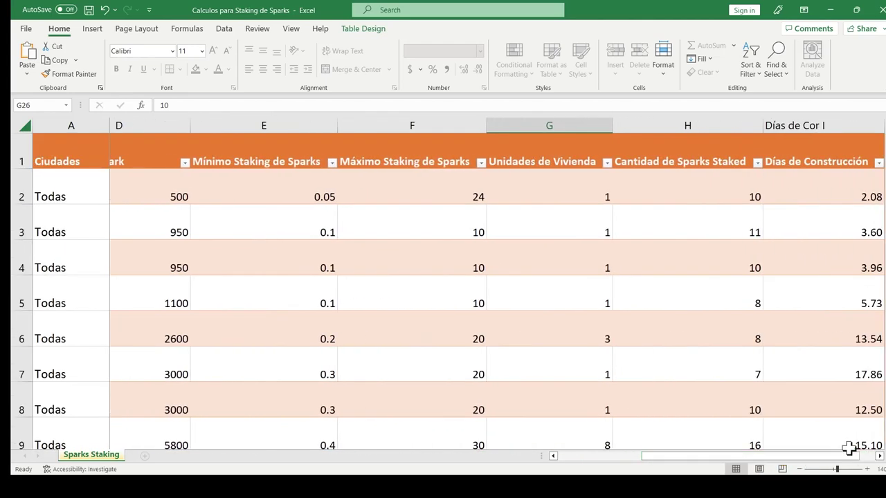
click(680, 194)
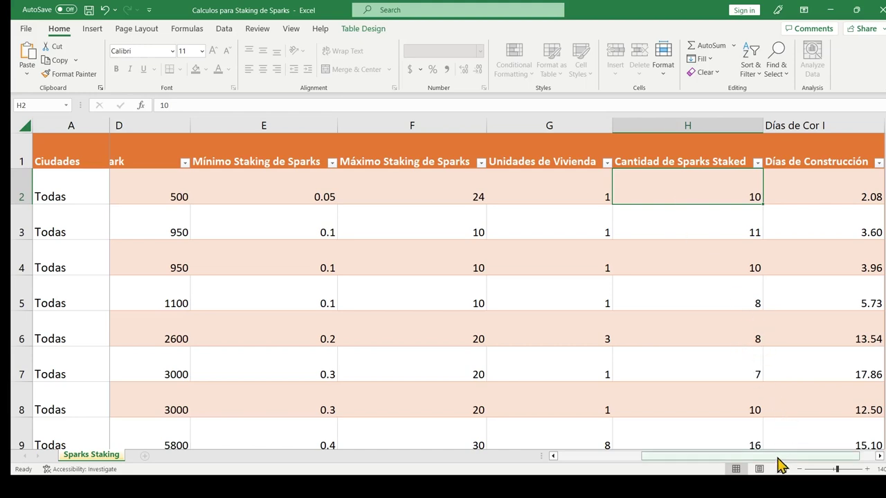
drag(777, 460, 641, 471)
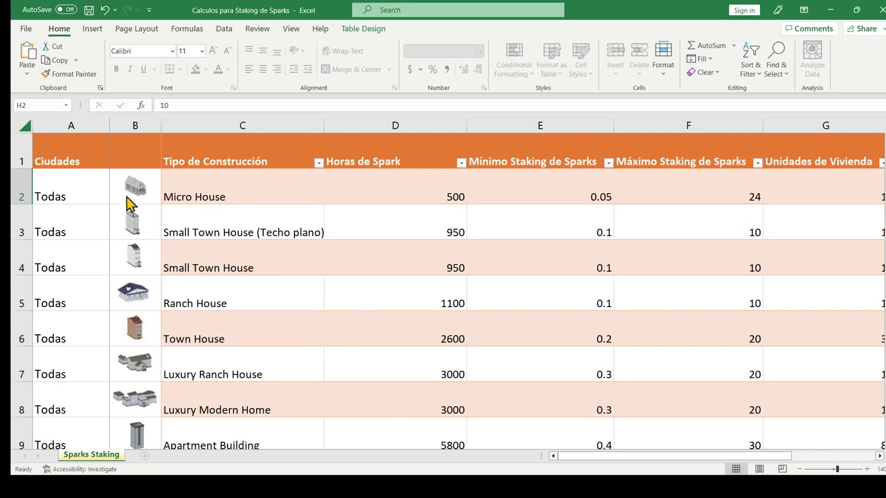
drag(669, 456, 744, 461)
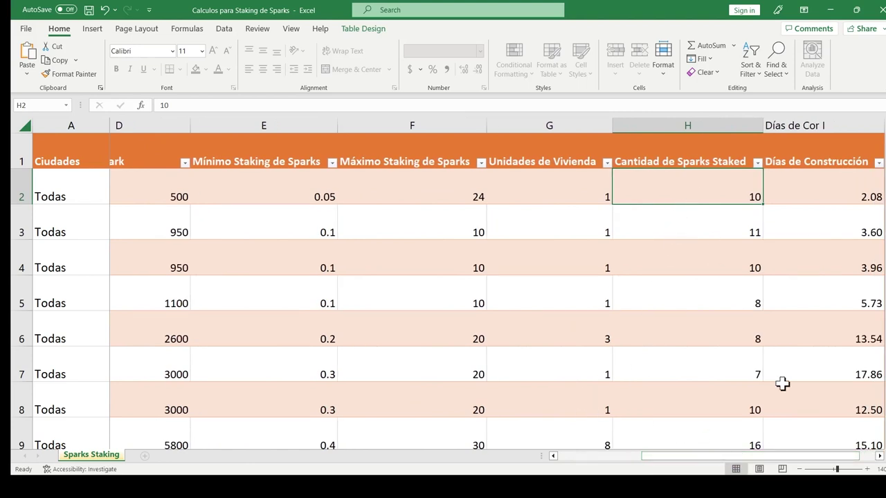
scroll(803, 462, right, 2)
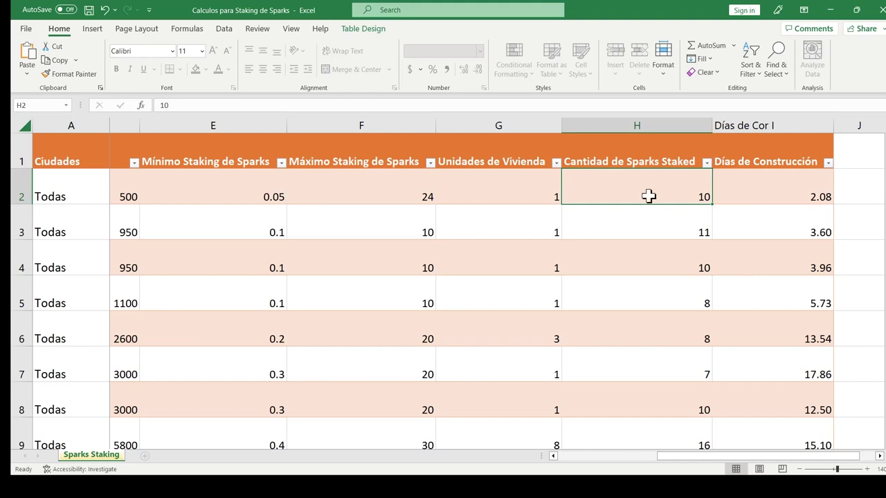
click(660, 220)
click(671, 263)
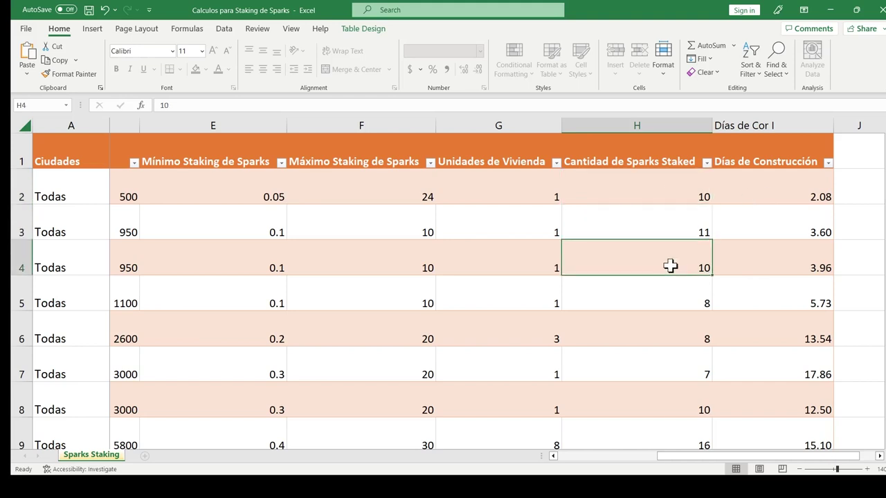
click(682, 303)
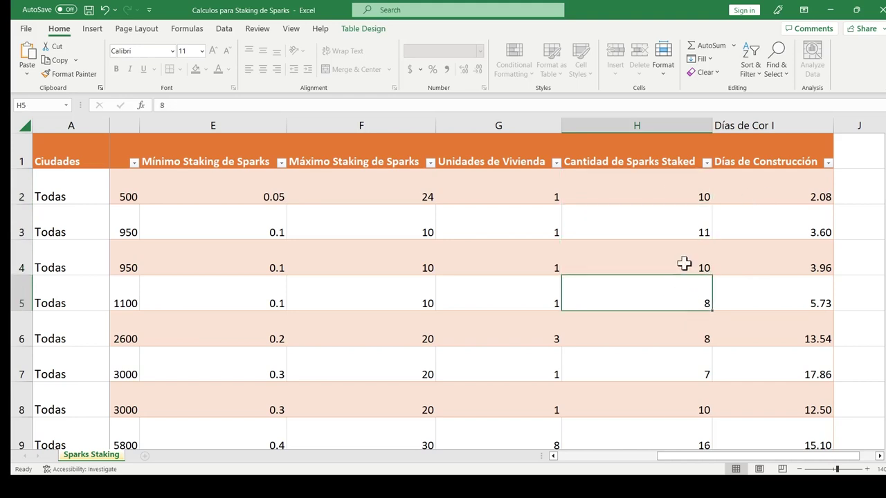
click(683, 190)
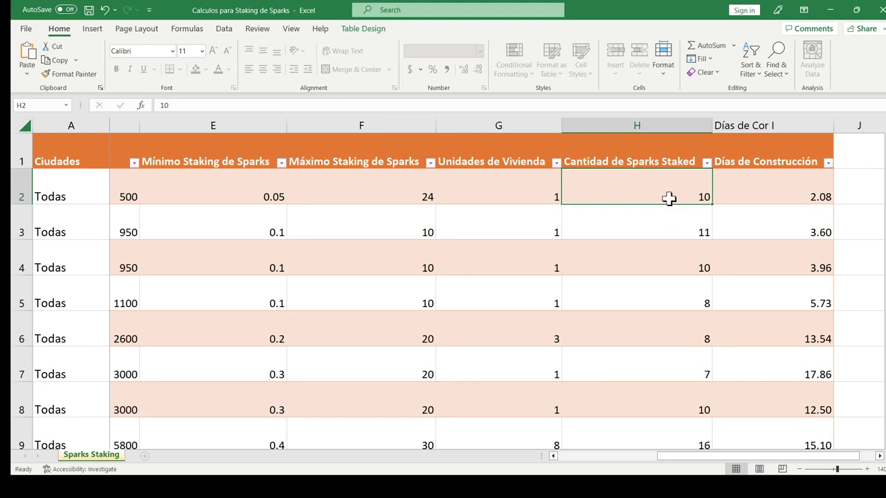
Step: Set the Micro House's Cantidad de Sparks Staked to 24 and check its Días de Construcción formula
mouse_move(790, 459)
mouse_down()
mouse_move(749, 459)
mouse_move(795, 458)
mouse_up()
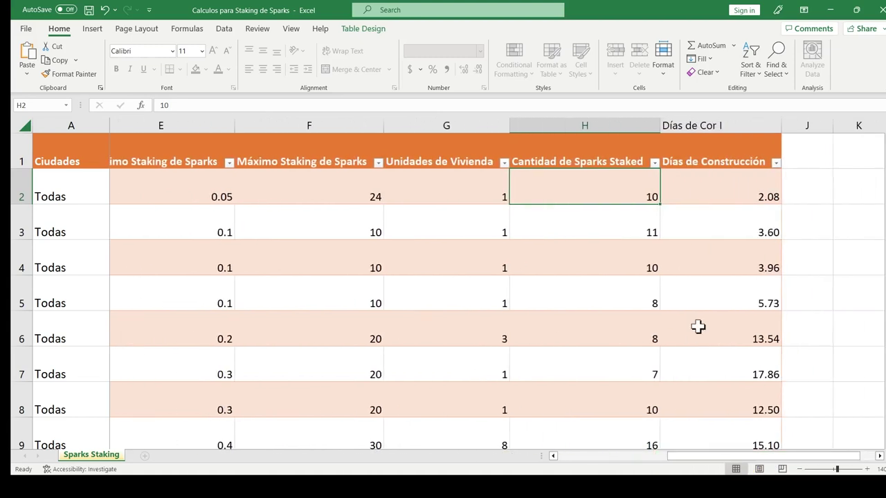
click(382, 194)
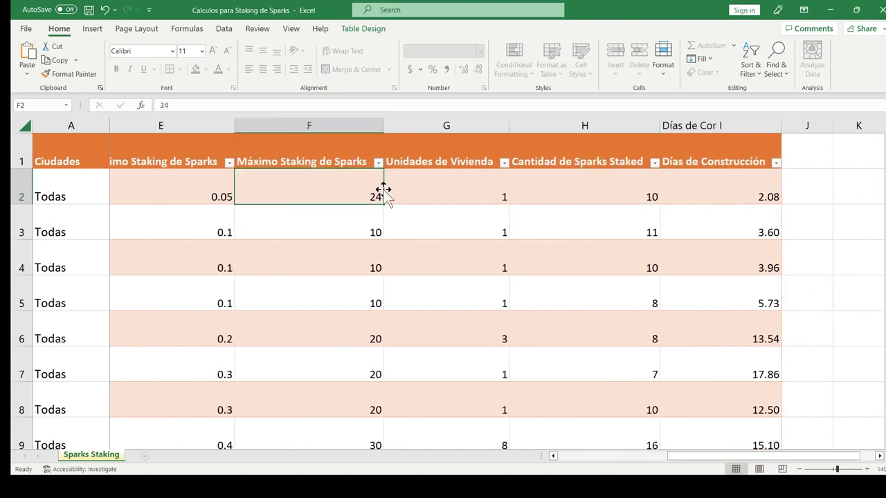
click(612, 192)
text(24)
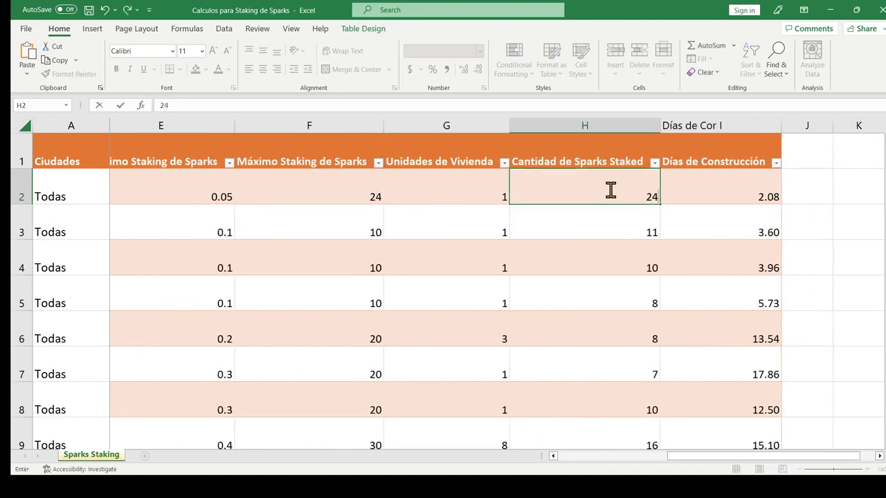
key(Return)
click(715, 196)
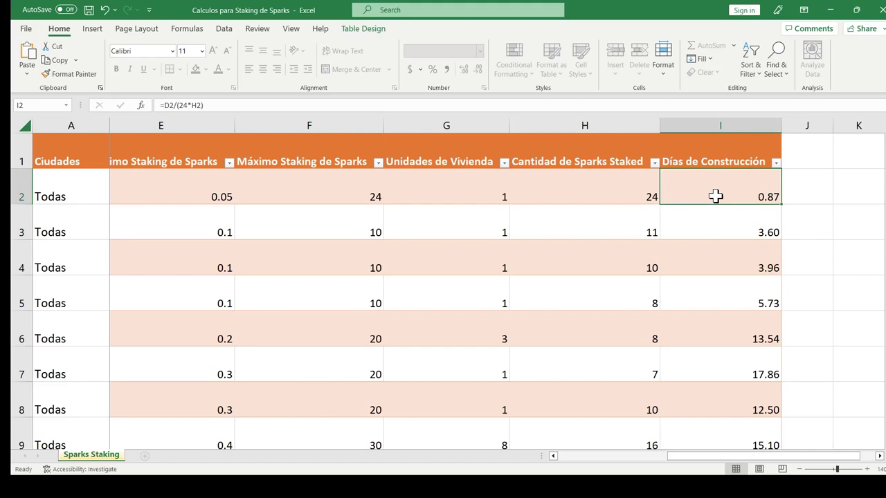
Step: Set the Apartment Building's Cantidad de Sparks Staked to 20 and check its Días de Construcción
click(640, 232)
click(640, 264)
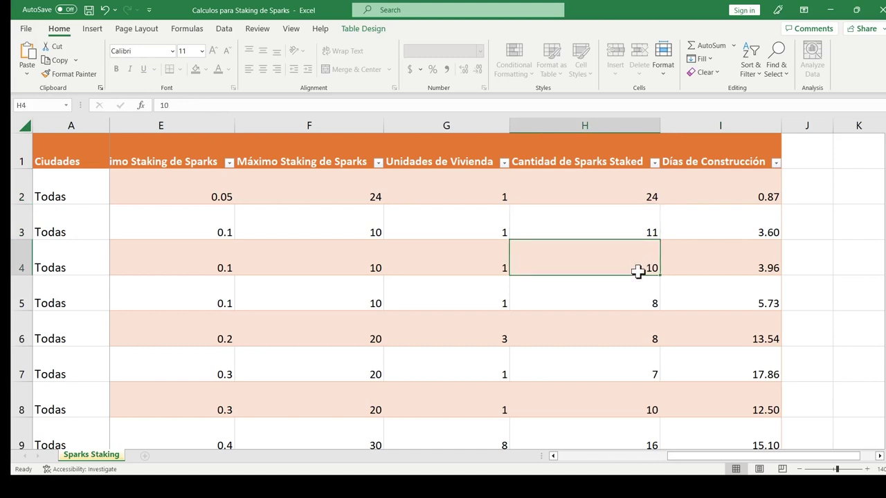
click(643, 339)
scroll(647, 305, down, 1)
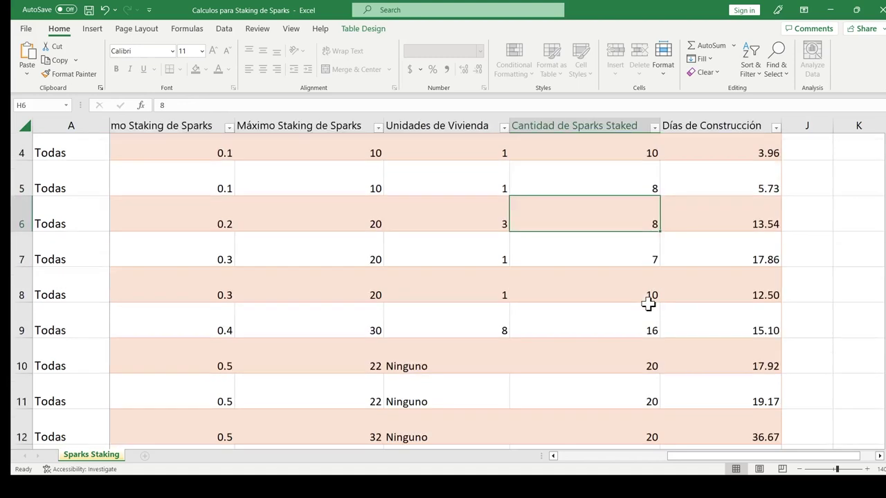
scroll(647, 305, down, 1)
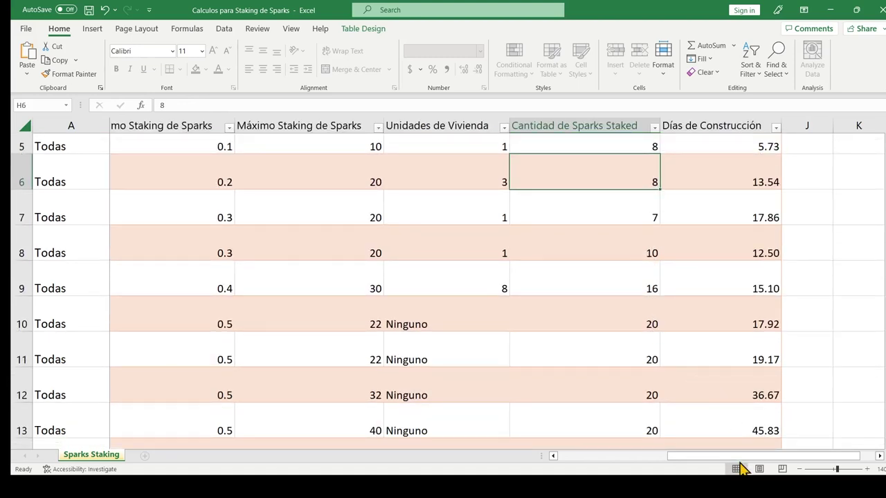
drag(738, 466, 727, 444)
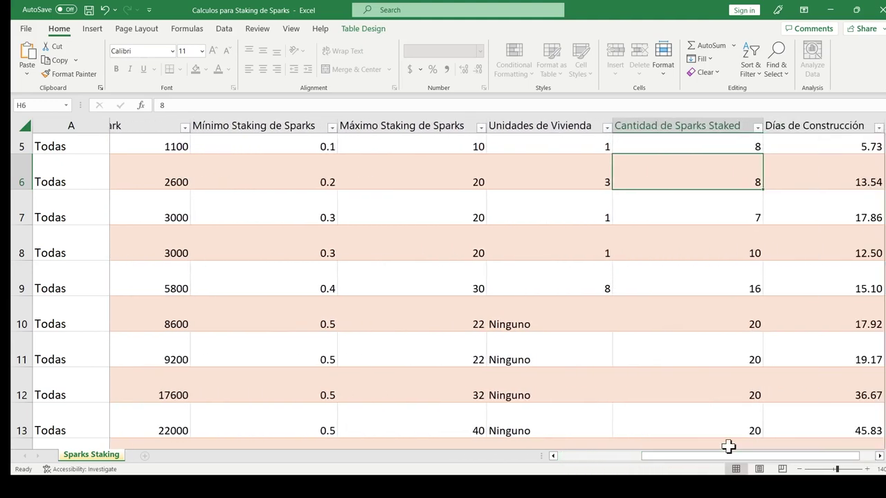
click(739, 281)
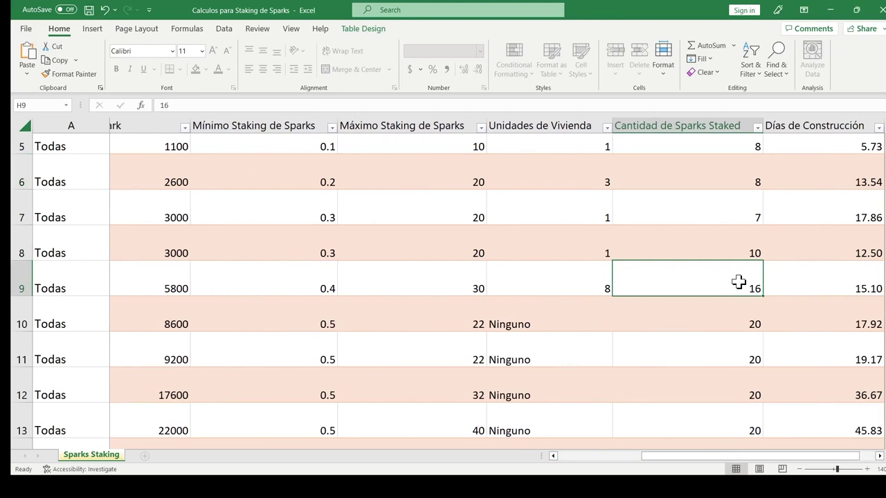
text(2)
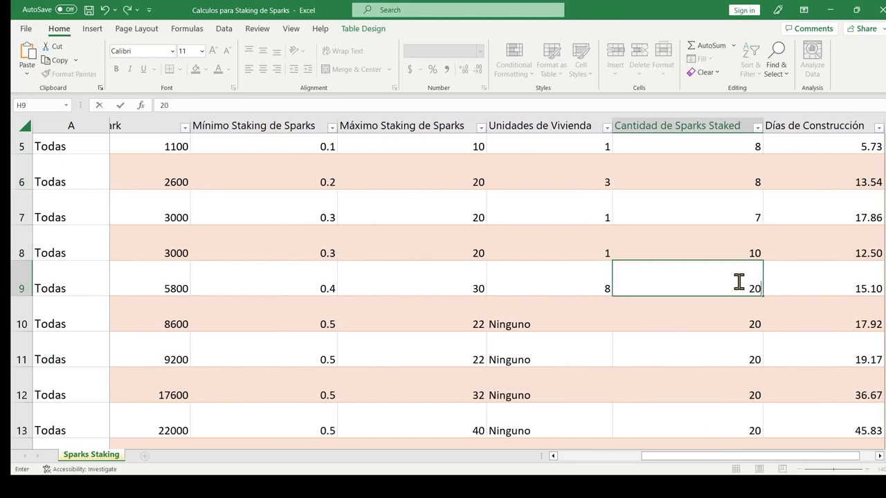
text(0)
click(786, 283)
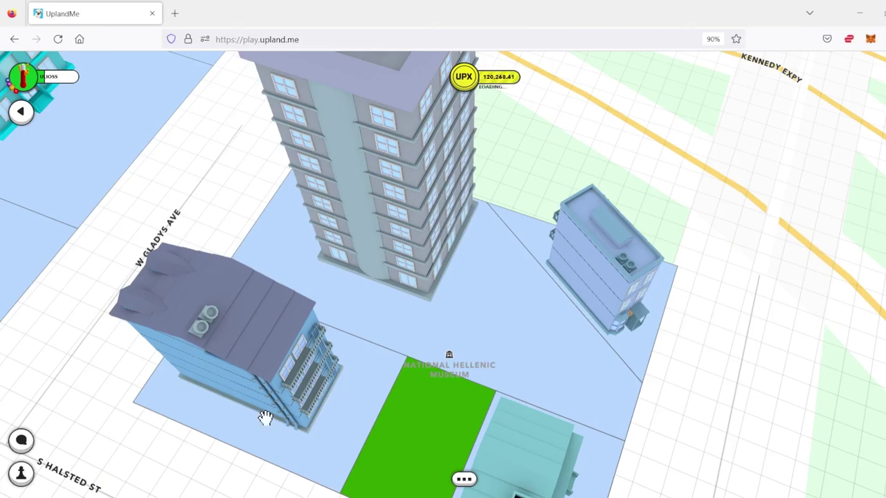
Step: Switch to Upland, dismiss the store and bring up the details of the owned Chicago property along W 34th Pl
click(32, 475)
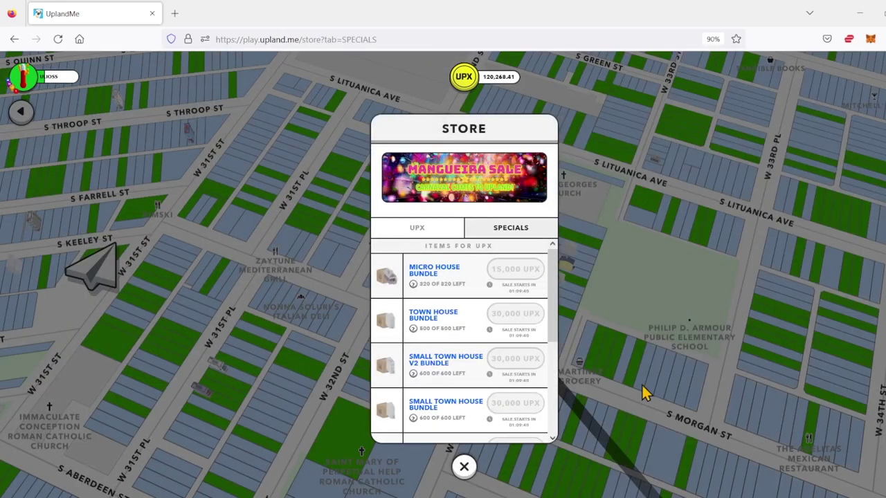
click(464, 466)
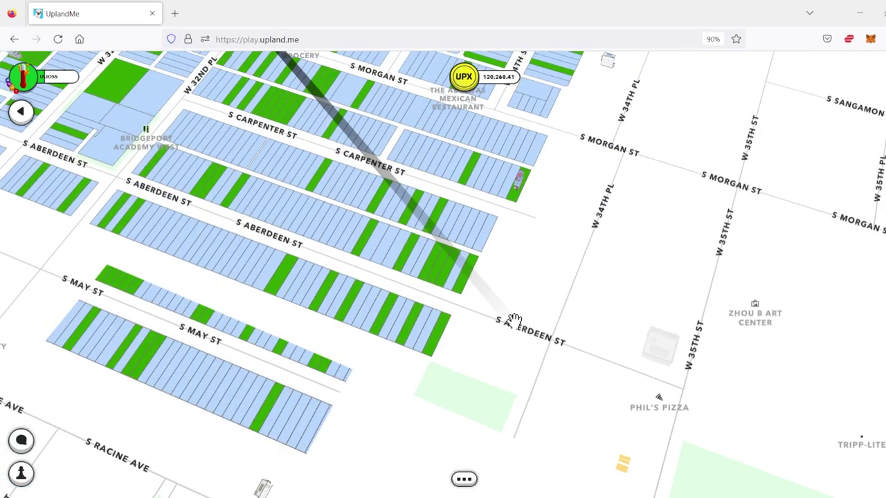
scroll(519, 331, up, 4)
drag(549, 318, 447, 316)
click(447, 316)
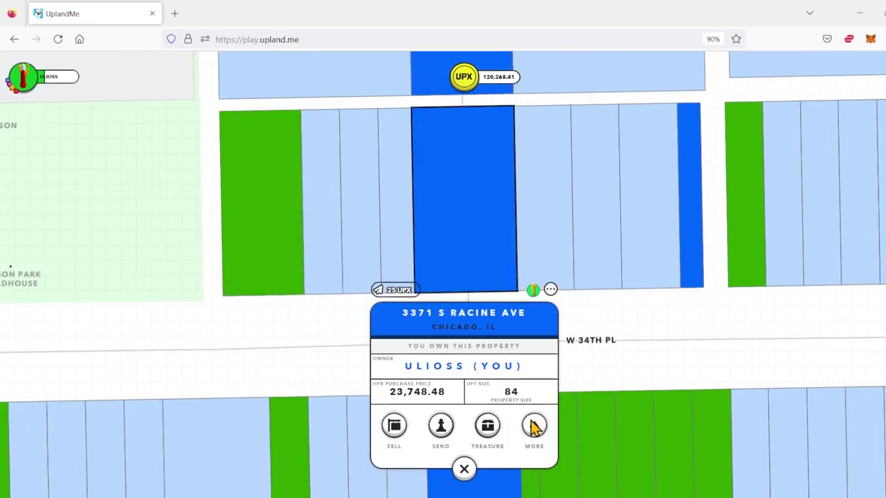
Step: Start a build on the owned Chicago property and select the Apartment Building as its structure
click(532, 425)
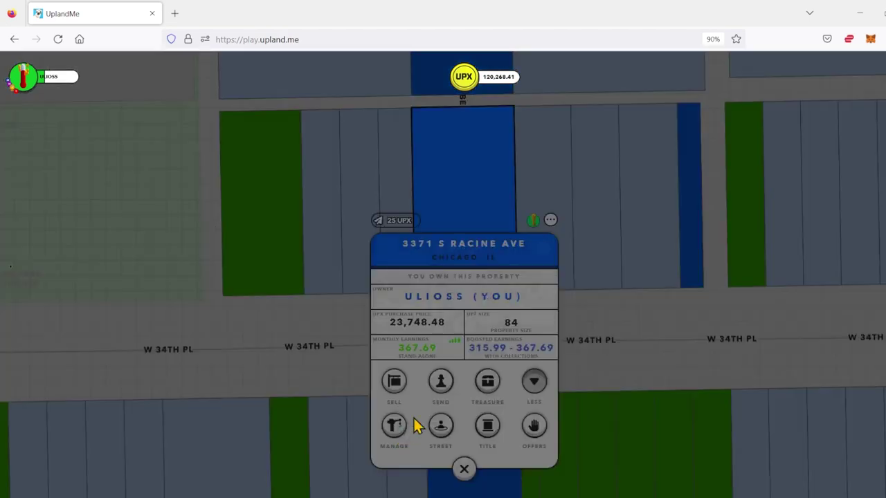
click(411, 425)
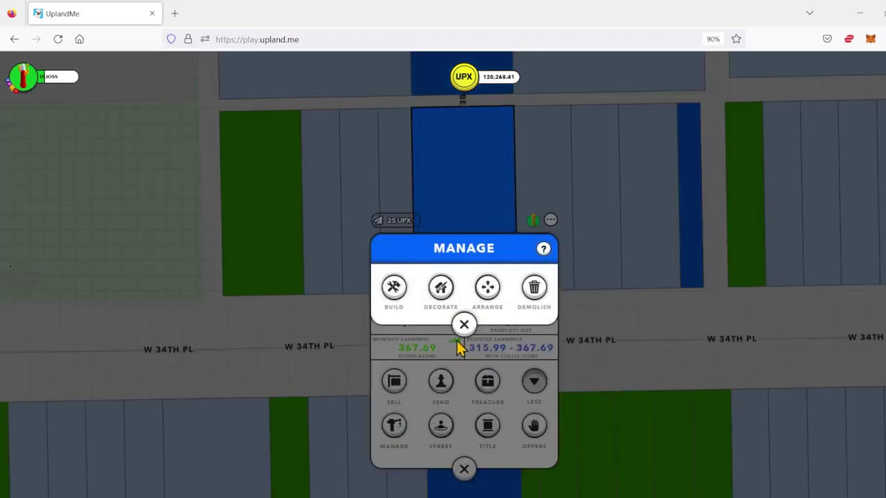
click(392, 298)
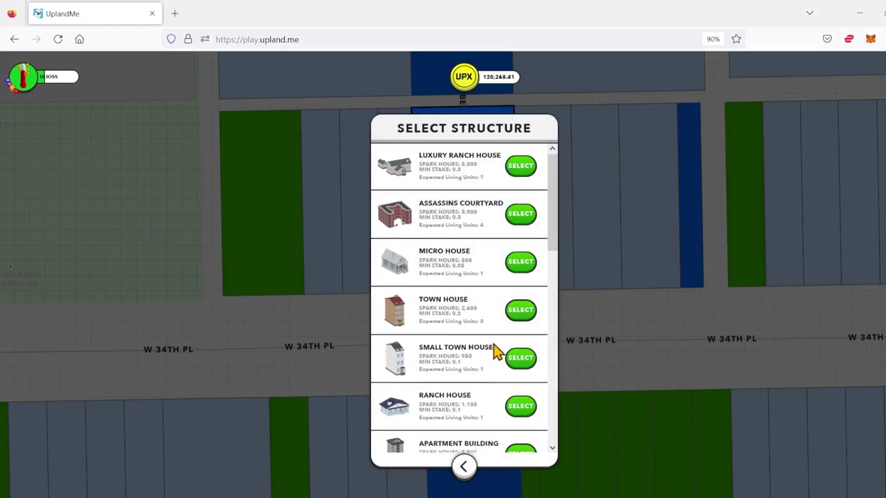
scroll(495, 355, down, 3)
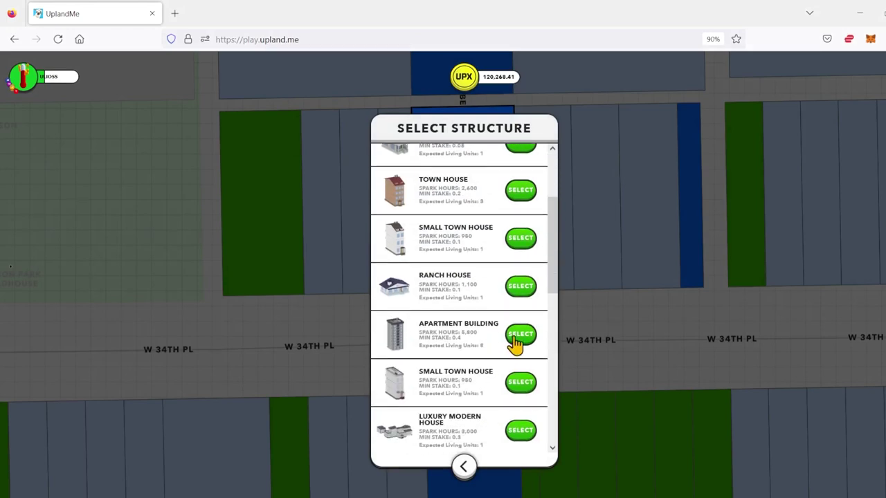
click(514, 337)
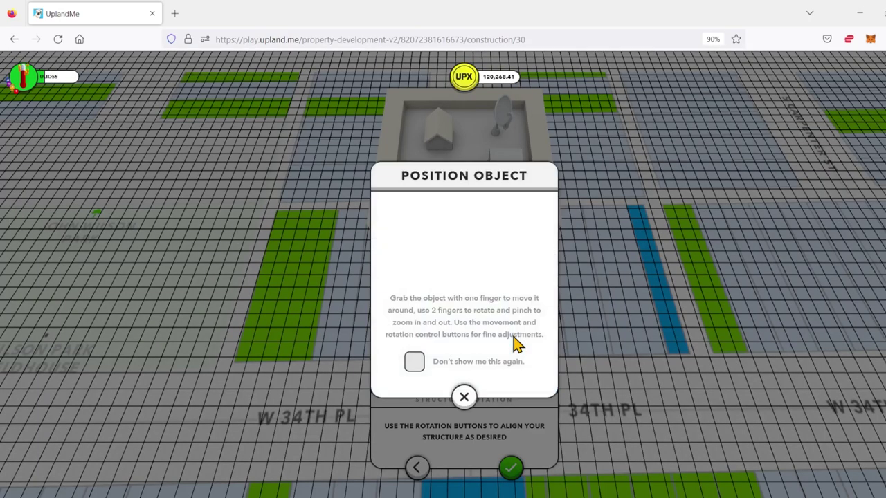
Step: Dismiss the positioning tip permanently, then accept the Apartment Building's default position and preselected colors
click(416, 367)
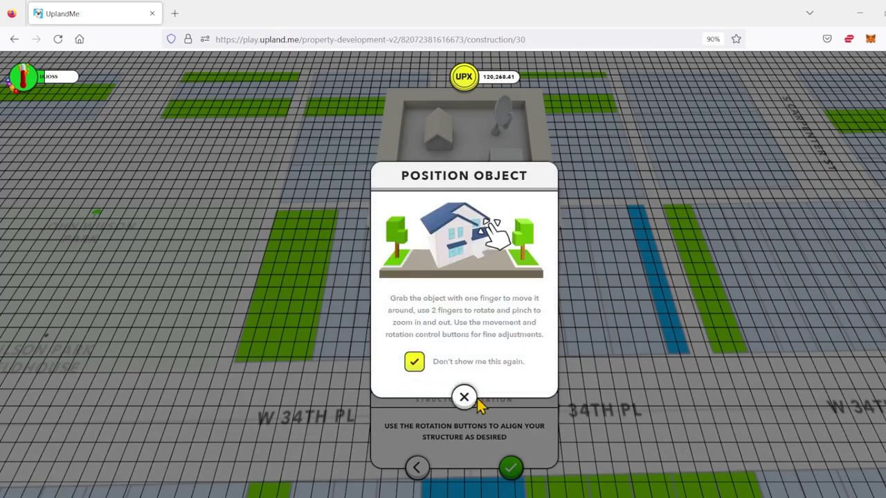
click(464, 397)
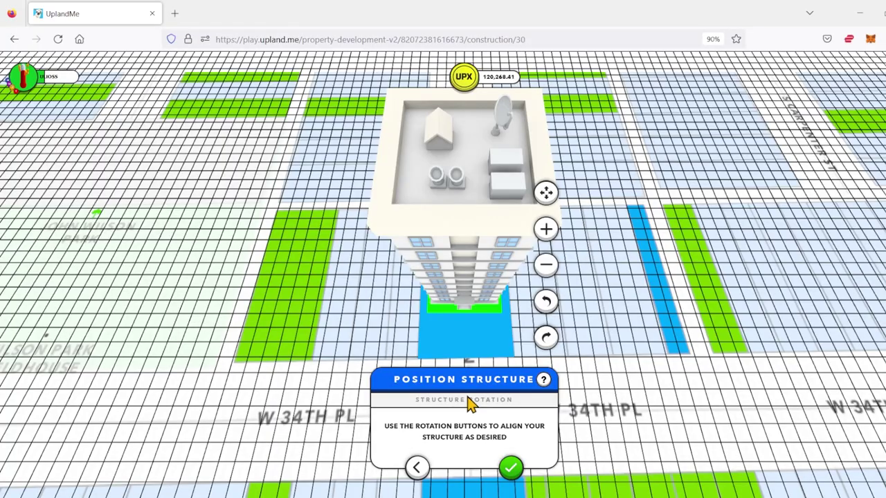
click(512, 474)
click(511, 446)
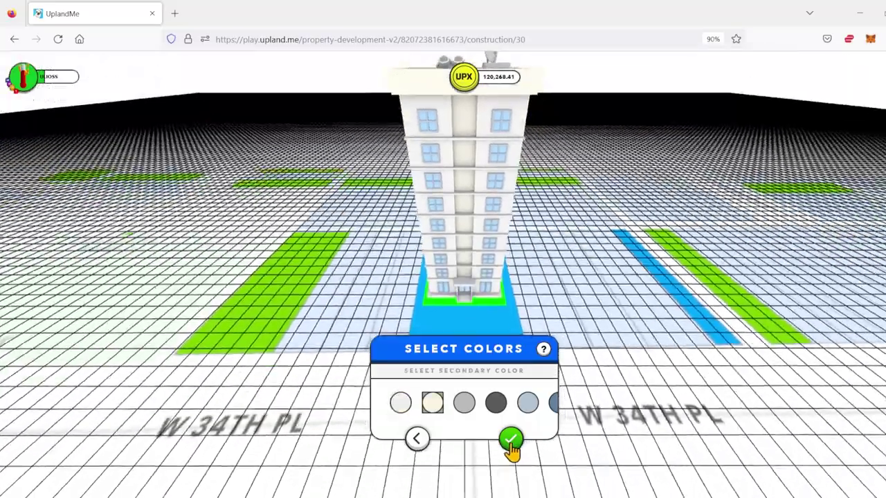
click(511, 446)
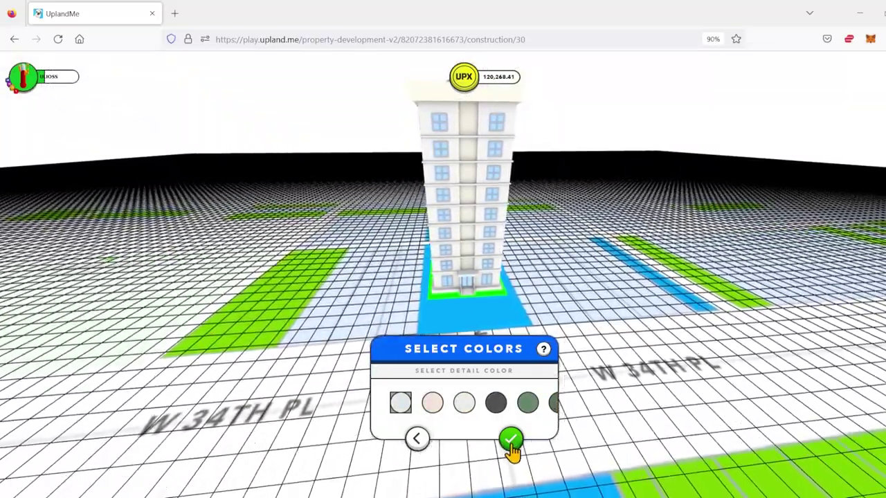
click(511, 447)
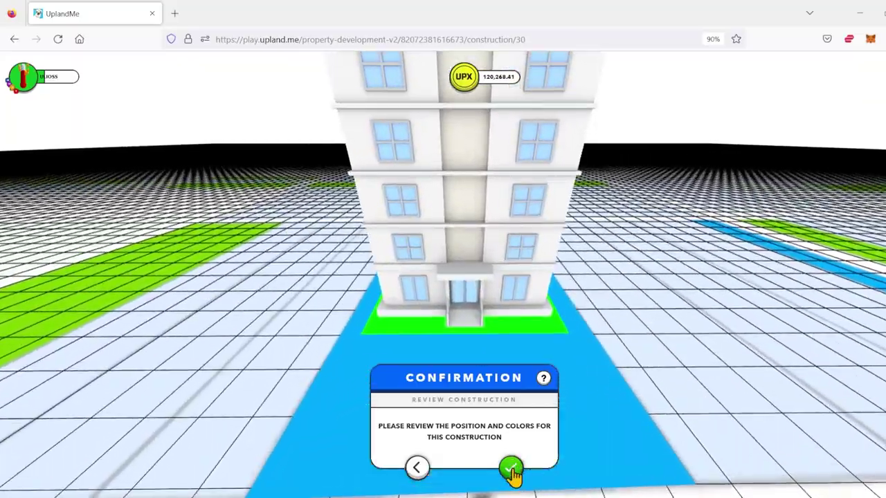
Step: Confirm the construction review, bring up the own-Spark staking amount in Resources, and back out without starting construction
click(512, 470)
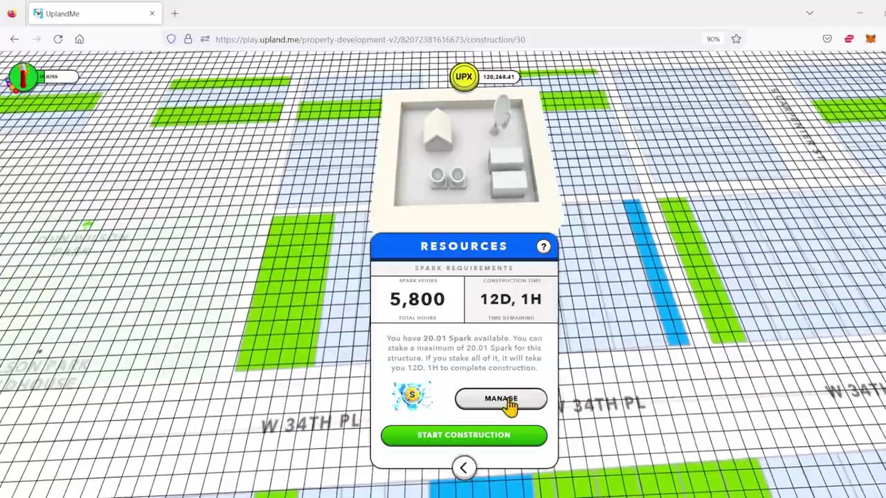
click(509, 399)
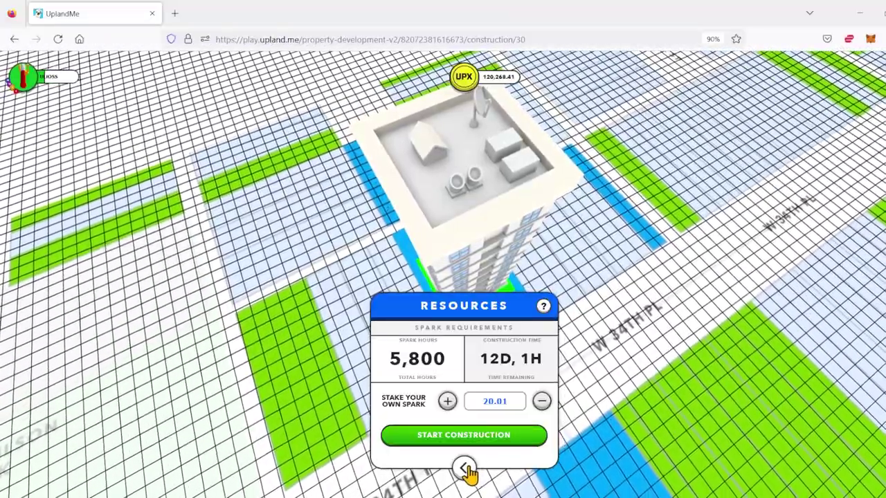
click(466, 467)
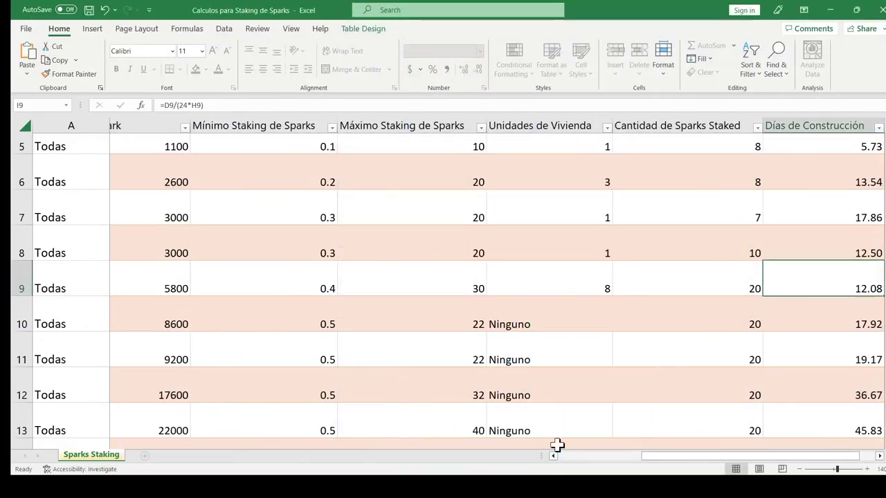
Step: Switch to the Excel workbook and examine the Cantidad de Sparks Staked values across the general and city-specific buildings
click(699, 199)
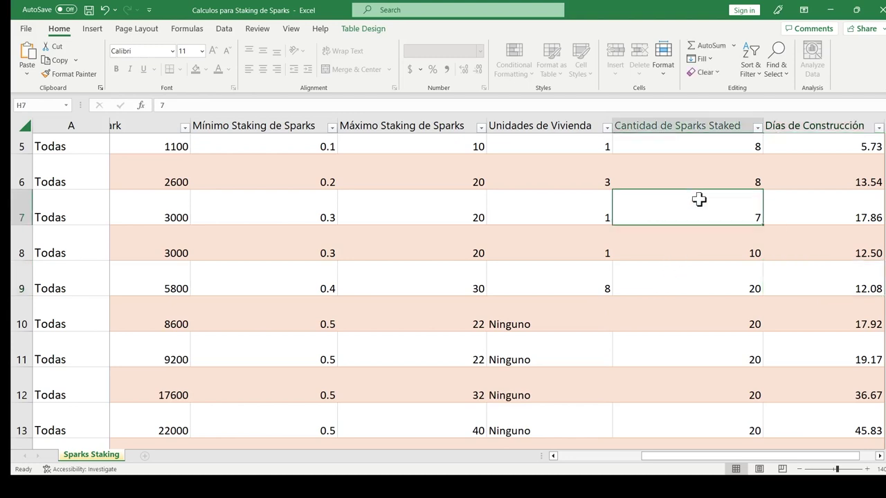
scroll(706, 170, up, 2)
click(712, 194)
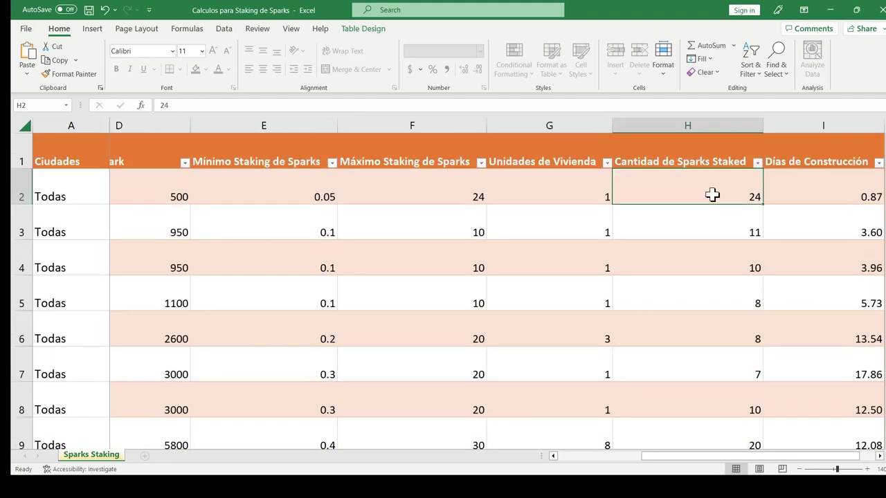
click(722, 231)
click(726, 269)
scroll(726, 299, down, 4)
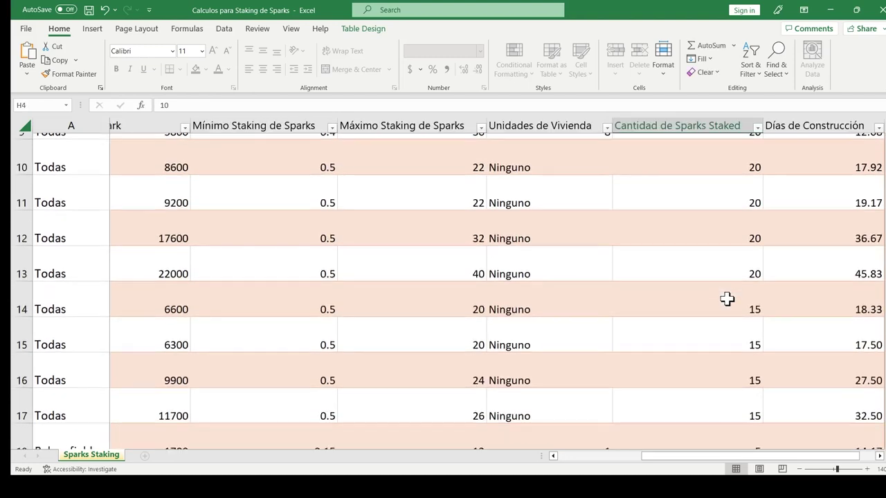
scroll(726, 298, down, 2)
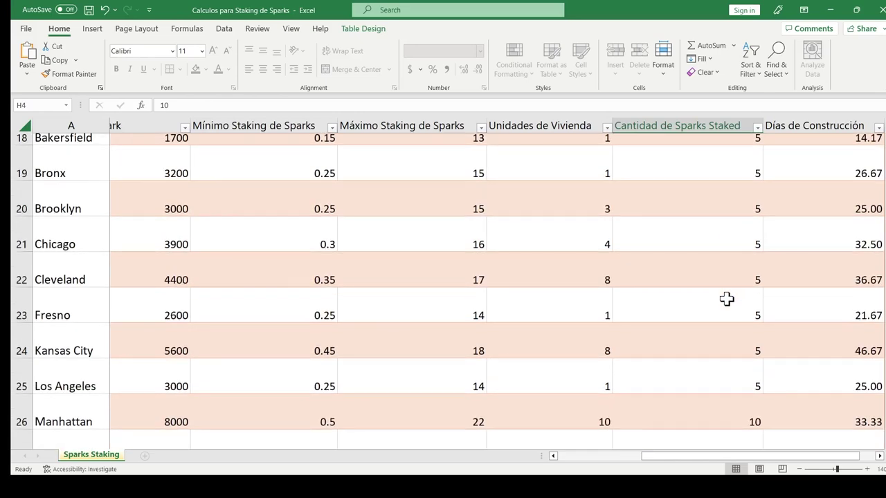
scroll(726, 299, up, 4)
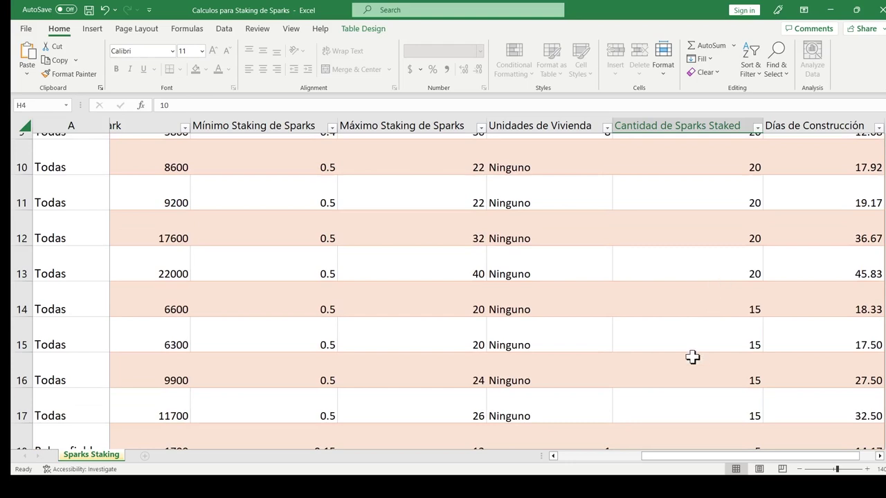
Step: Inspect the Large Factory I row's Máximo Staking de Sparks, Cantidad de Sparks Staked and Días de Construcción formula
drag(699, 460, 618, 468)
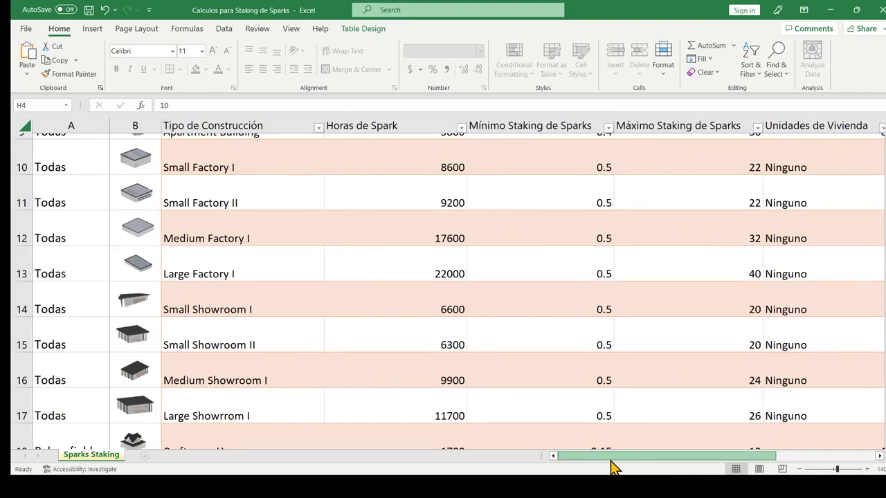
drag(611, 468, 723, 459)
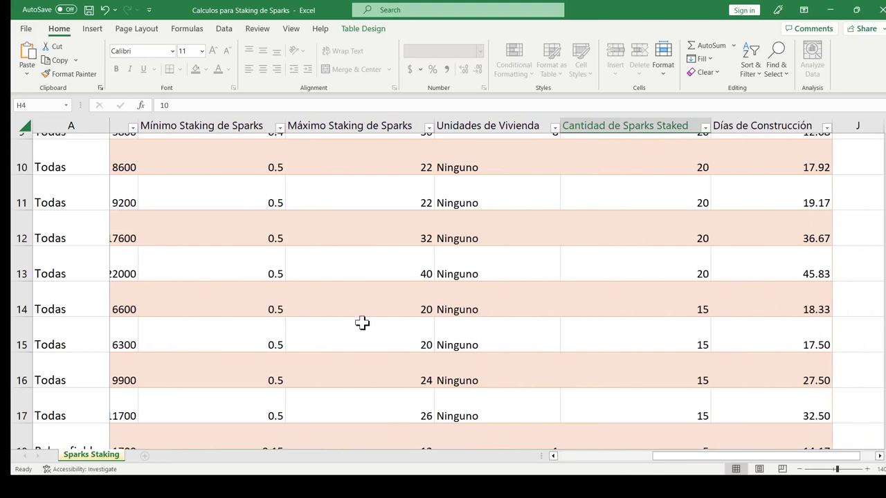
click(28, 274)
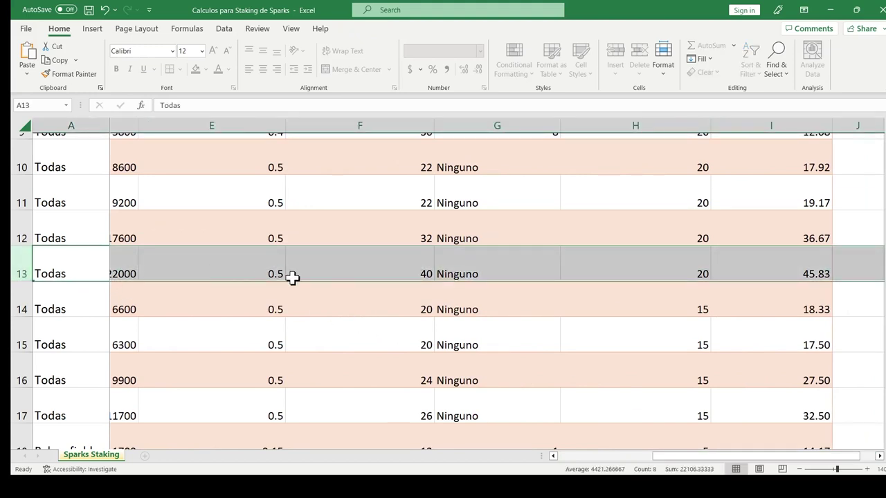
click(420, 271)
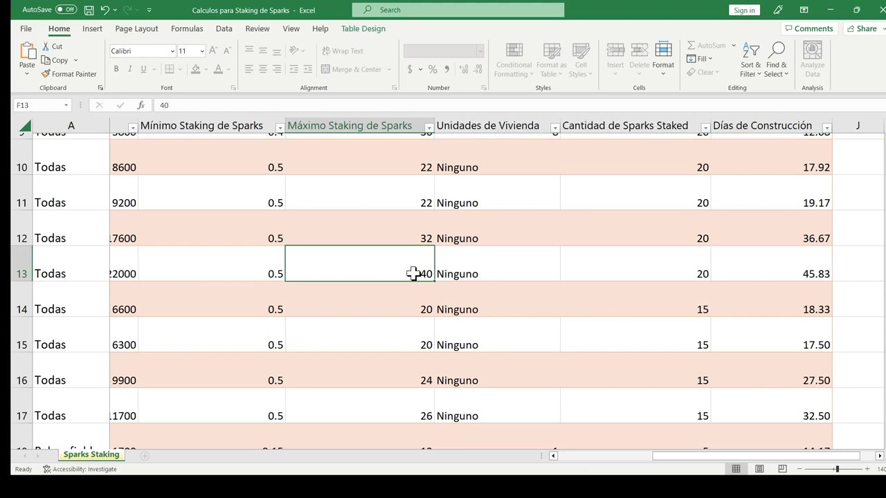
click(655, 274)
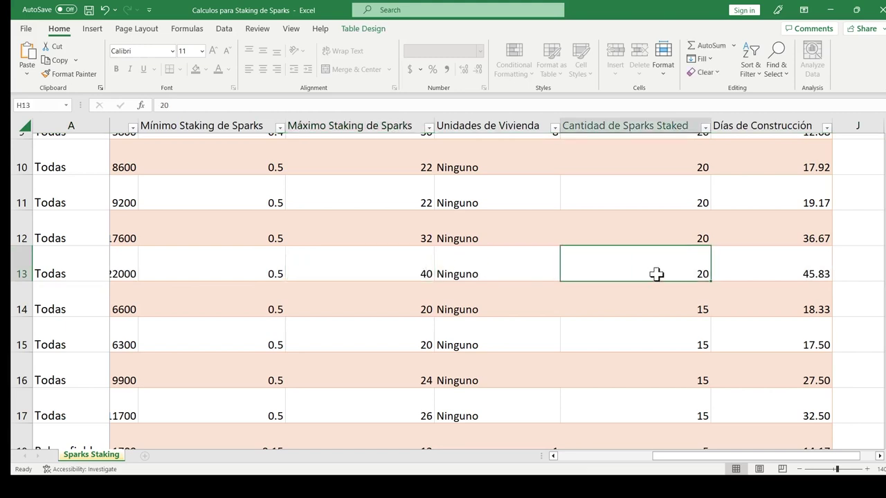
click(764, 270)
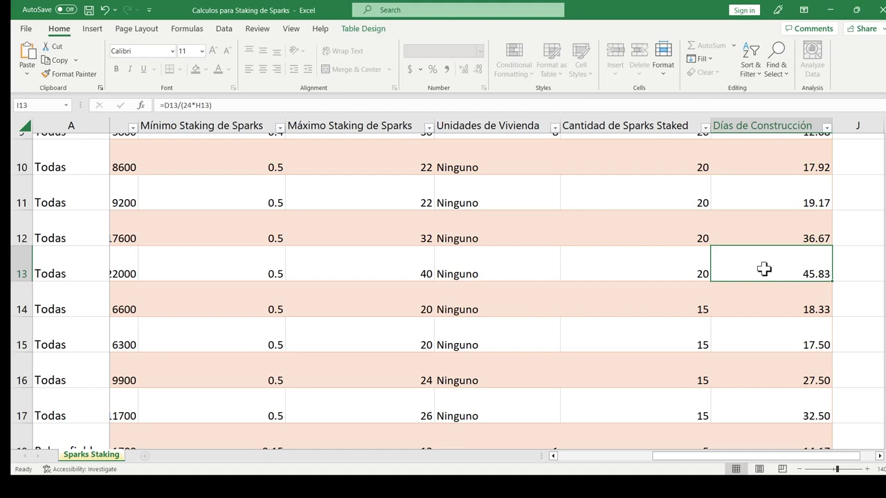
Step: Try 24 as the Large Factory I's Cantidad de Sparks Staked
click(684, 269)
text(24)
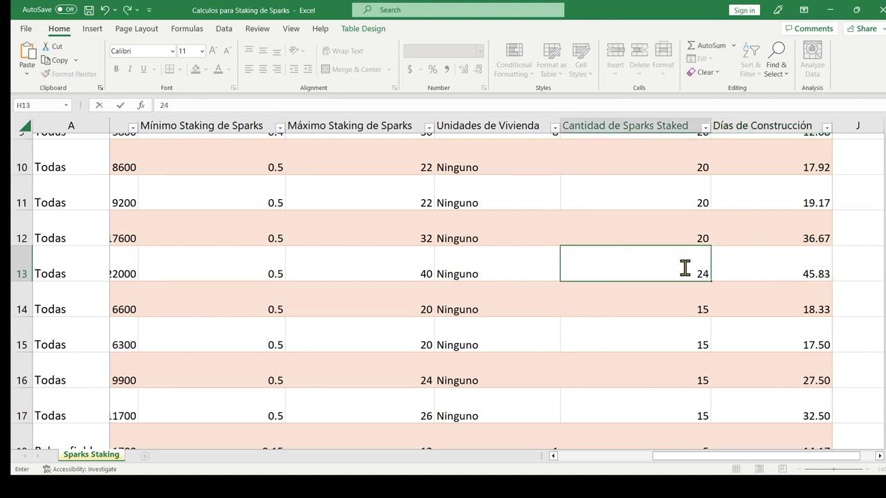
key(Return)
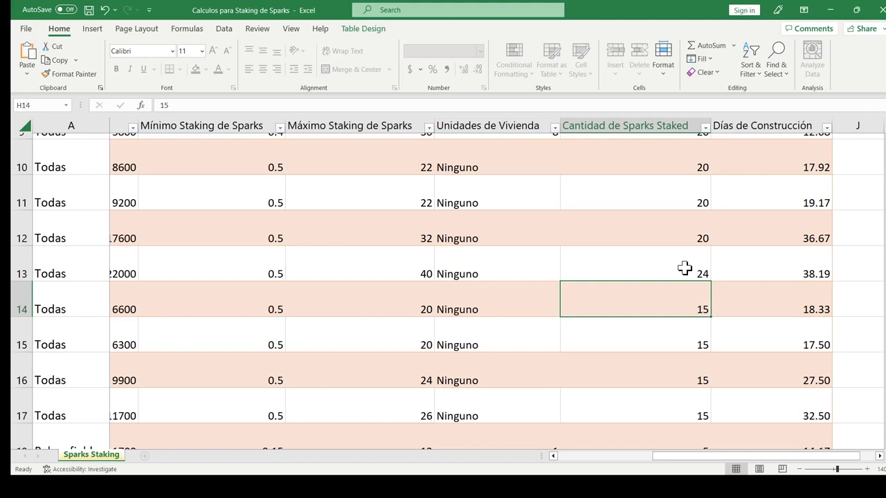
Step: Set the Large Factory I's Cantidad de Sparks Staked to 25
click(684, 268)
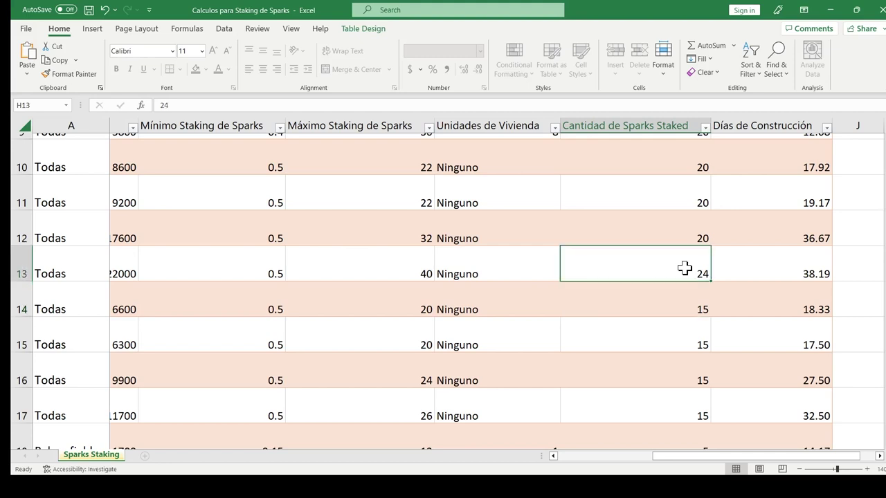
text(25)
key(Return)
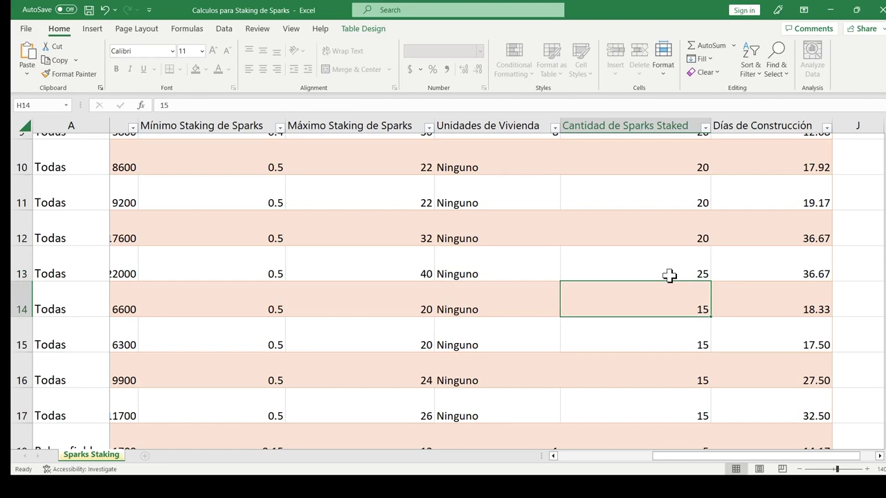
Step: Examine the additional property value formula and the Spark earnings table below the building list
scroll(669, 276, down, 6)
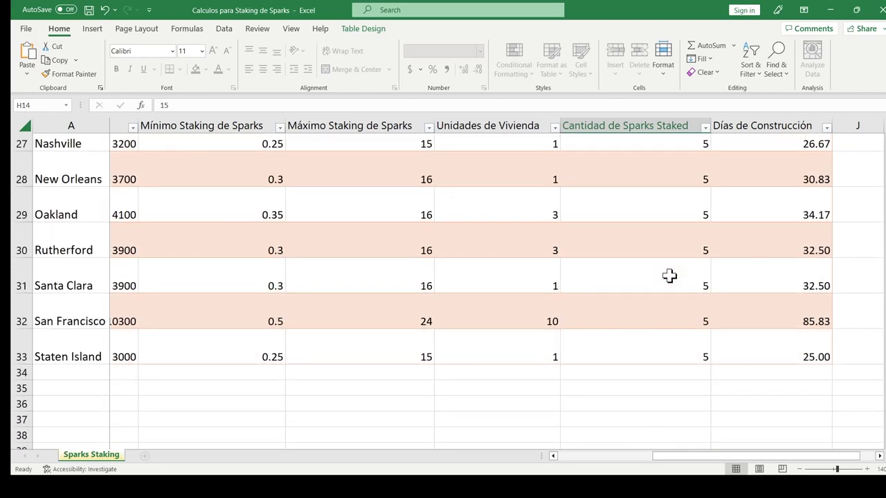
scroll(669, 275, down, 4)
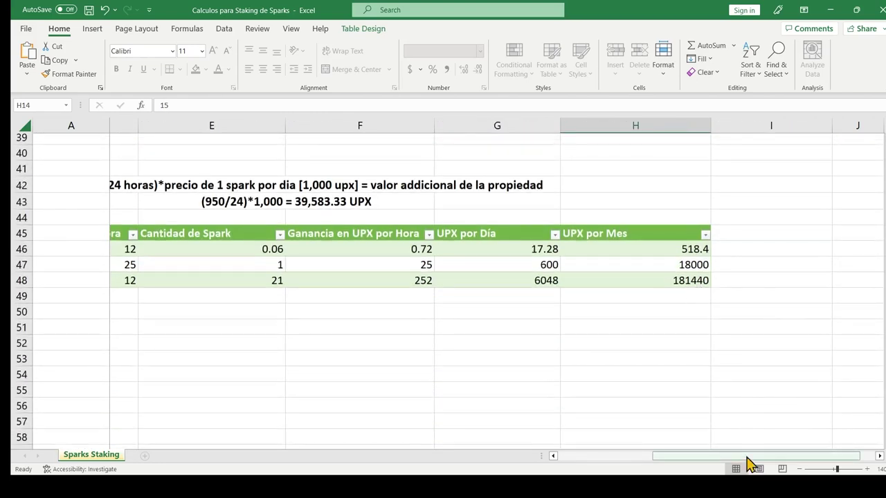
drag(749, 458, 645, 456)
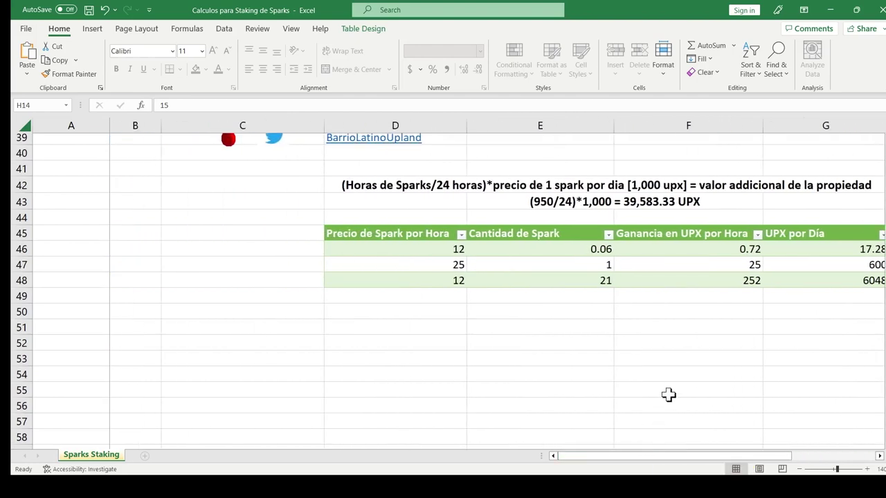
scroll(668, 394, up, 2)
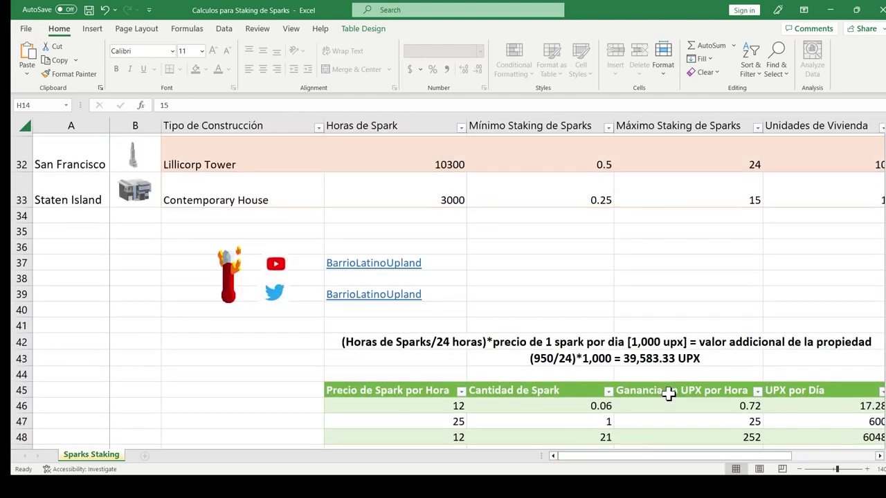
scroll(668, 393, down, 2)
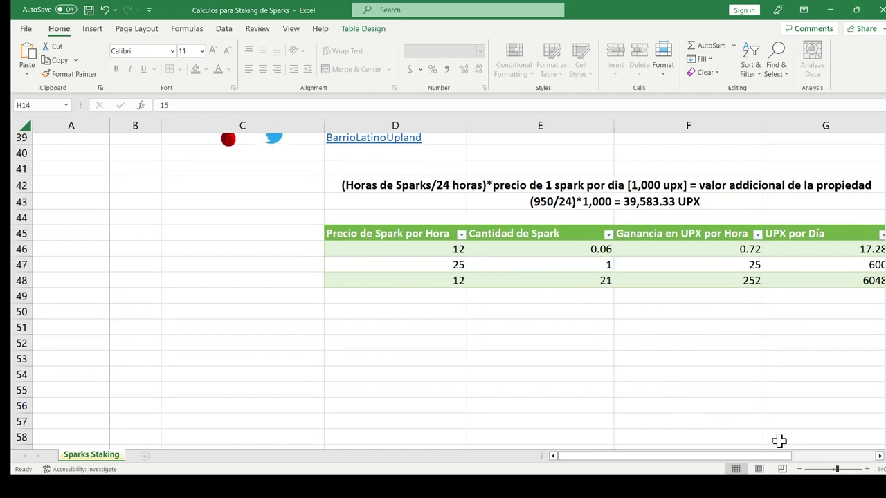
drag(764, 463, 832, 459)
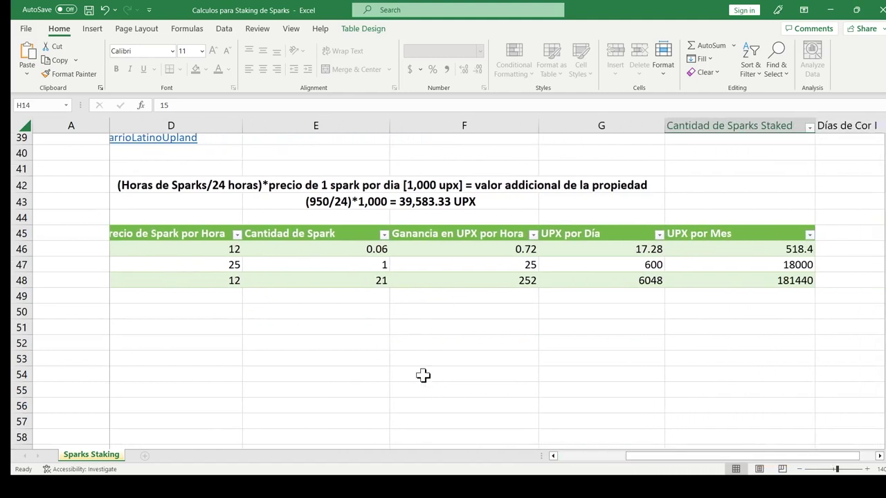
drag(647, 456, 636, 456)
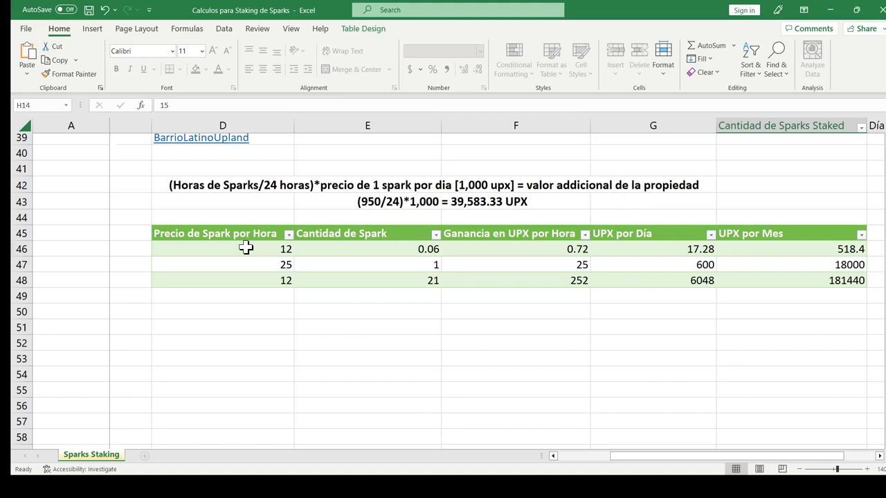
Step: Inspect the first row of the Spark earnings table, from Precio de Spark por Hora through the UPX por Día and UPX por Mes formulas
click(246, 249)
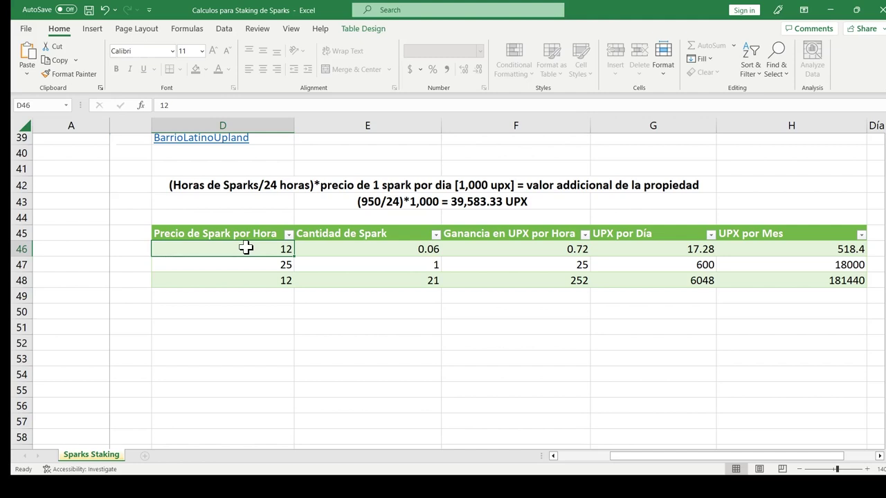
click(360, 249)
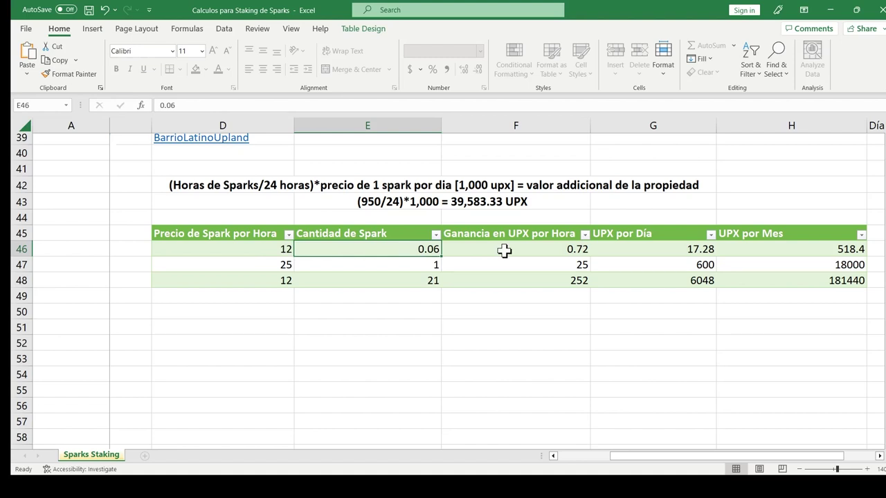
click(637, 248)
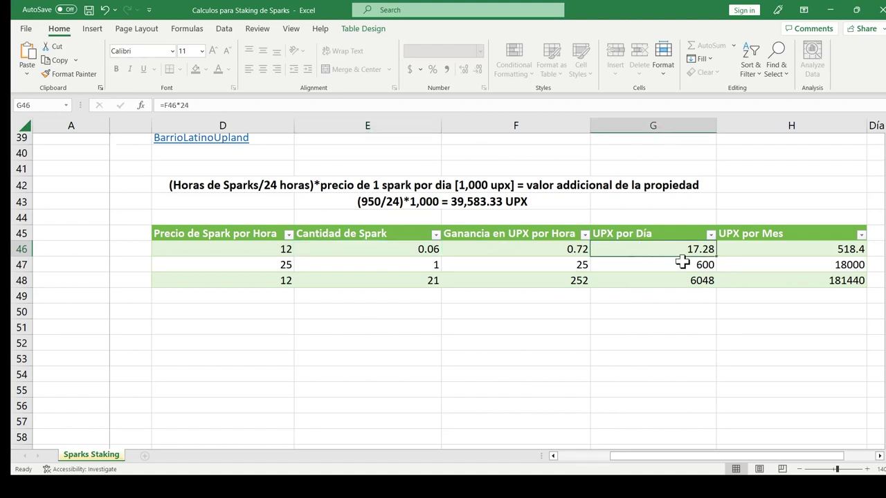
click(772, 250)
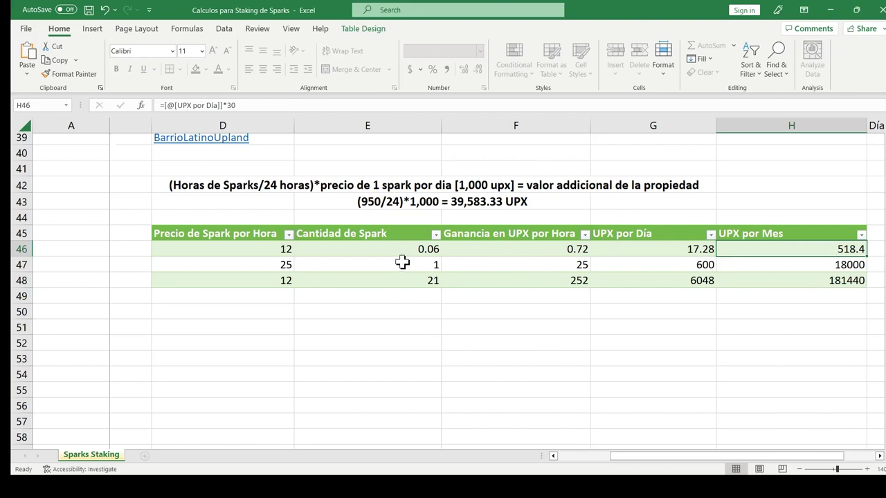
Step: Inspect the earnings table's second row, comparing its Precio de Spark por Hora, Cantidad de Spark and UPX por Día formula
click(279, 264)
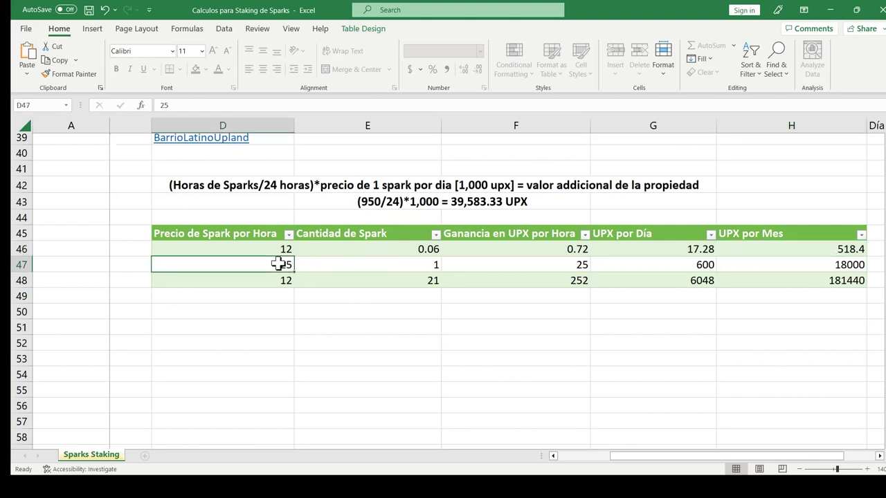
click(362, 263)
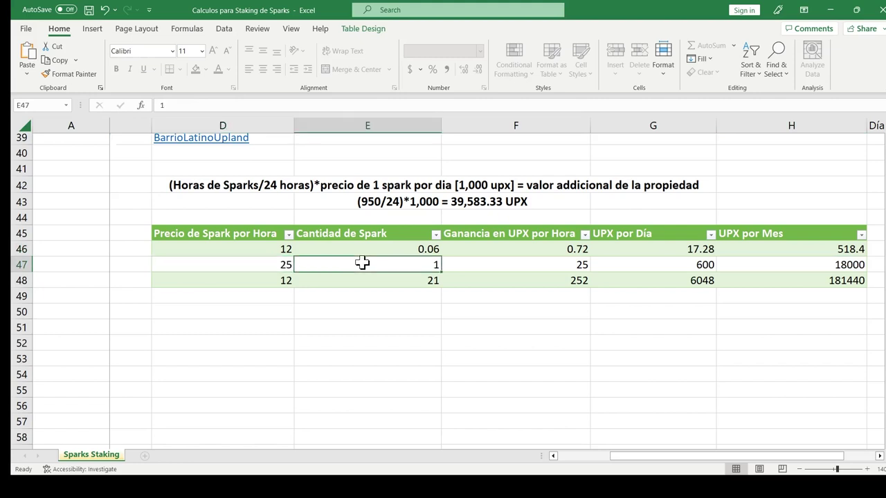
click(267, 264)
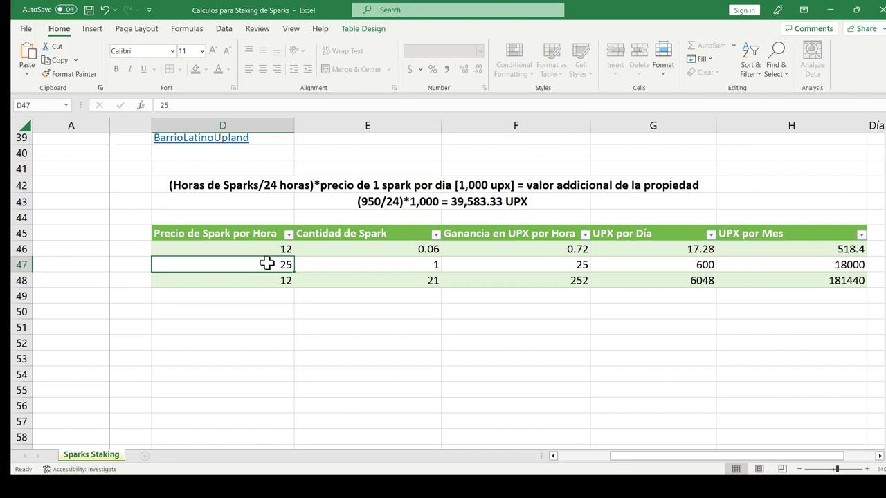
click(407, 265)
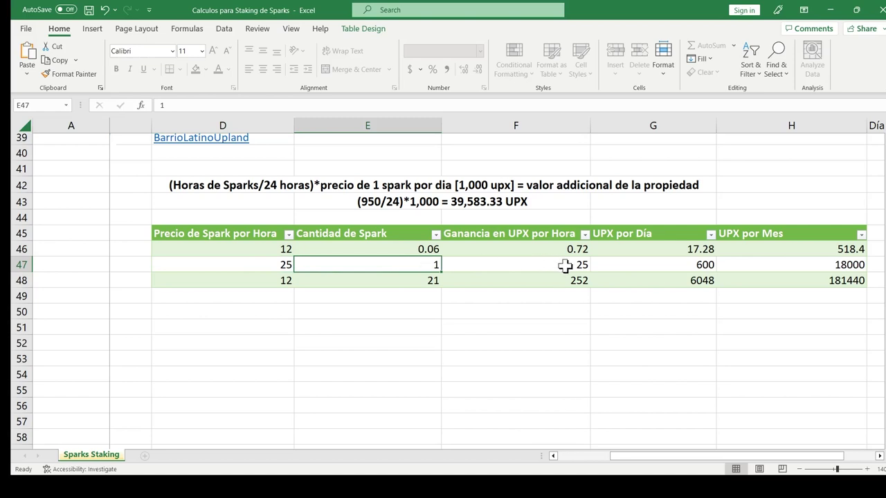
click(668, 266)
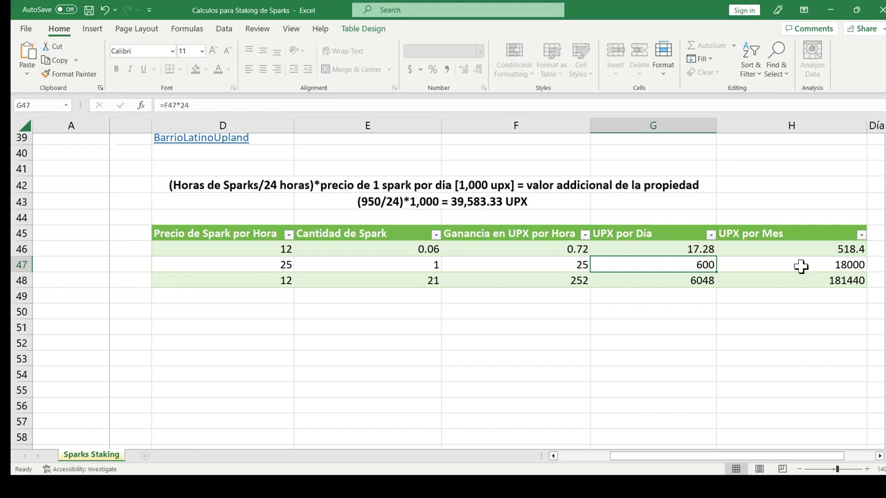
Step: Try 50 as the Precio de Spark por Hora in the earnings table's third row, for 21 Sparks
click(420, 281)
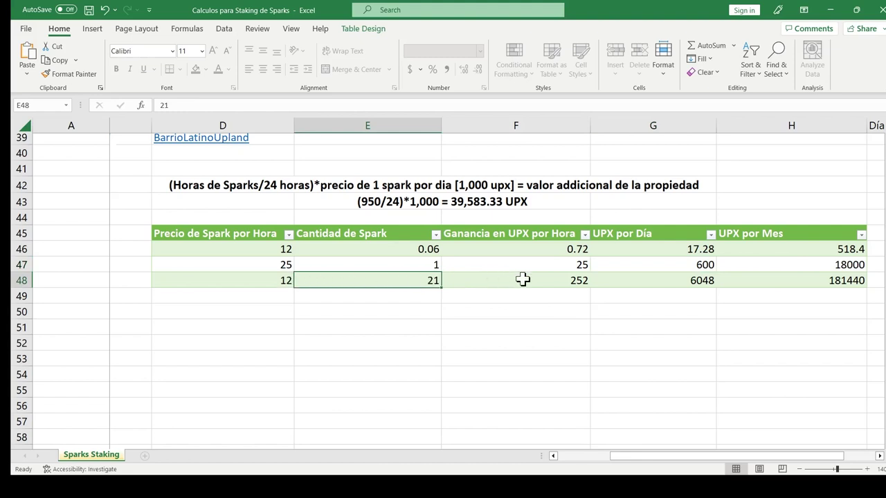
click(177, 283)
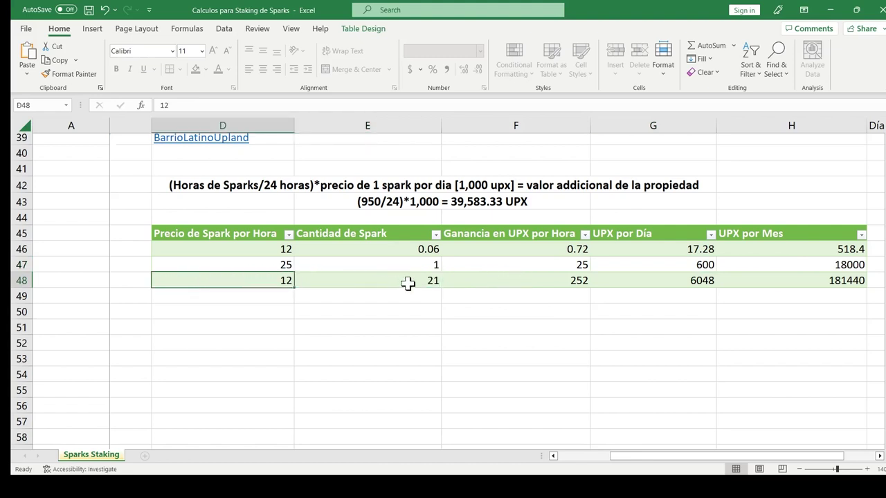
click(449, 284)
click(258, 282)
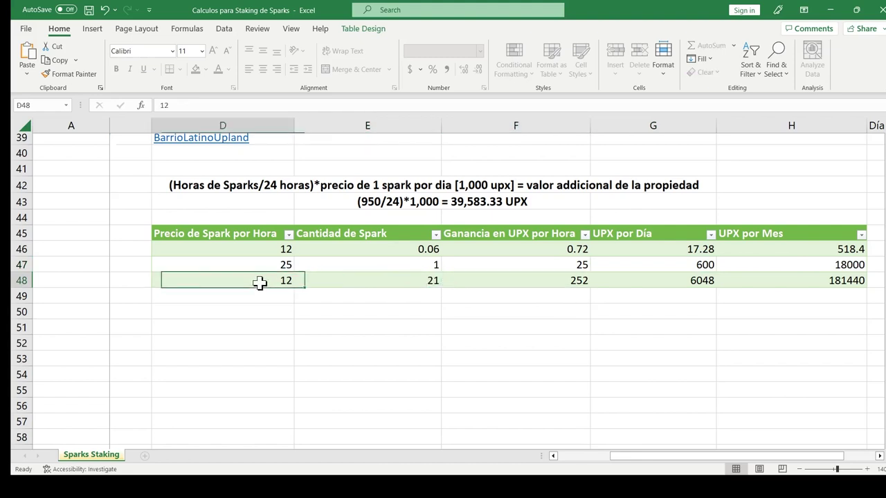
text(50)
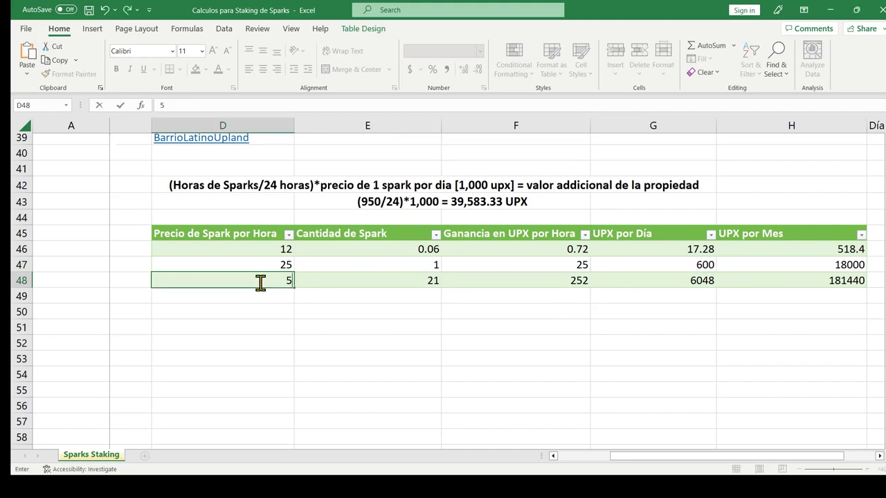
click(351, 280)
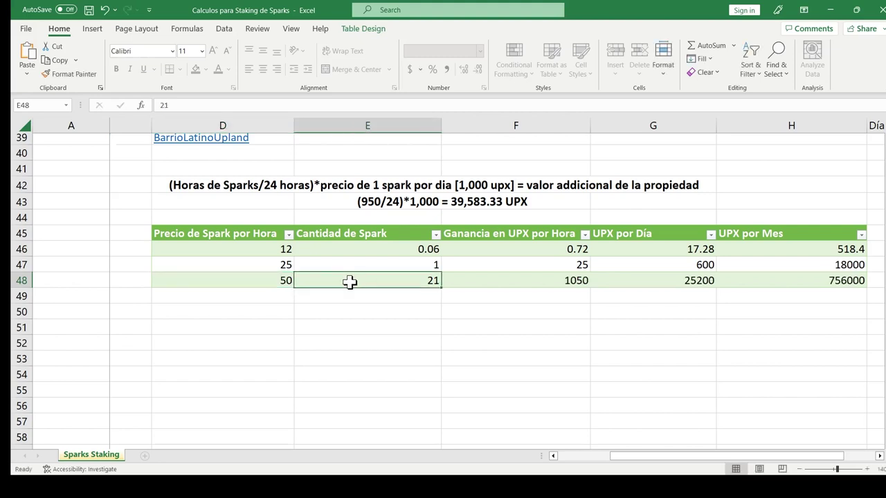
Step: Inspect the third row's formulas for Ganancia en UPX por Hora, UPX por Día and UPX por Mes
click(554, 283)
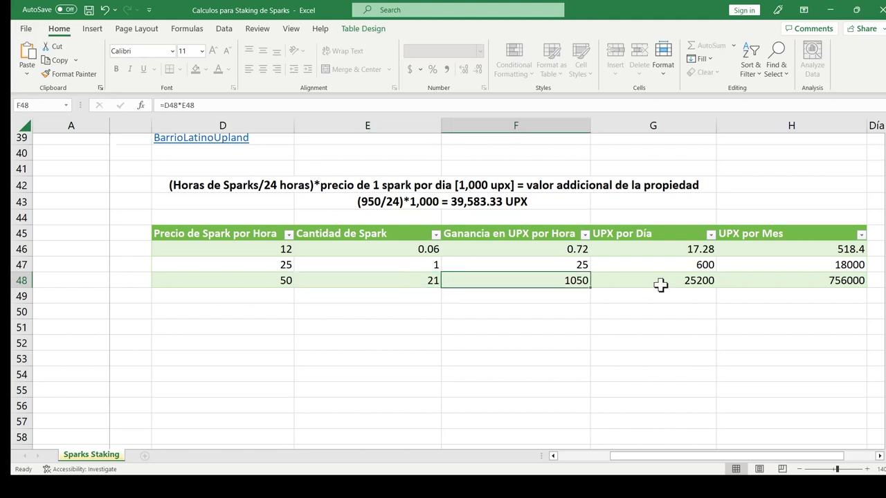
click(661, 285)
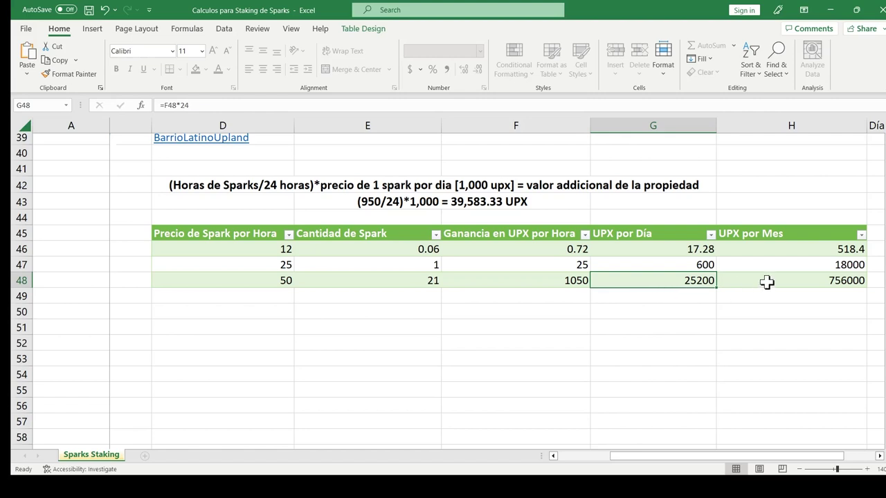
click(766, 281)
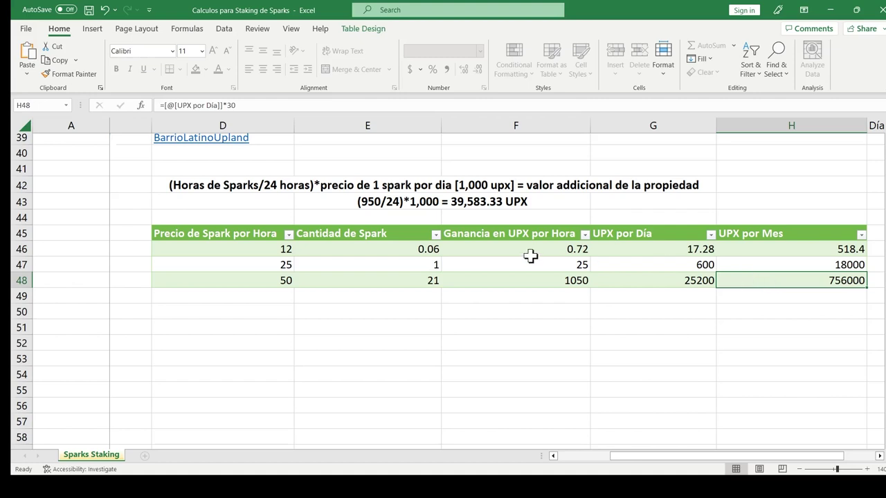
Step: Try 75 and 120 as the third row's Precio de Spark por Hora
click(281, 282)
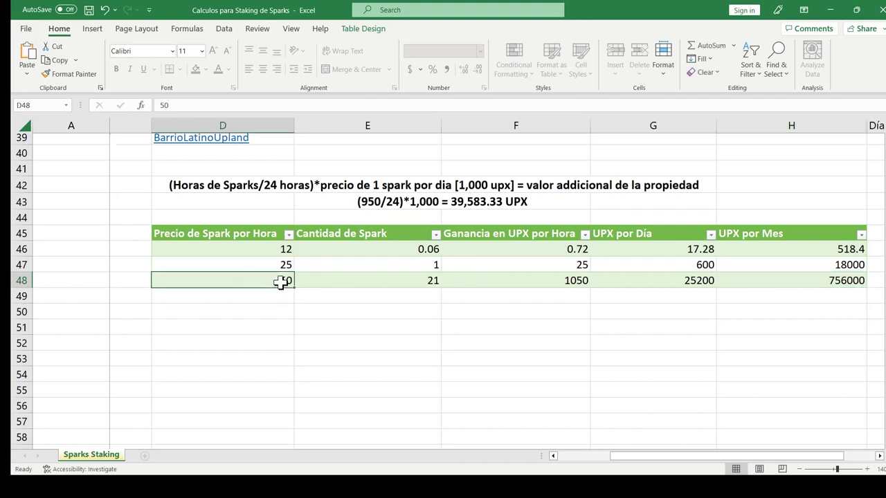
text(75)
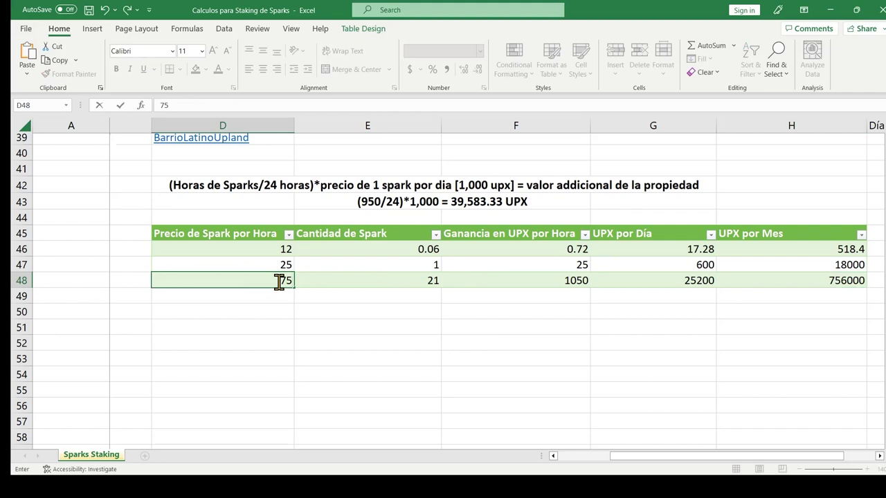
key(Return)
click(283, 279)
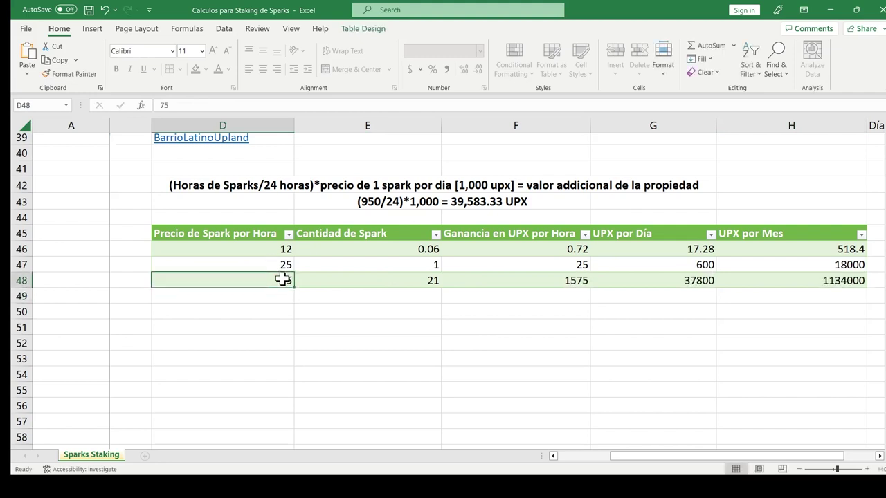
text(120)
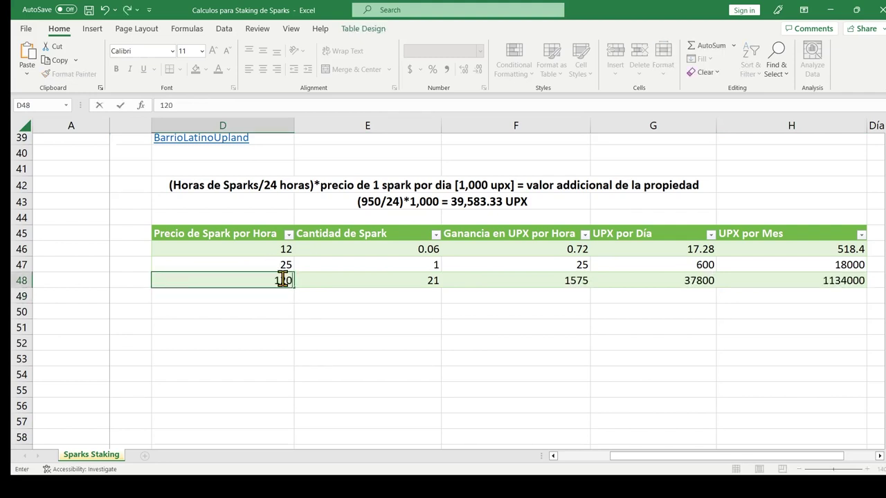
key(Return)
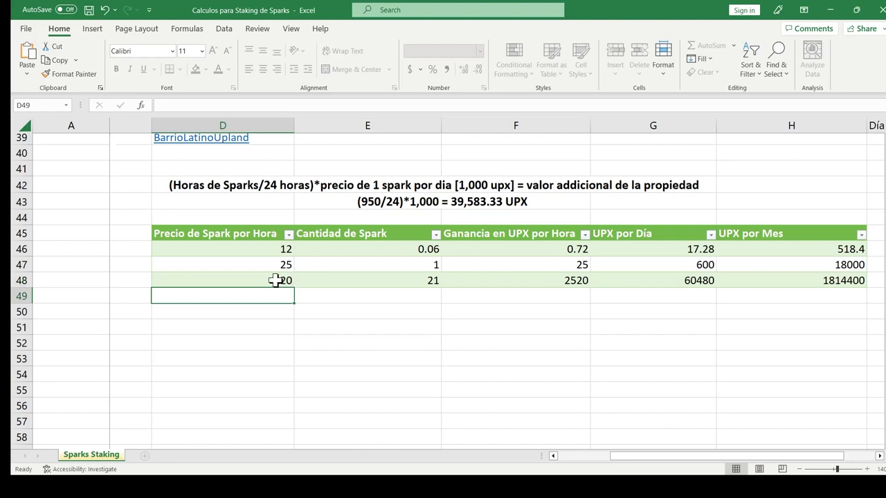
Step: Set the Precio de Spark por Hora in the third row of the earnings table to 150
click(283, 280)
text(150)
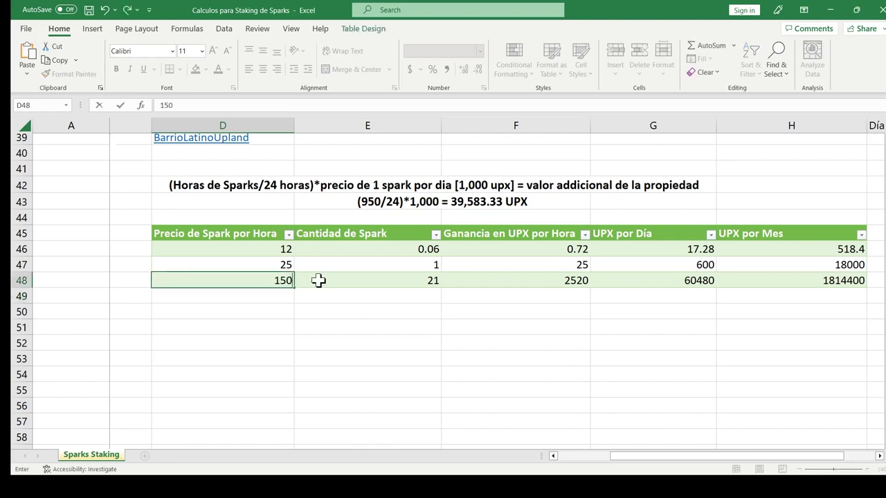
key(Return)
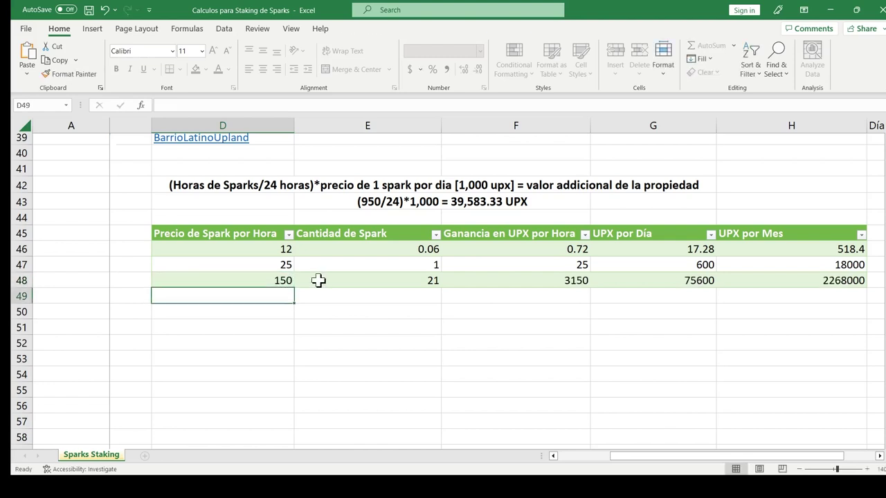
Step: Compare the UPX por Día formulas of the earnings table's third and second rows
click(276, 280)
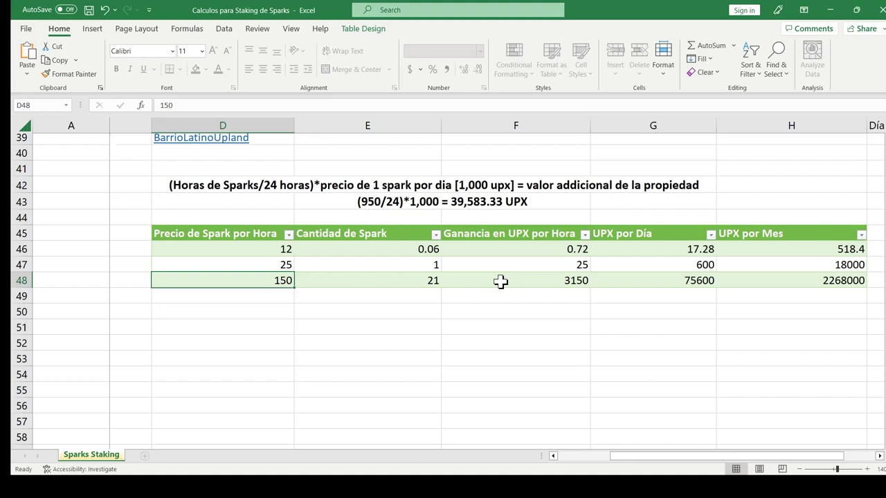
click(658, 280)
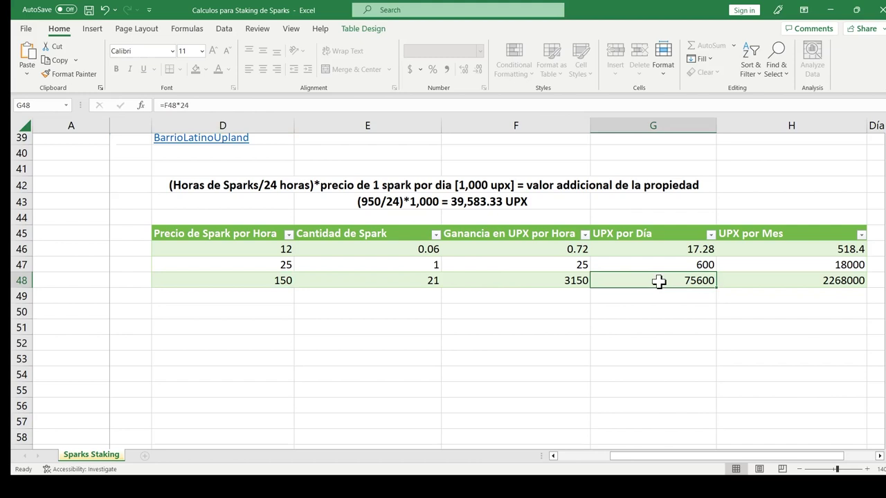
click(677, 265)
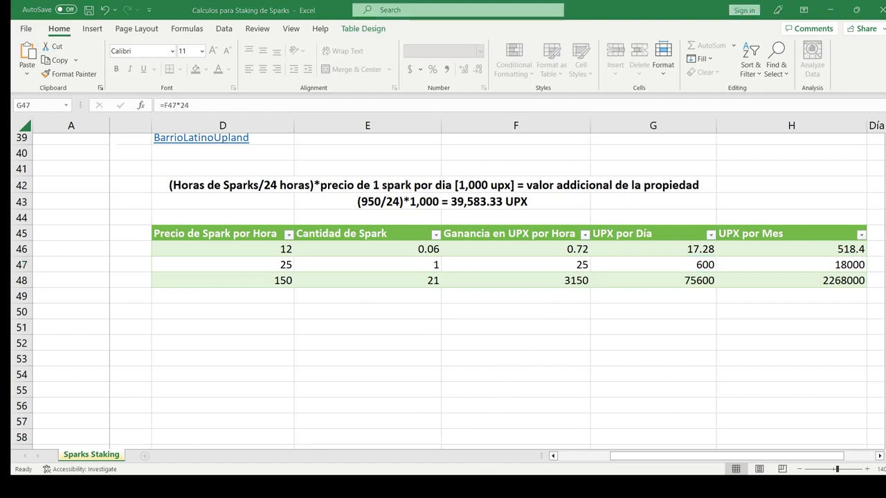
click(471, 459)
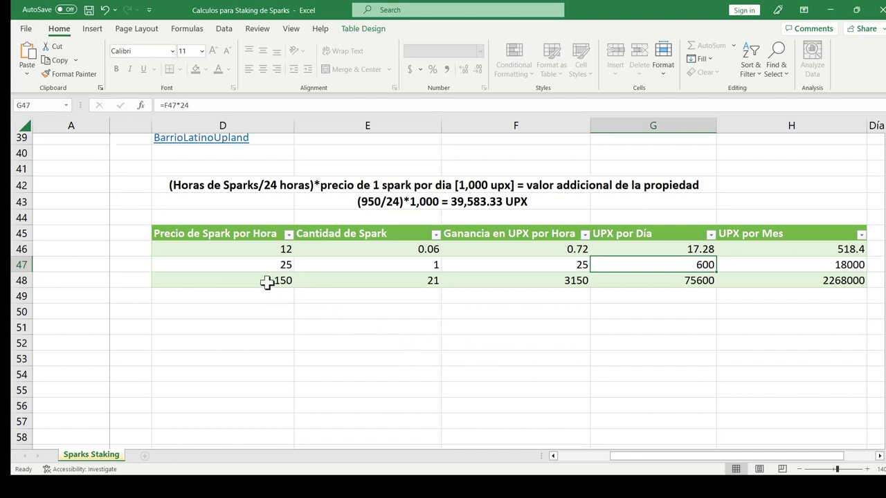
Step: Examine the additional property value formula in D42 and the Horas de Spark column that supplies its input
click(212, 185)
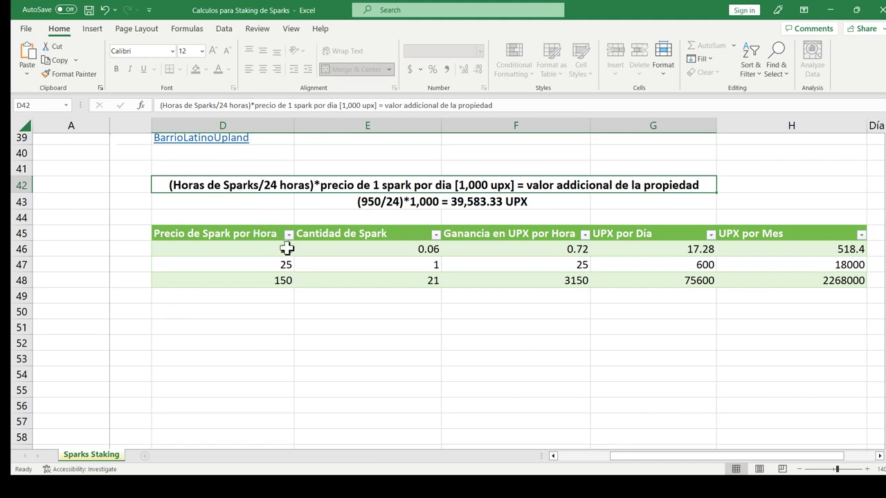
scroll(279, 256, up, 13)
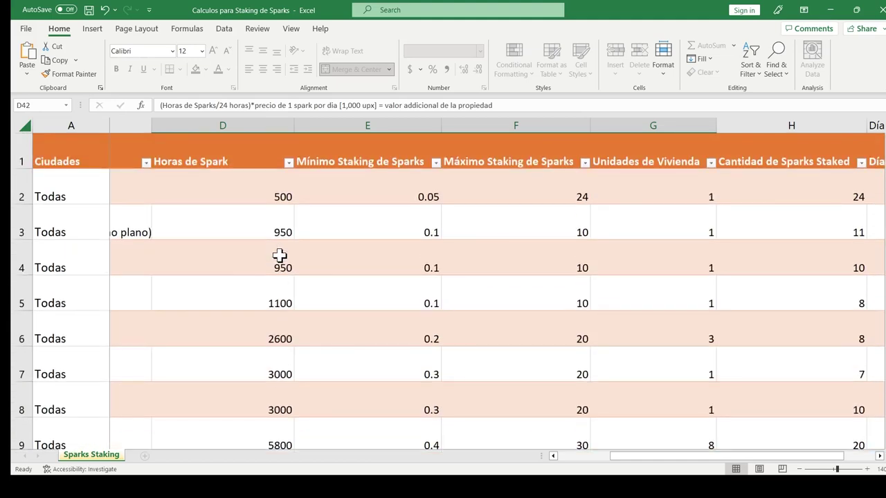
click(234, 125)
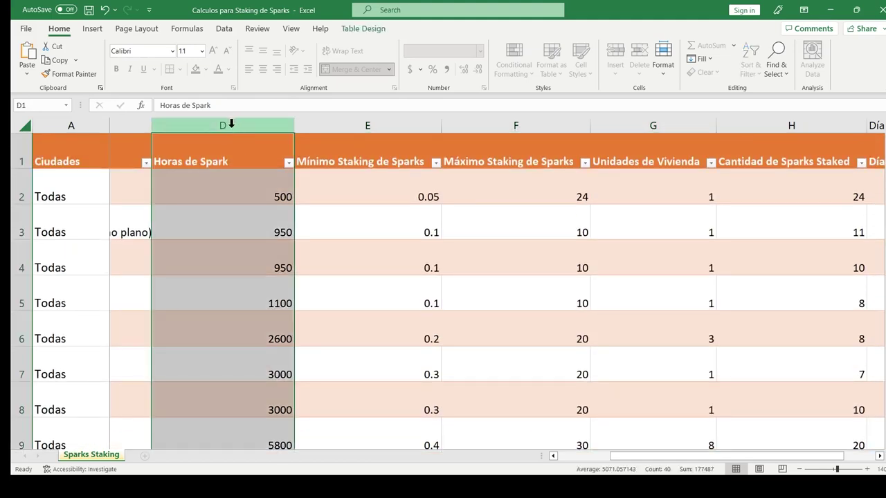
scroll(252, 222, down, 4)
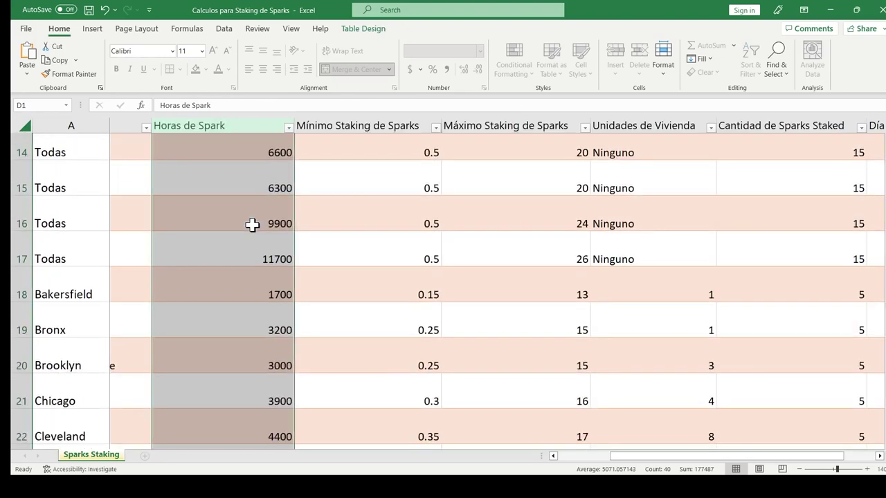
scroll(251, 225, down, 11)
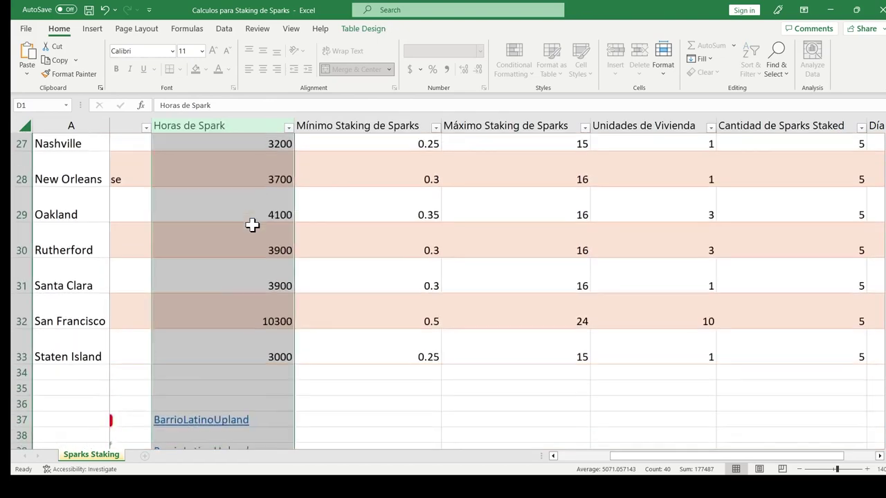
scroll(252, 224, up, 5)
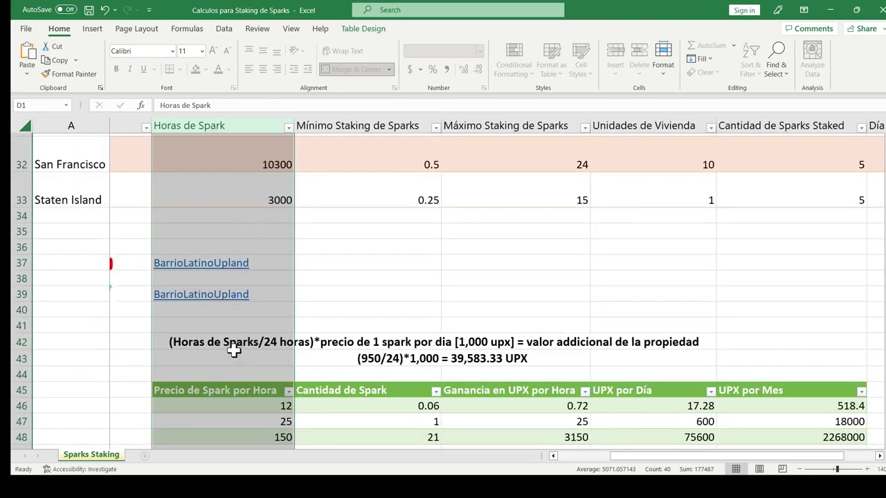
click(232, 344)
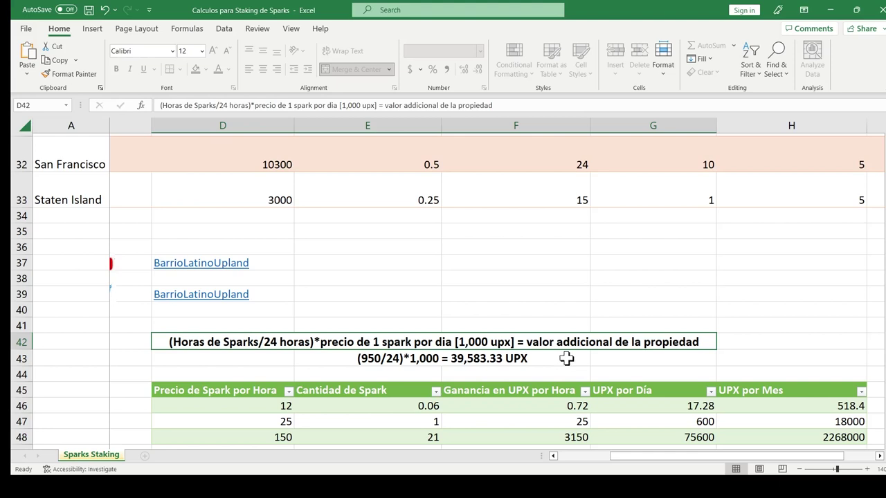
Step: Try 50, 48 and 47 as the Precio de Spark por Hora in the earnings table's third row
scroll(546, 358, down, 2)
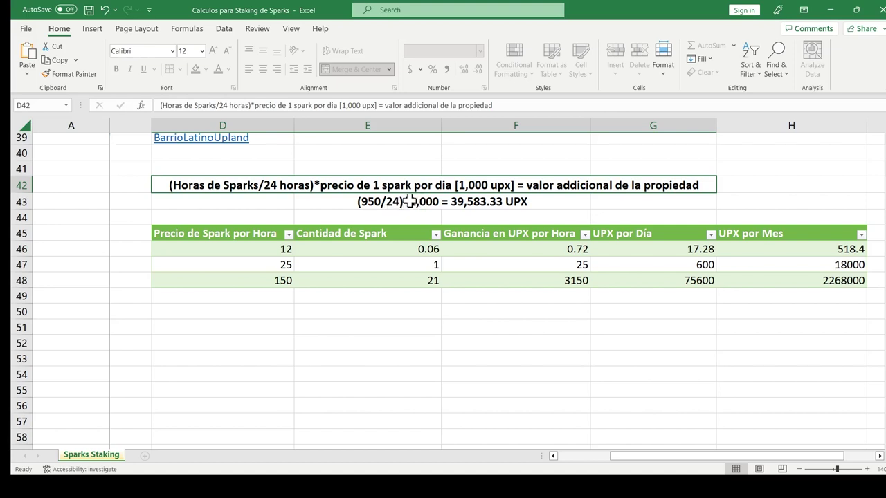
click(269, 280)
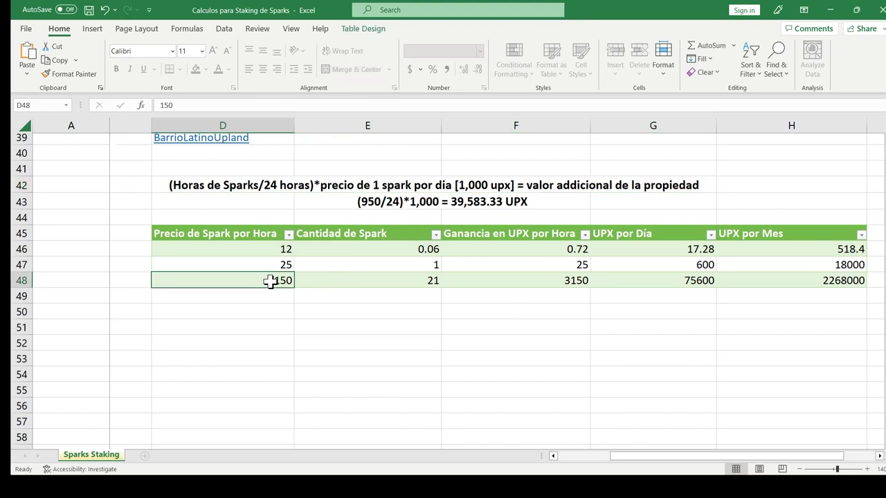
text(50)
key(Return)
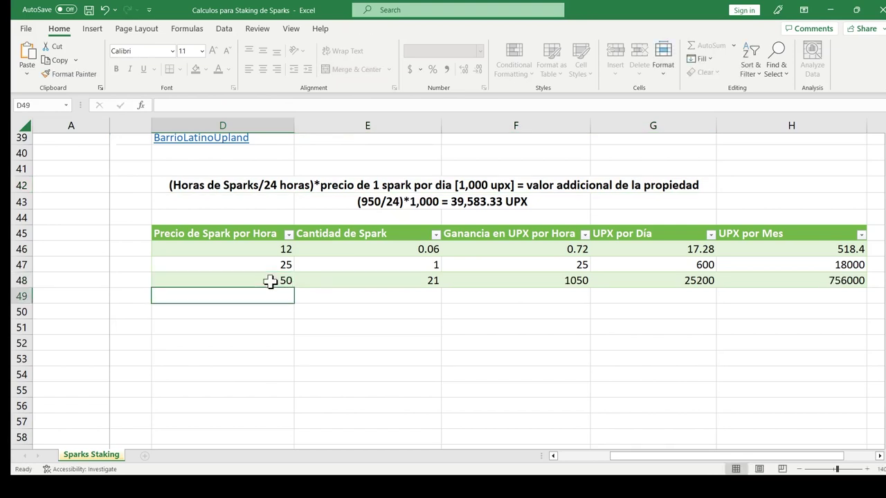
click(288, 281)
text(4)
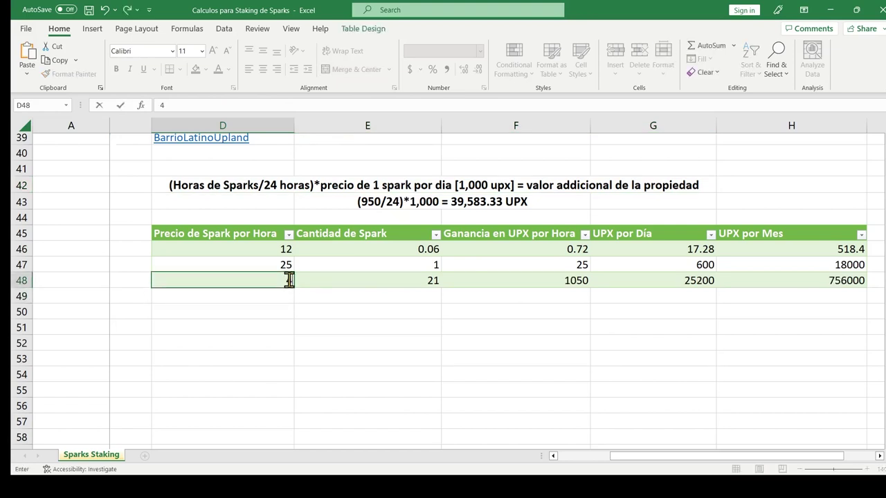
text(8)
key(Return)
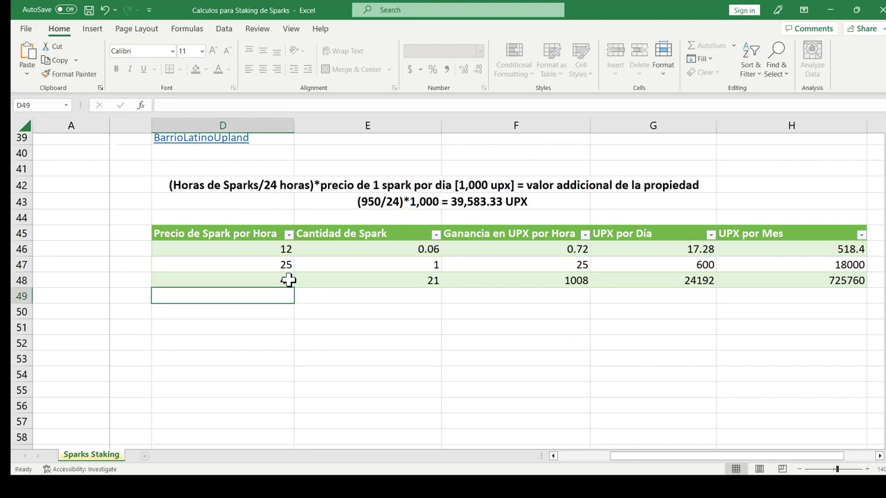
click(288, 281)
text(47)
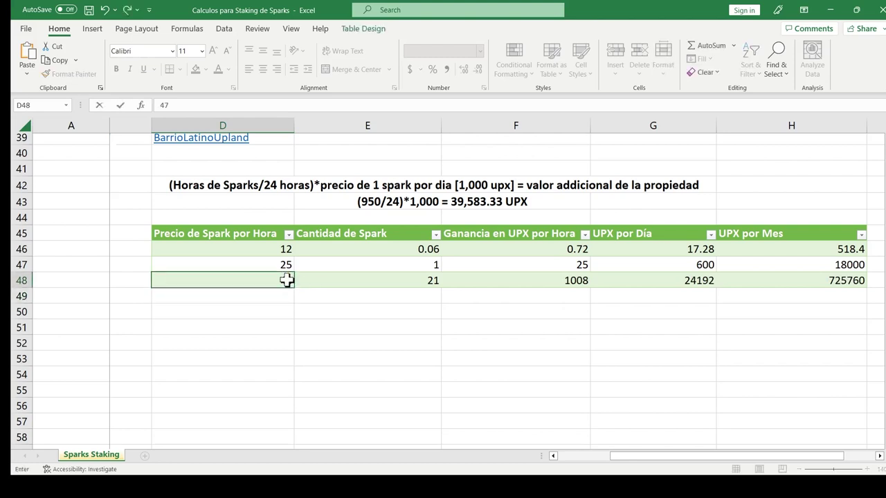
key(Return)
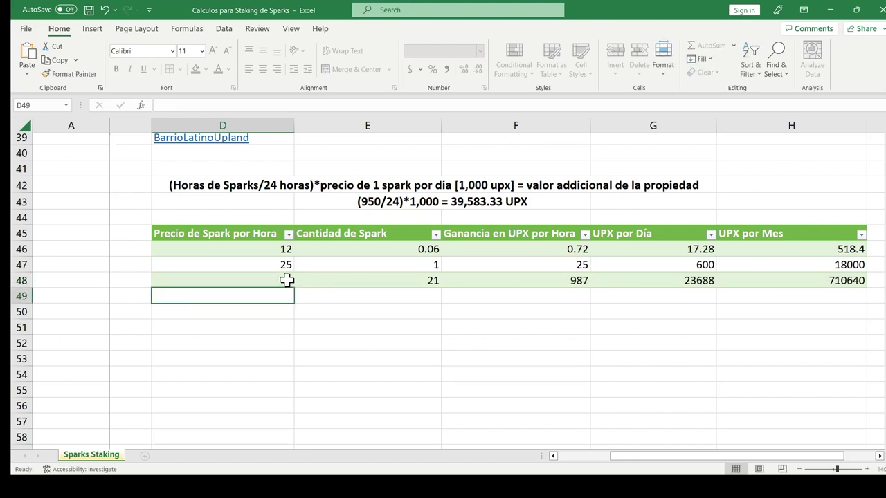
Step: Set the third row's Precio de Spark por Hora to 48 and check its UPX por Día formula
click(288, 281)
text(48)
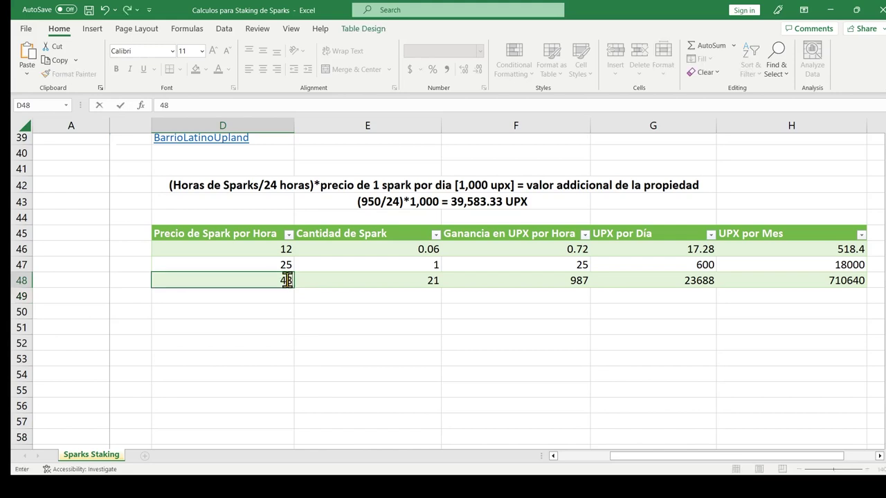
key(Return)
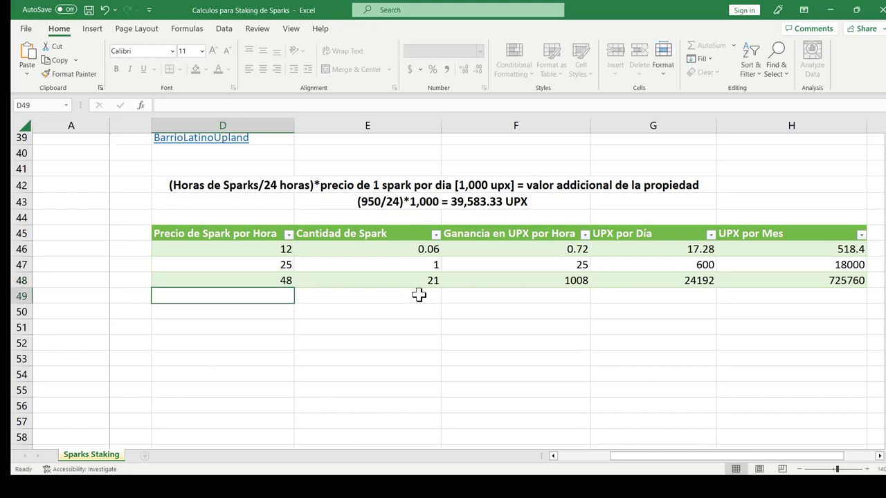
click(277, 280)
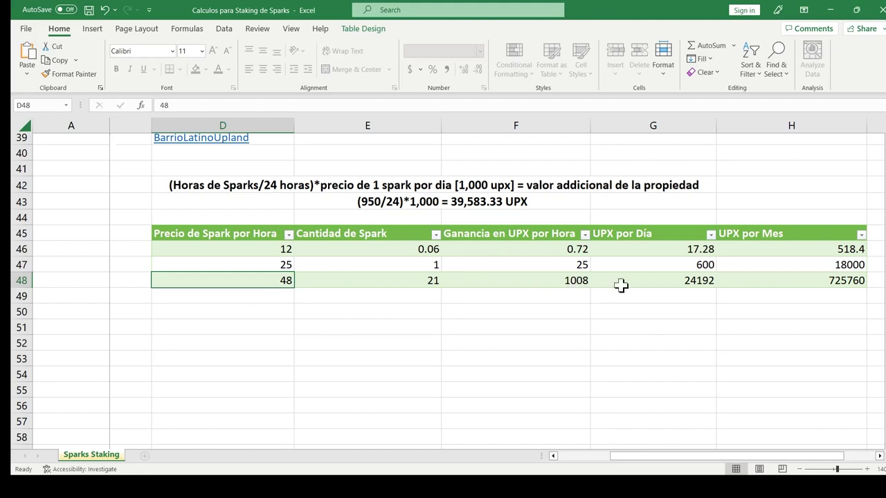
click(683, 280)
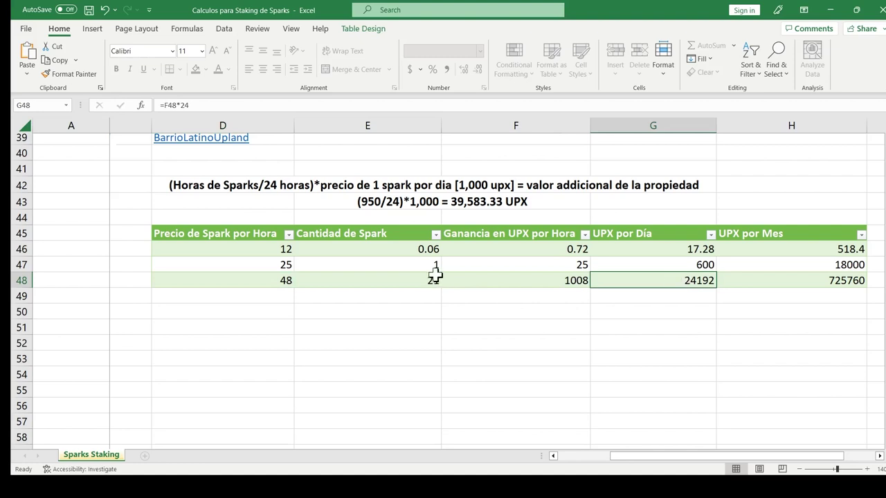
Step: Try 20 and 10 as the third row's Precio de Spark por Hora
click(277, 280)
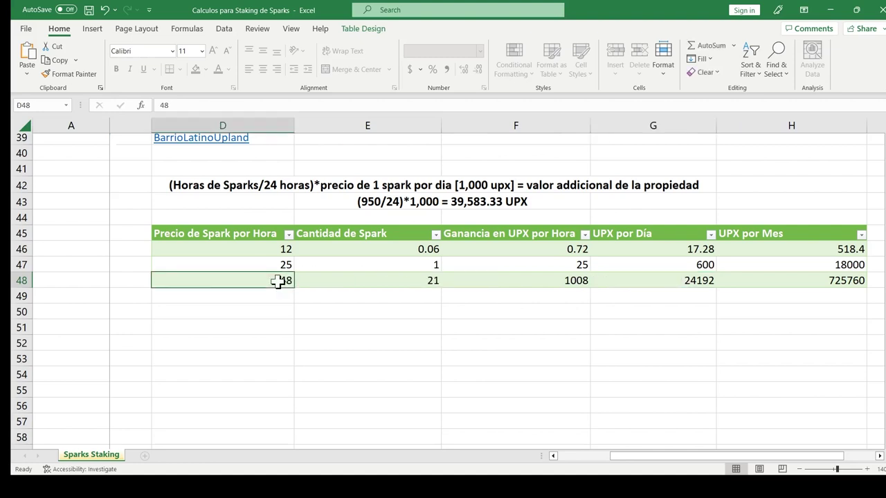
text(20)
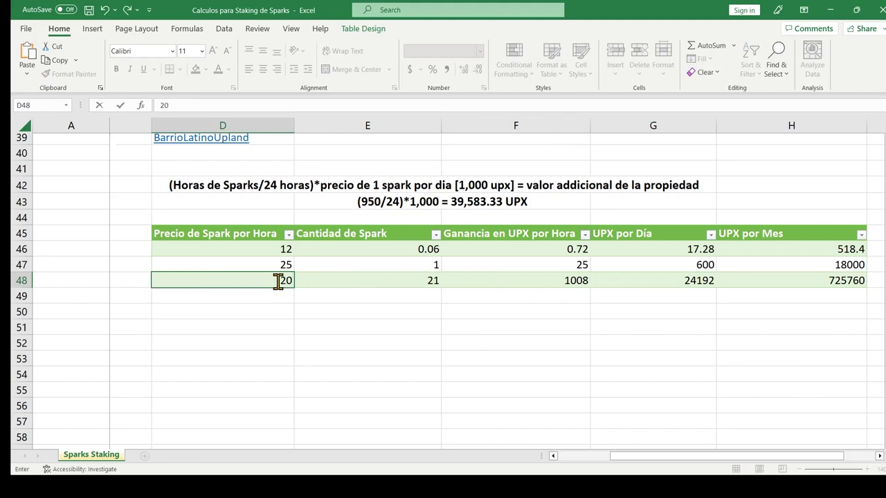
key(Return)
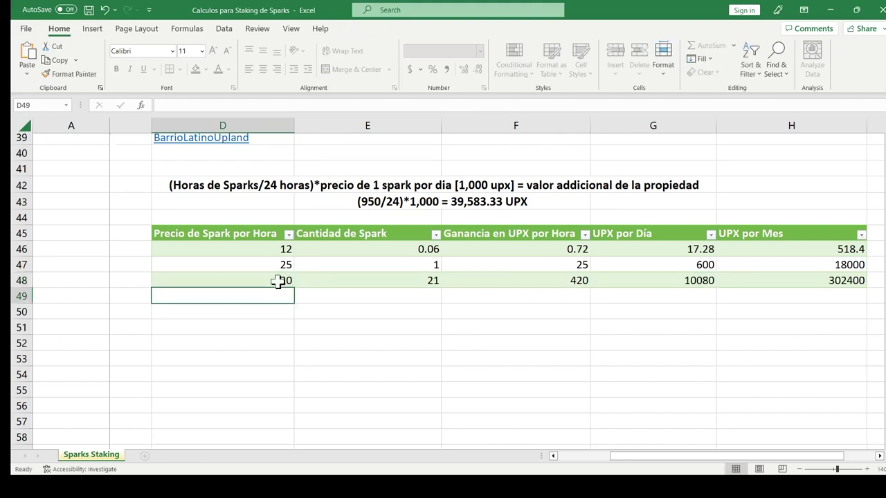
click(277, 281)
text(10)
key(Return)
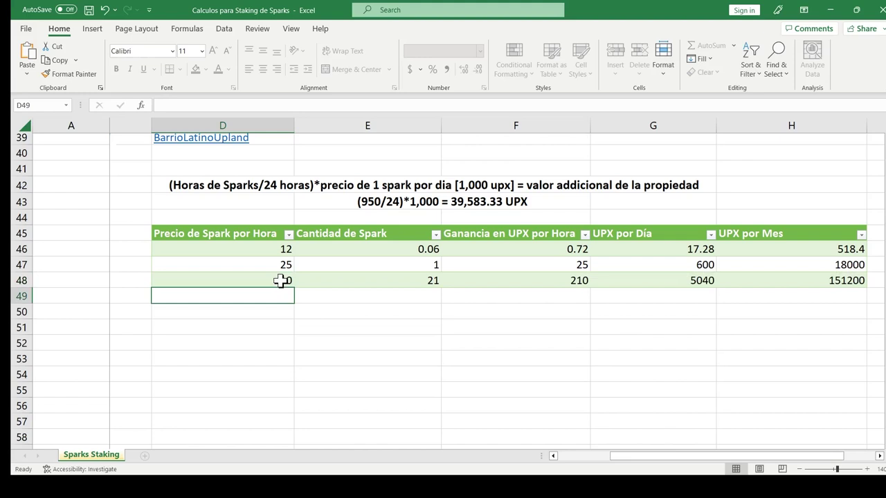
Step: Set the Cantidad de Spark in the earnings table's third row to 1
click(421, 281)
text(1)
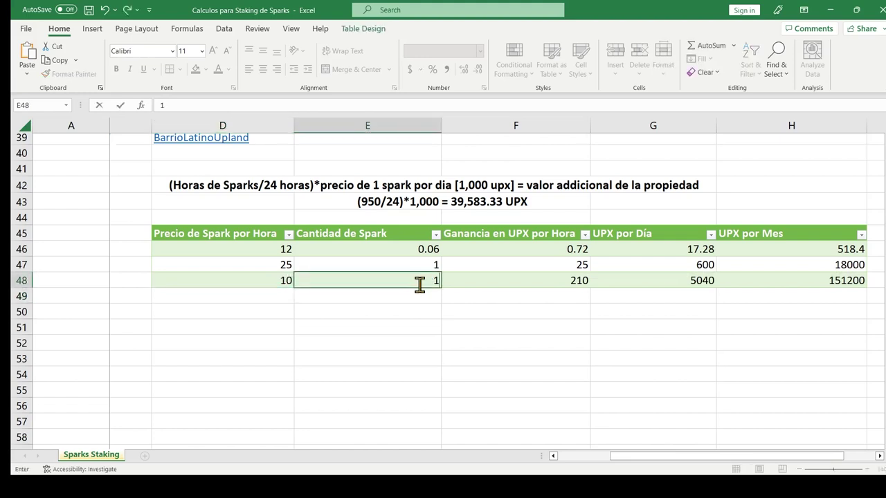
key(Return)
Step: Try 20, 50 and 45 as the third row's Precio de Spark por Hora for a single Spark
click(275, 280)
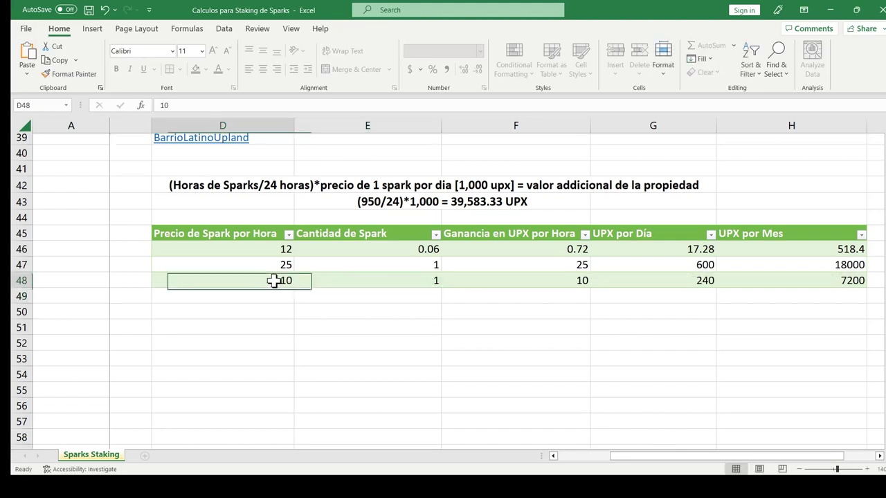
text(20)
key(Return)
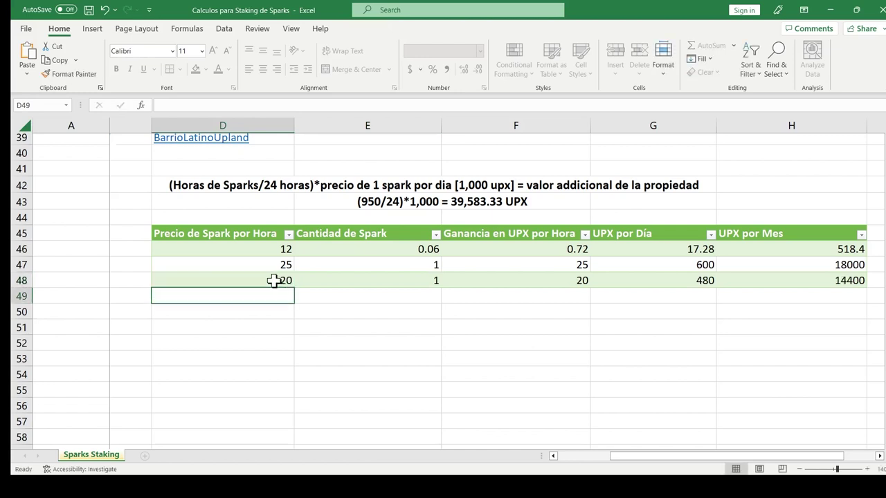
click(280, 280)
text(50)
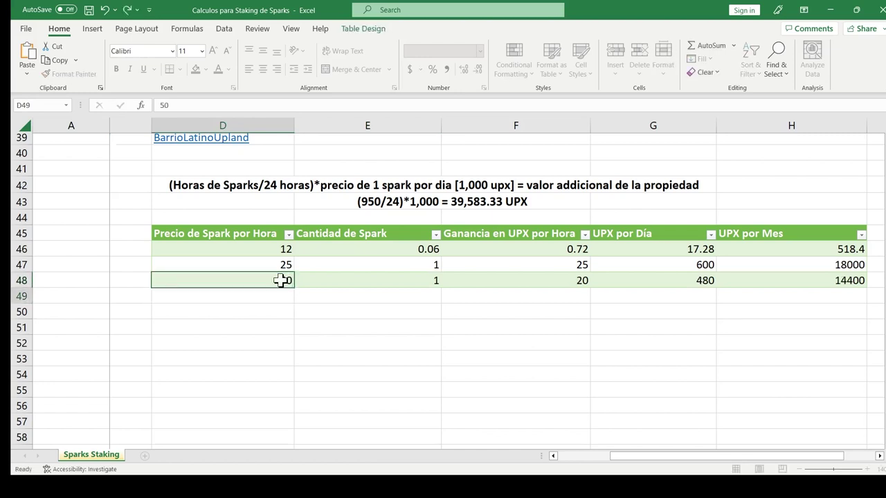
key(Return)
click(283, 280)
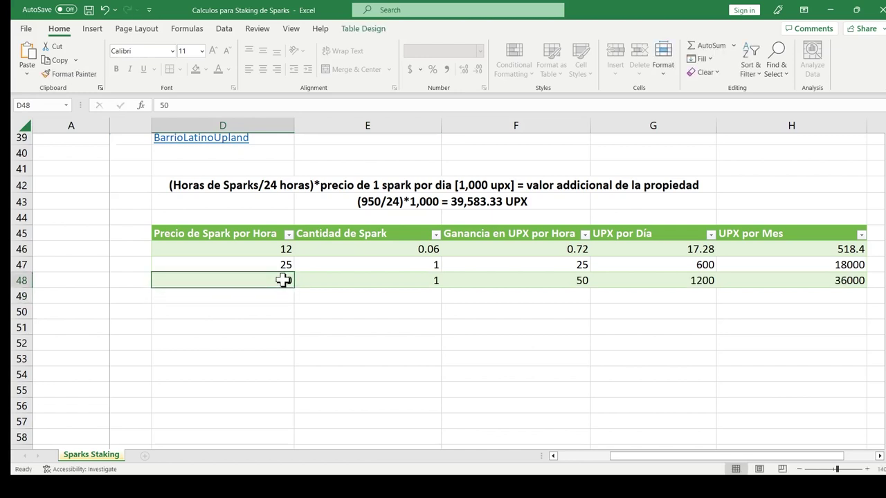
text(45)
key(Return)
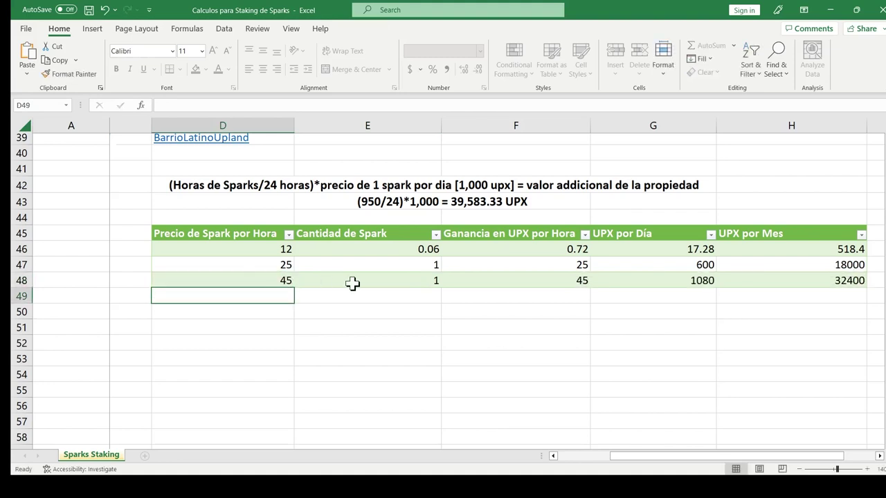
Step: Examine the third row's price, Spark quantity and UPX por Mes formula, plus the additional property value example in row 43
click(280, 282)
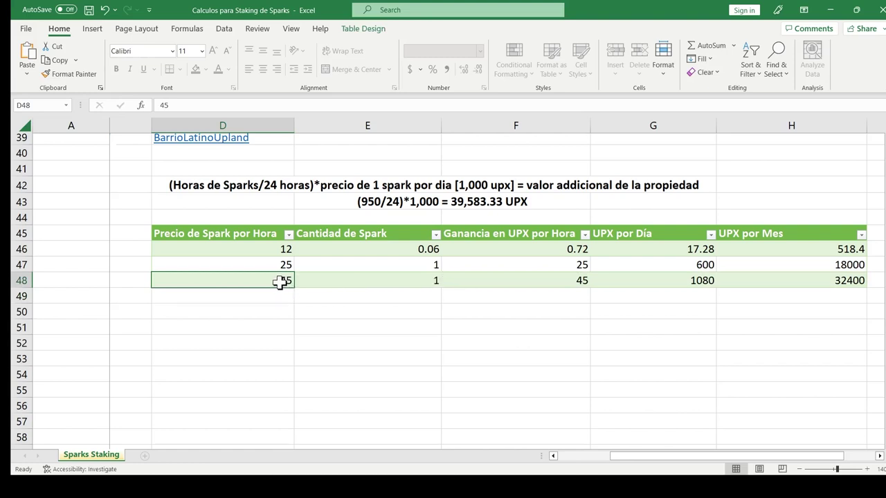
click(388, 281)
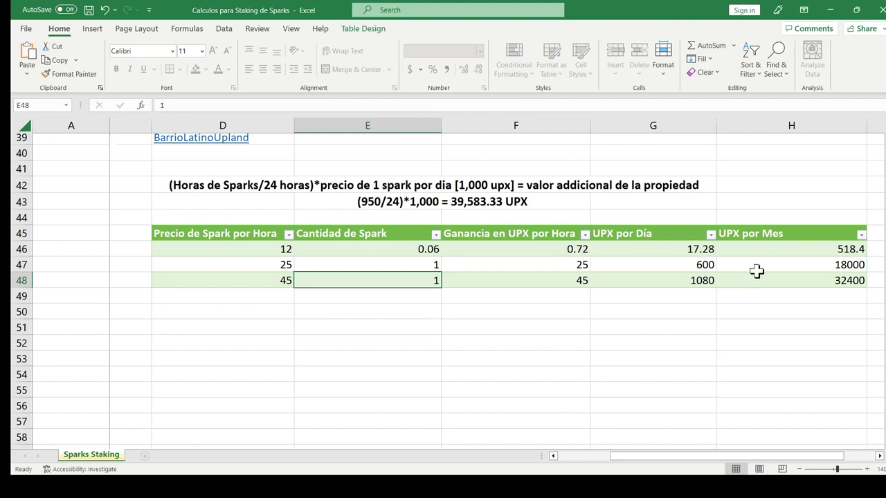
click(823, 286)
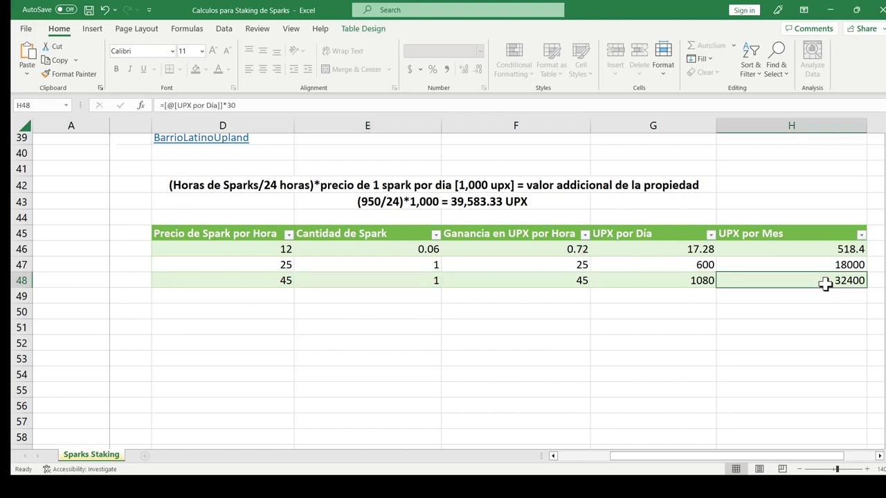
click(482, 201)
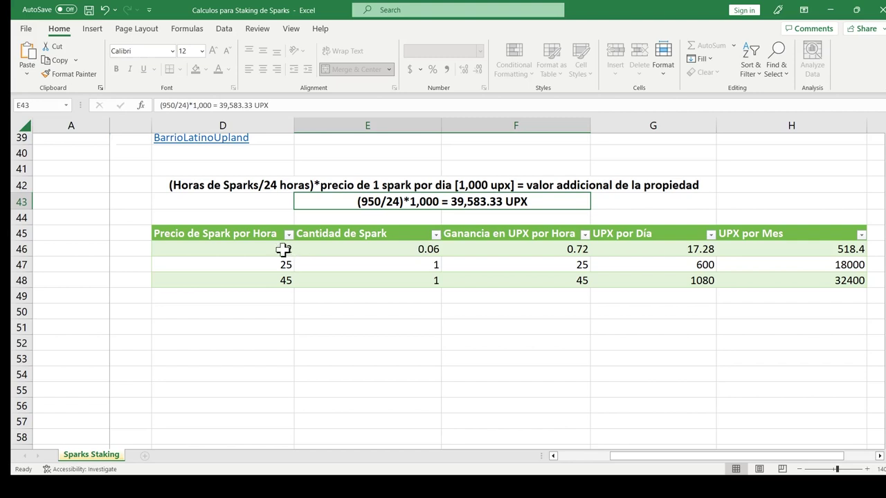
Step: Set the third row's Precio de Spark por Hora to 12 and check its UPX por Día formula
click(284, 280)
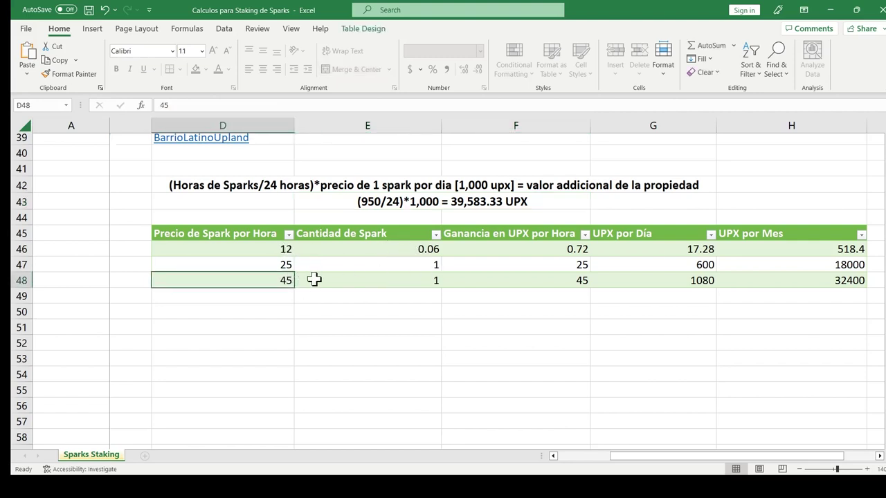
text(12)
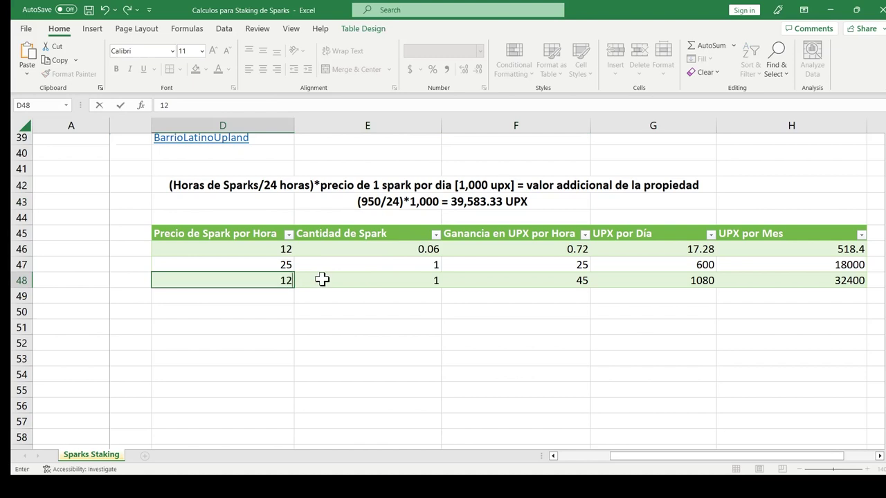
click(345, 281)
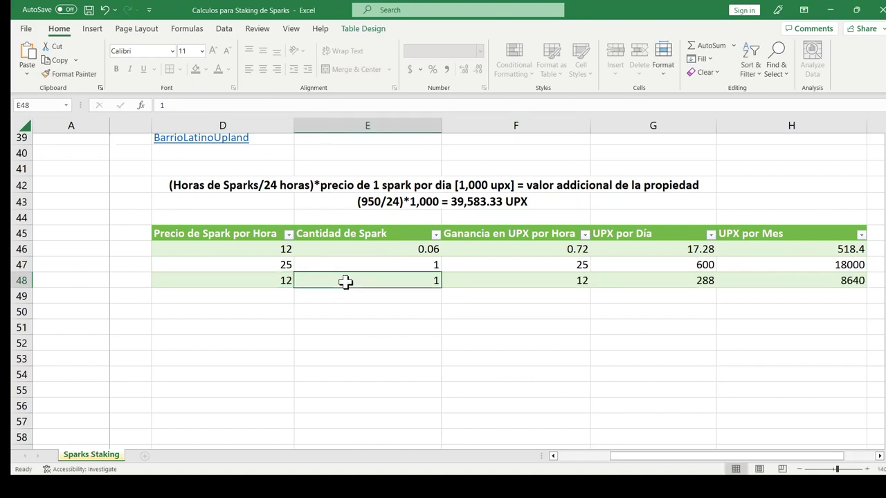
click(694, 281)
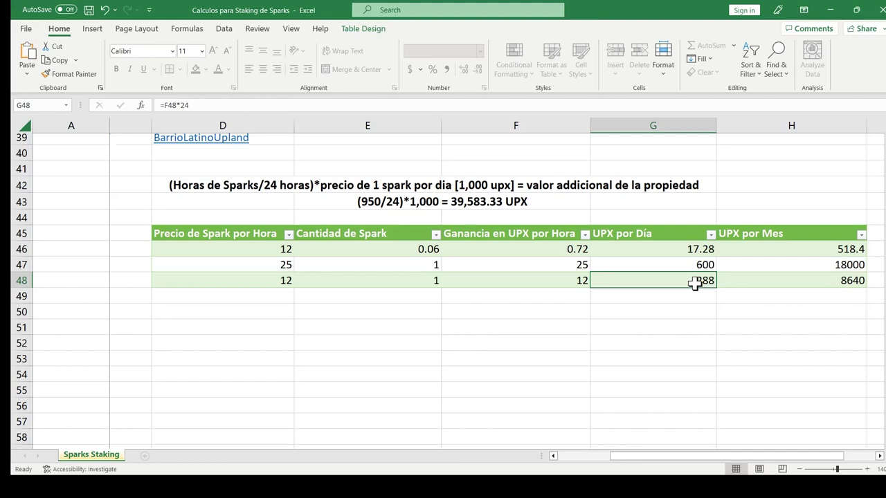
click(281, 282)
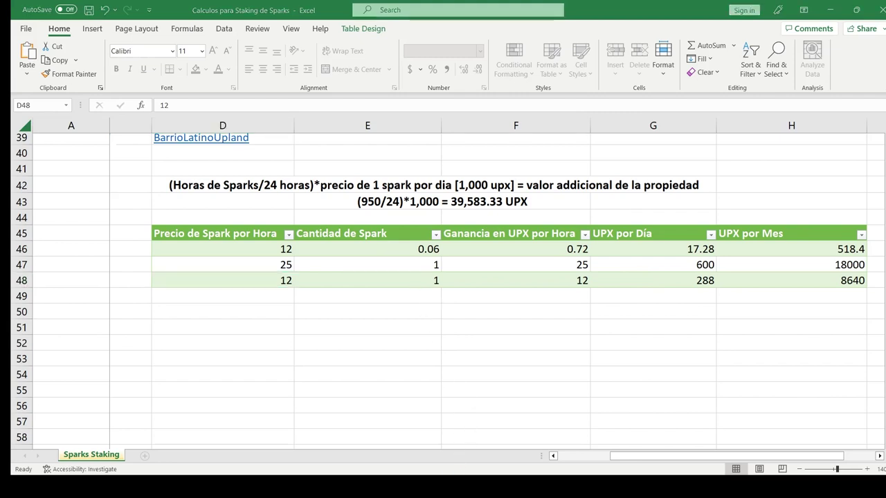
Step: Review the construction types and their Horas de Spark in the staking table at the start of the sheet
scroll(449, 326, up, 4)
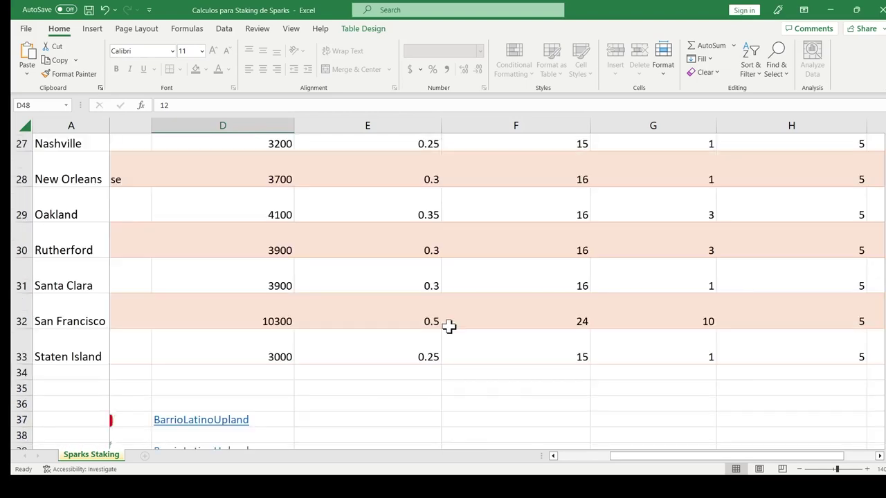
scroll(449, 325, up, 9)
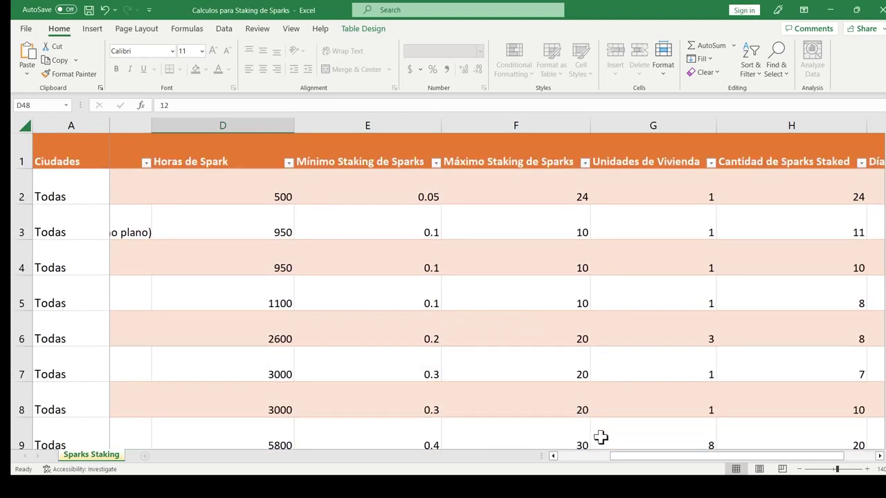
drag(623, 463, 571, 464)
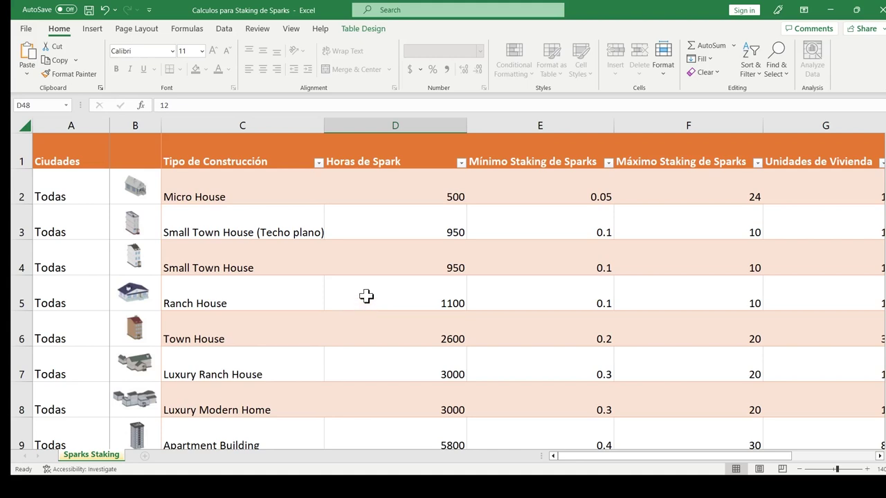
scroll(366, 296, down, 2)
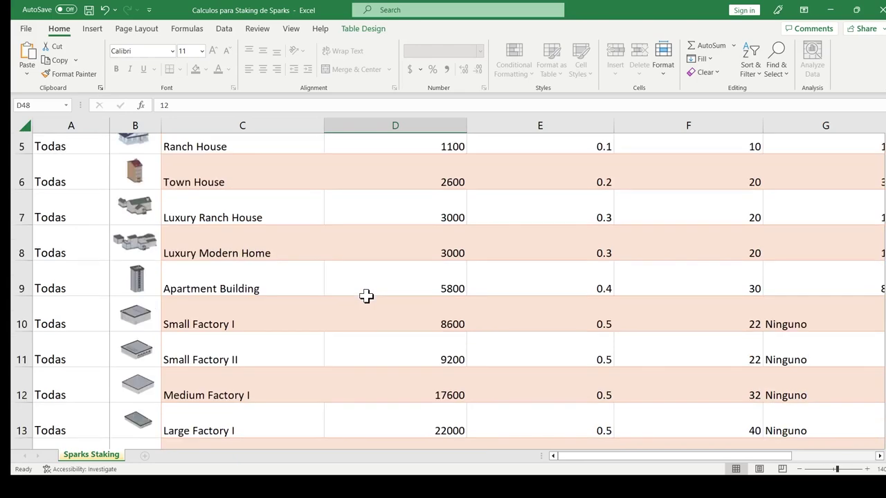
scroll(366, 296, up, 3)
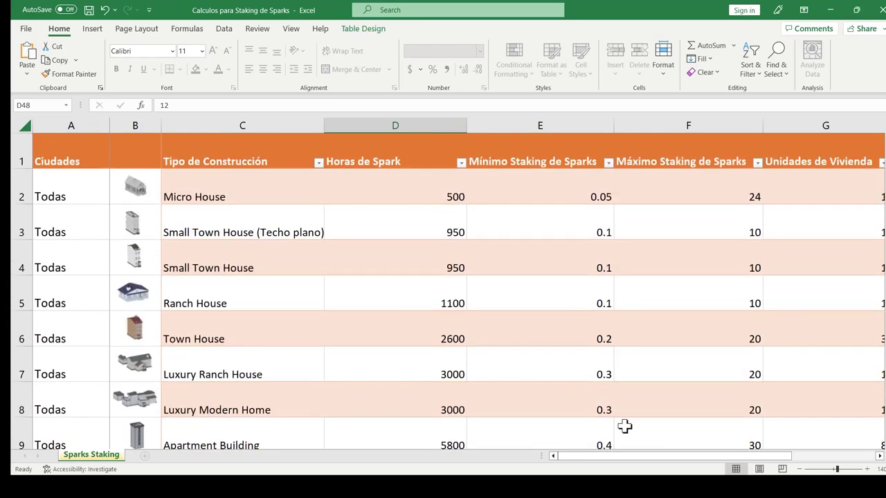
Step: Examine the Cantidad de Sparks Staked values in rows 2 to 5 and the Días de Construcción formula for the Ranch House
drag(647, 461, 733, 461)
click(686, 200)
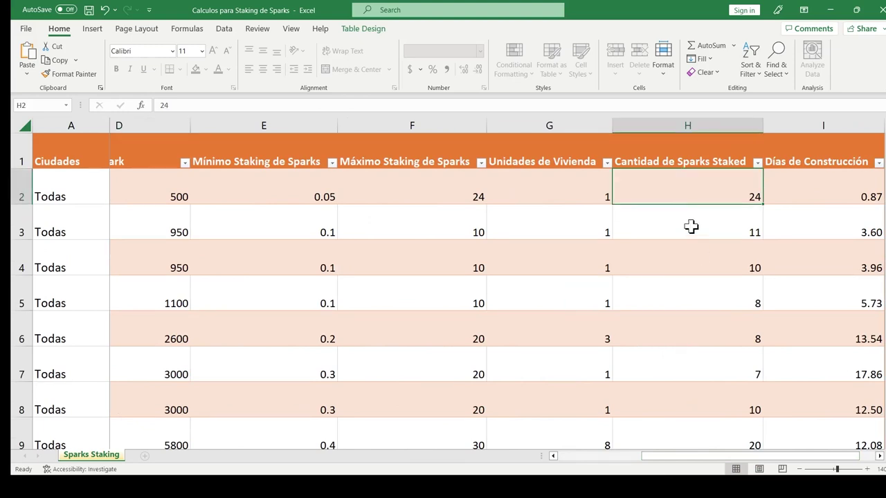
click(692, 231)
click(699, 261)
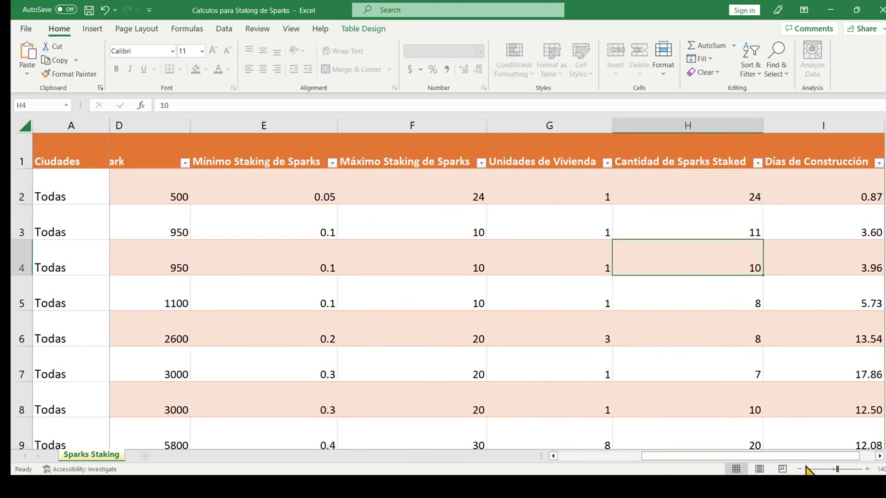
drag(802, 460, 807, 462)
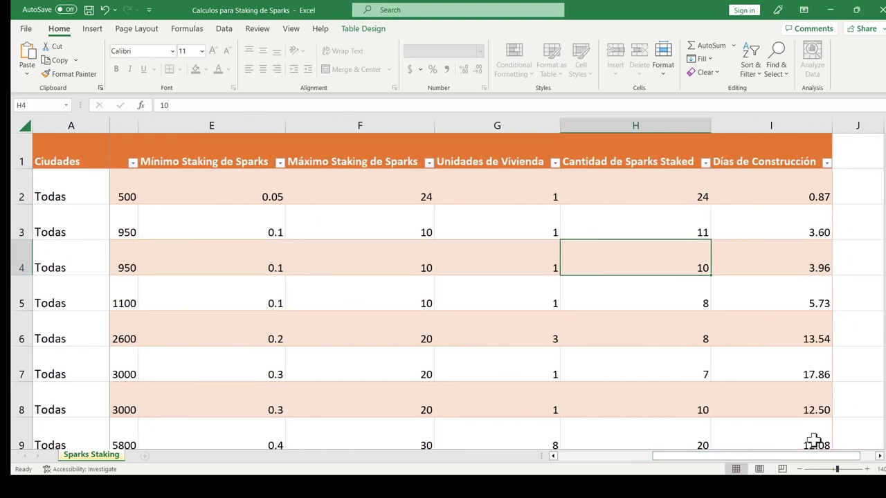
click(795, 308)
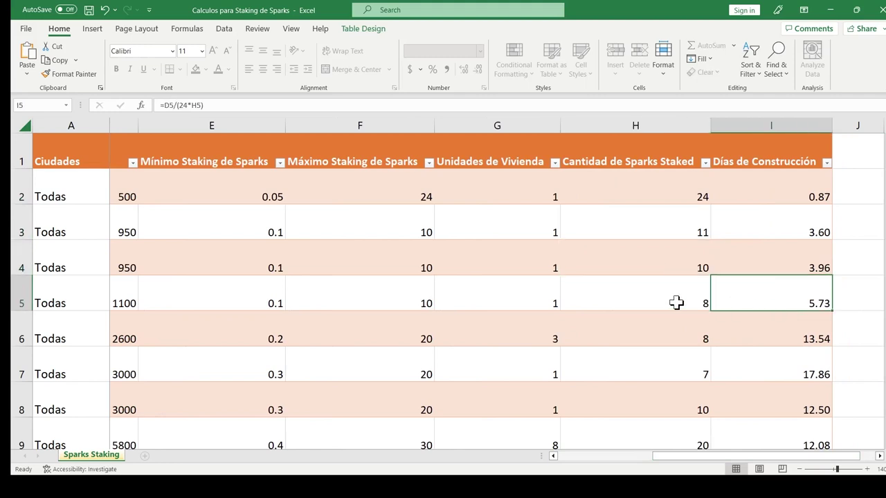
click(676, 302)
scroll(648, 297, down, 1)
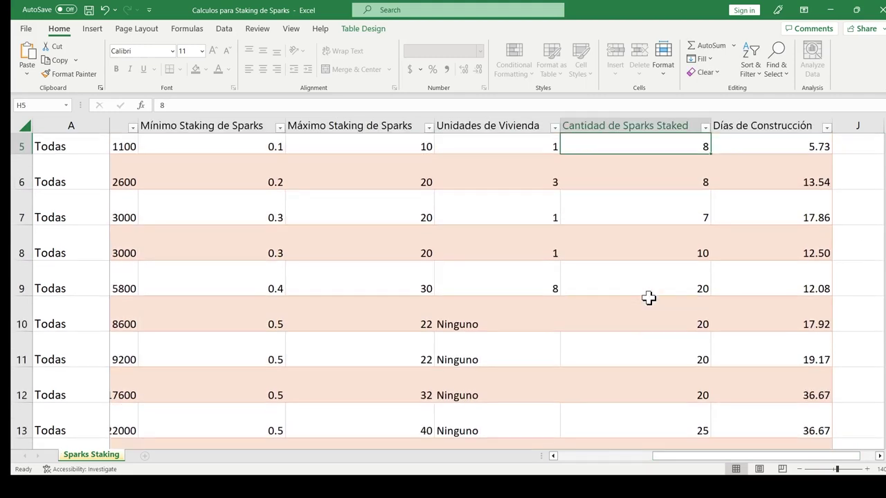
scroll(648, 298, up, 1)
click(667, 200)
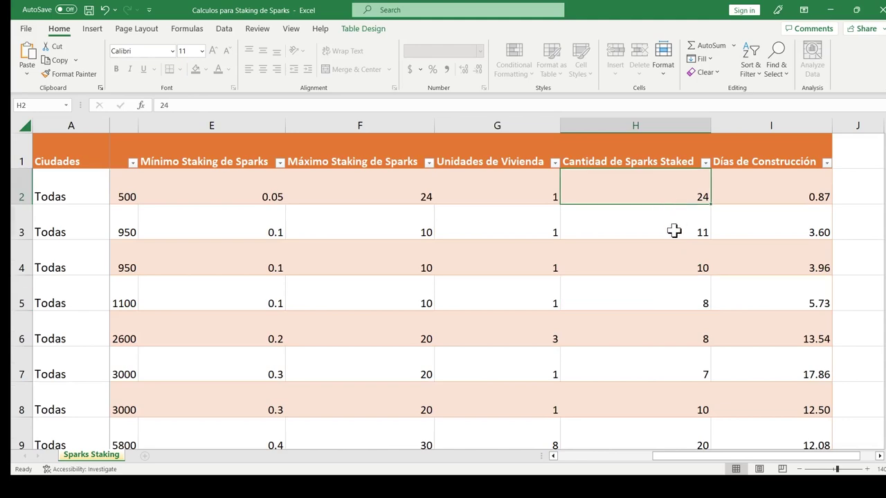
click(674, 284)
scroll(677, 317, down, 3)
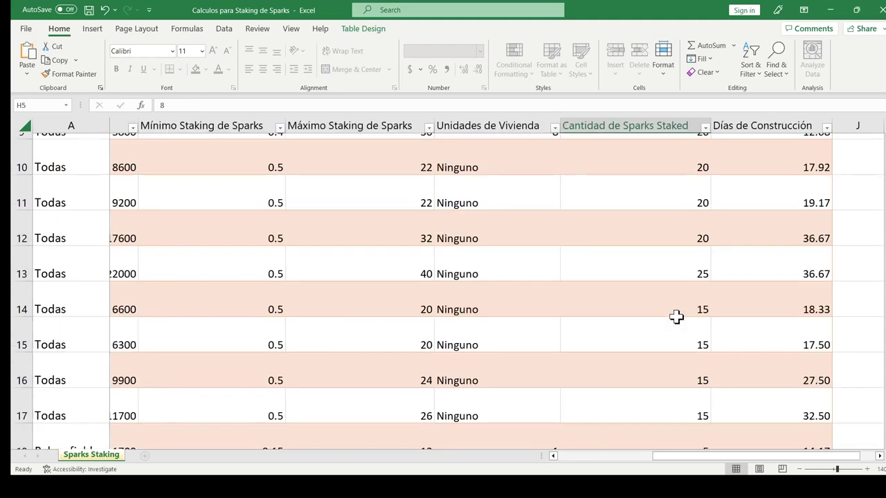
Step: Review the third row's Precio de Spark por Hora and Cantidad de Spark in the rental table, along with its UPX earnings columns
scroll(676, 317, down, 12)
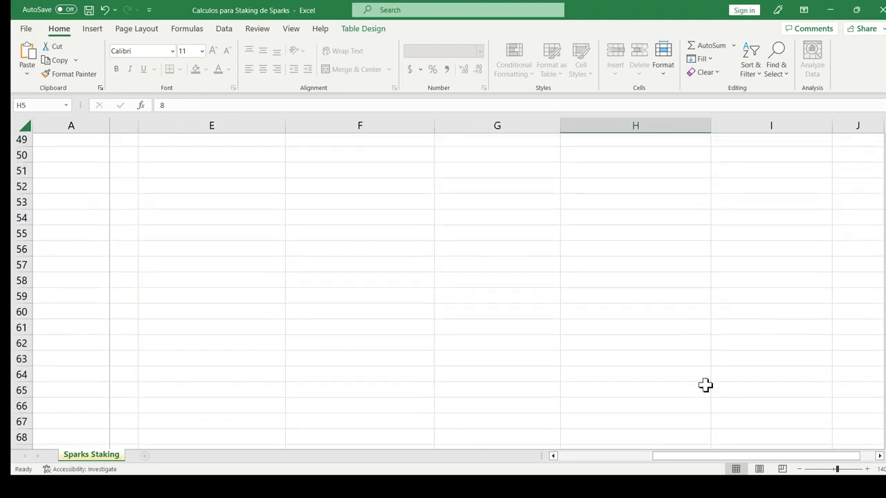
scroll(706, 386, up, 6)
drag(754, 462, 680, 461)
scroll(577, 358, down, 3)
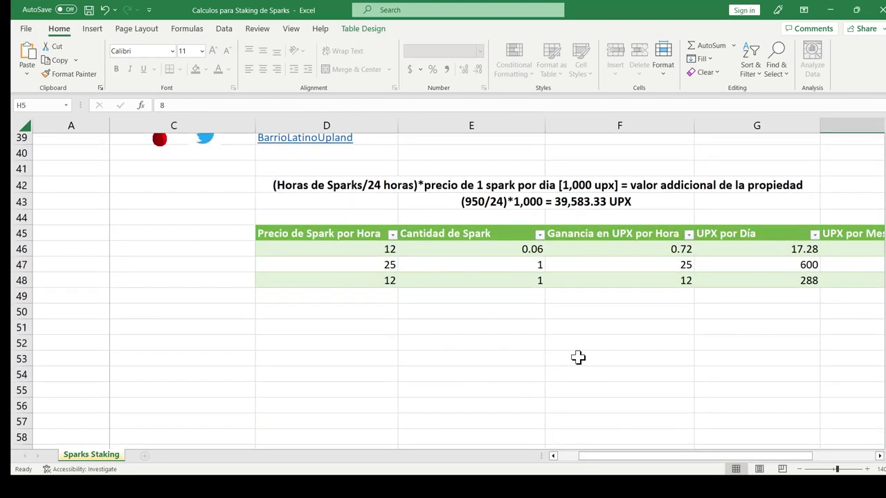
click(378, 281)
click(464, 282)
click(379, 280)
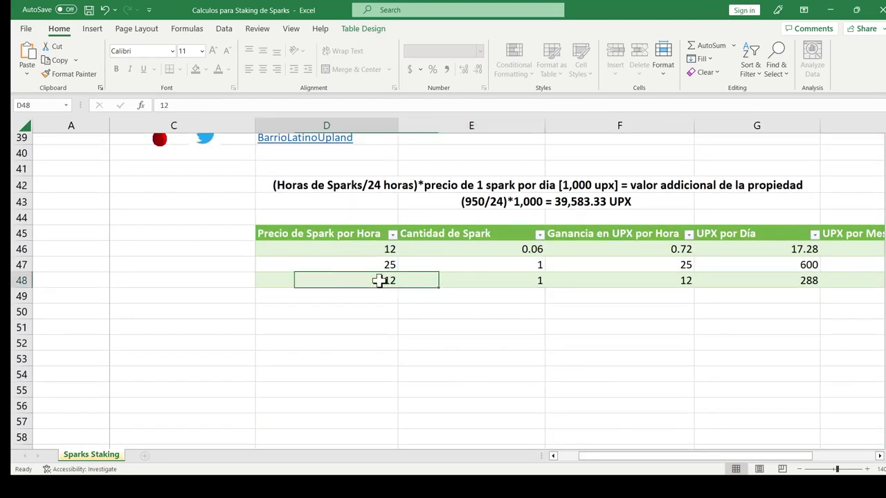
click(458, 284)
scroll(514, 334, up, 3)
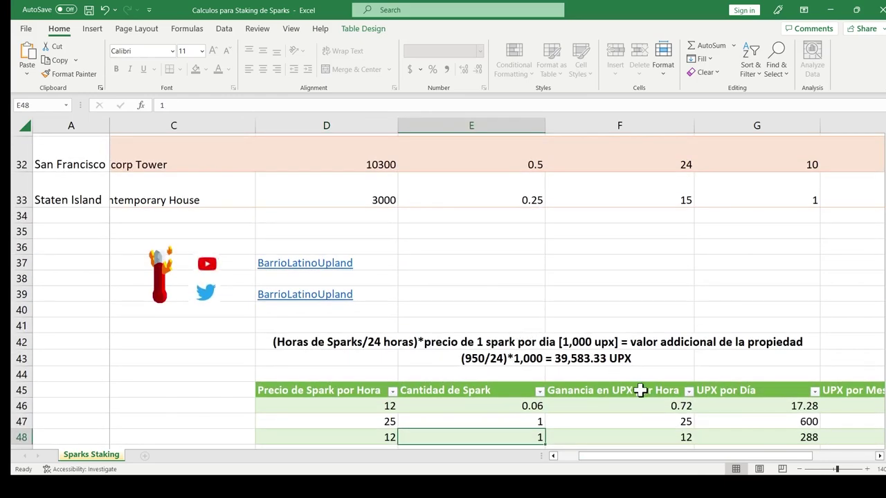
drag(702, 458, 742, 458)
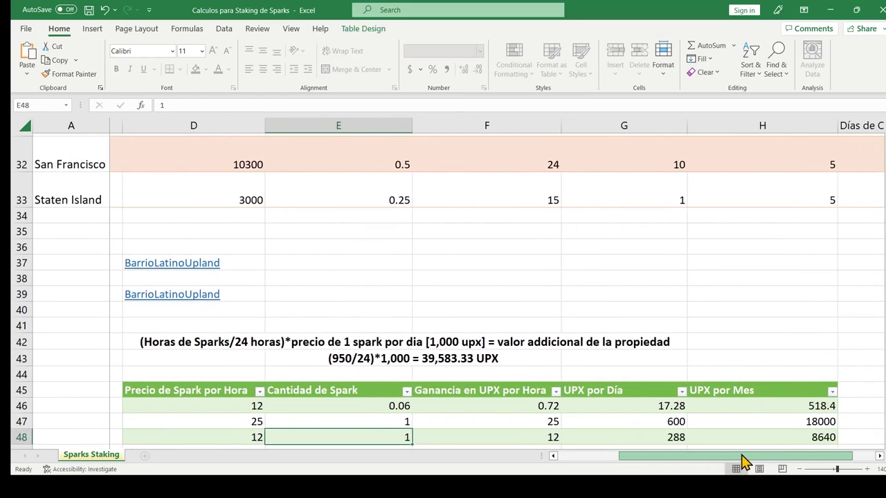
scroll(606, 317, down, 3)
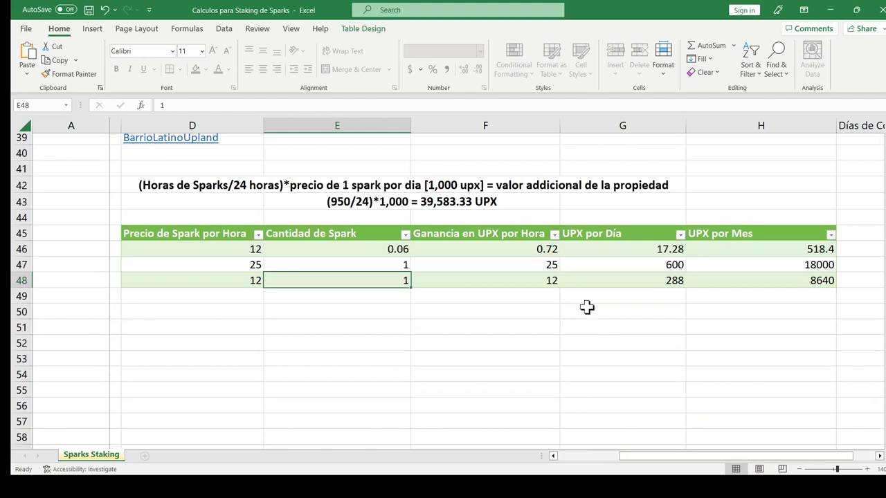
scroll(586, 313, up, 3)
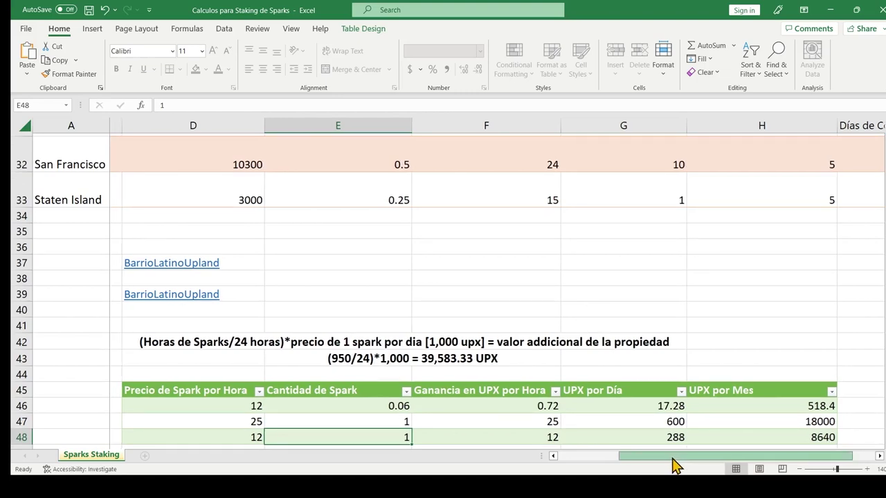
drag(678, 463, 533, 443)
scroll(490, 344, up, 7)
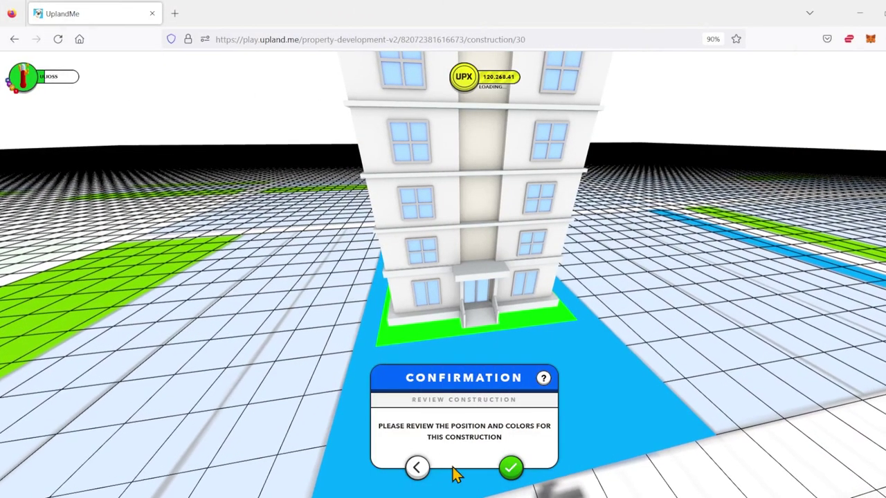
Step: Switch to Upland, back out of the building's color and position settings, and exit the construction editor, discarding all selections
click(417, 468)
click(416, 438)
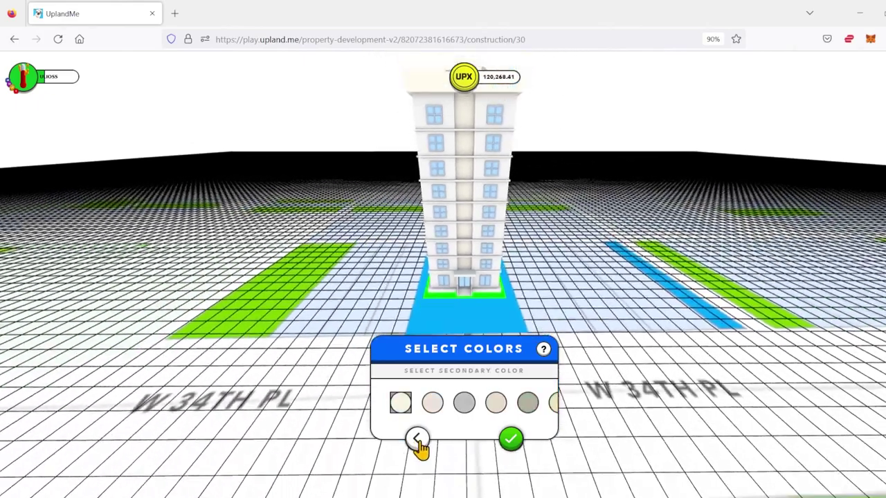
click(416, 438)
click(417, 438)
click(418, 468)
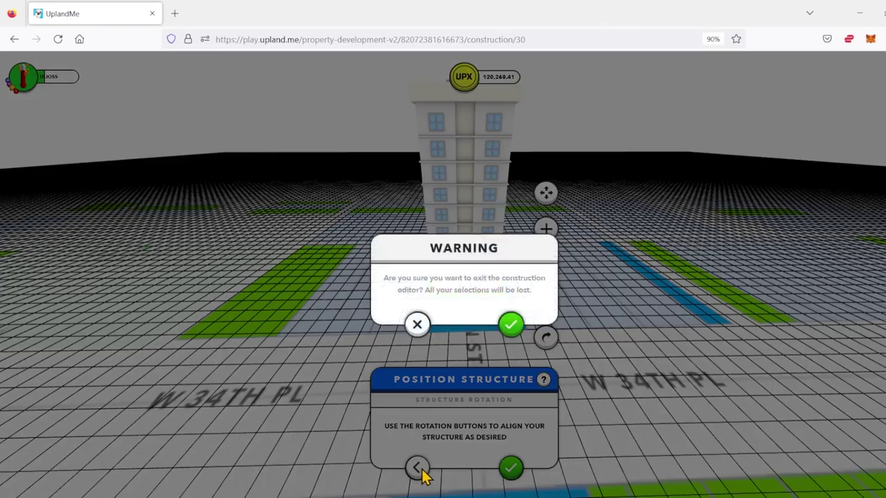
click(509, 327)
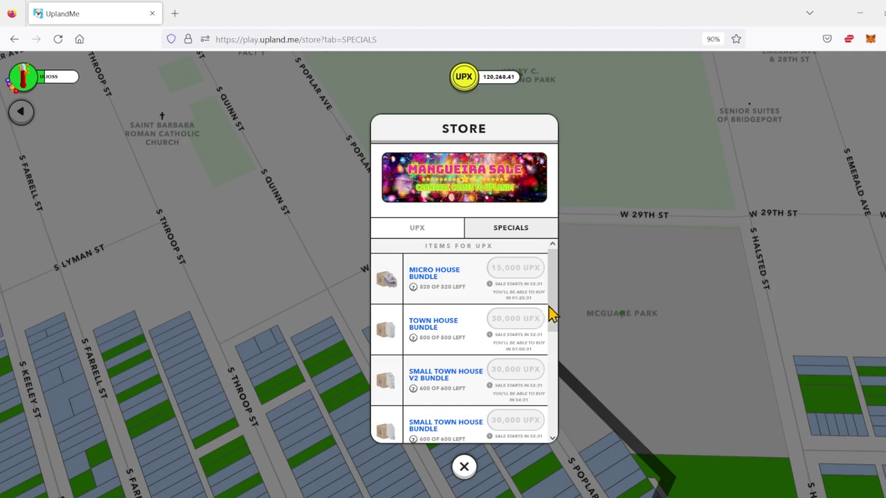
Step: Review the house and apartment bundles with their UPX prices in the store's Specials, then close the store
scroll(556, 315, down, 1)
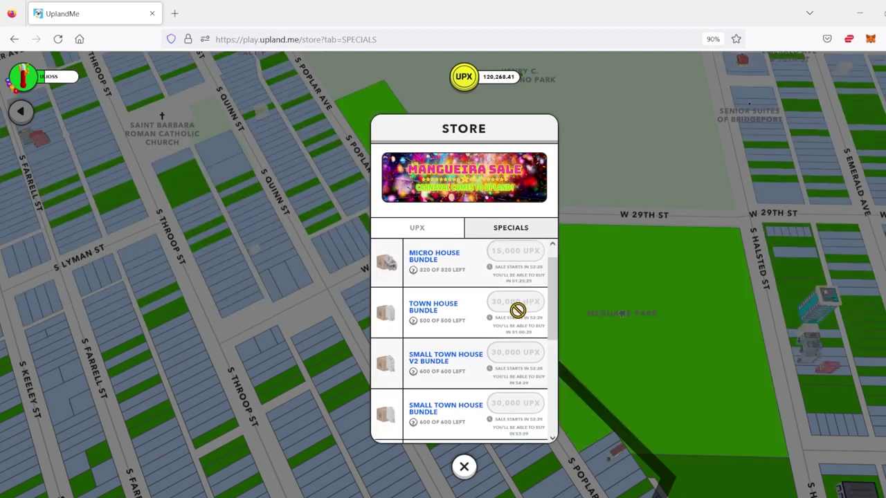
scroll(556, 318, down, 1)
scroll(557, 332, down, 3)
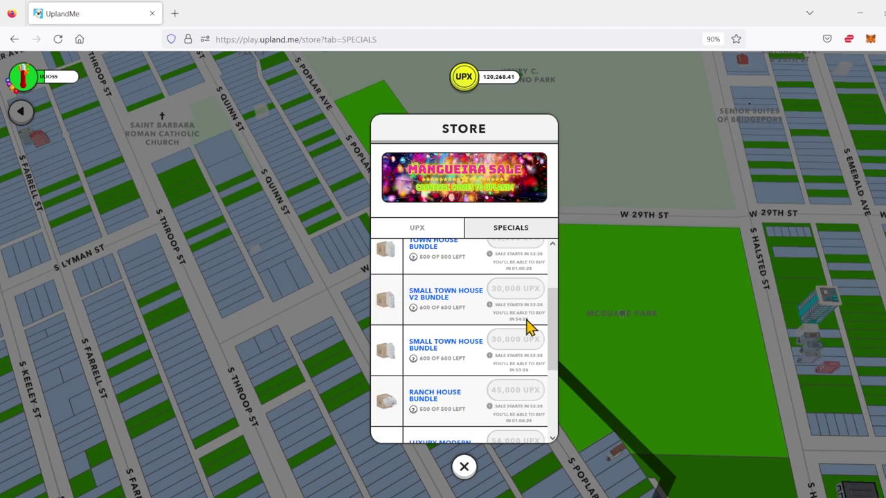
scroll(552, 336, down, 3)
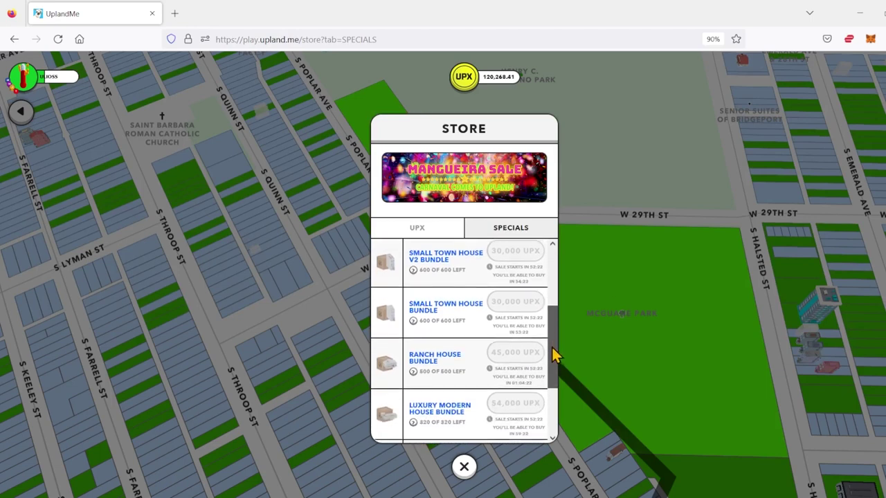
scroll(554, 355, down, 5)
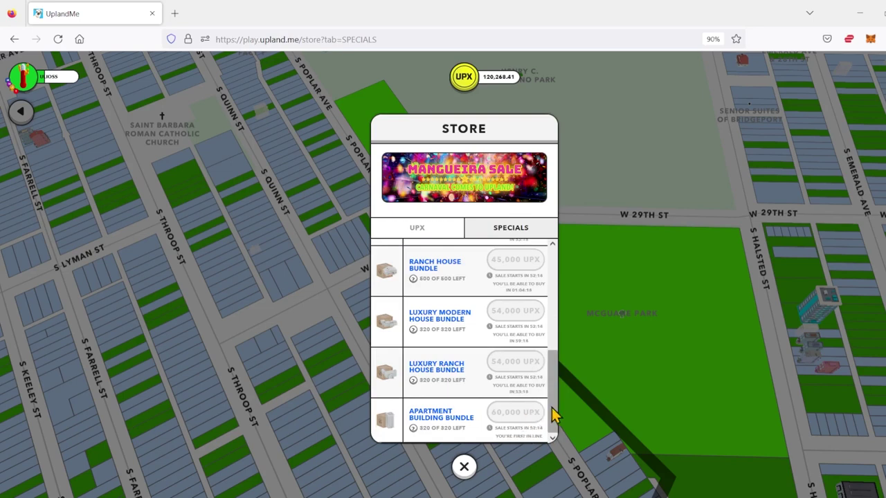
drag(558, 414, 544, 463)
click(467, 470)
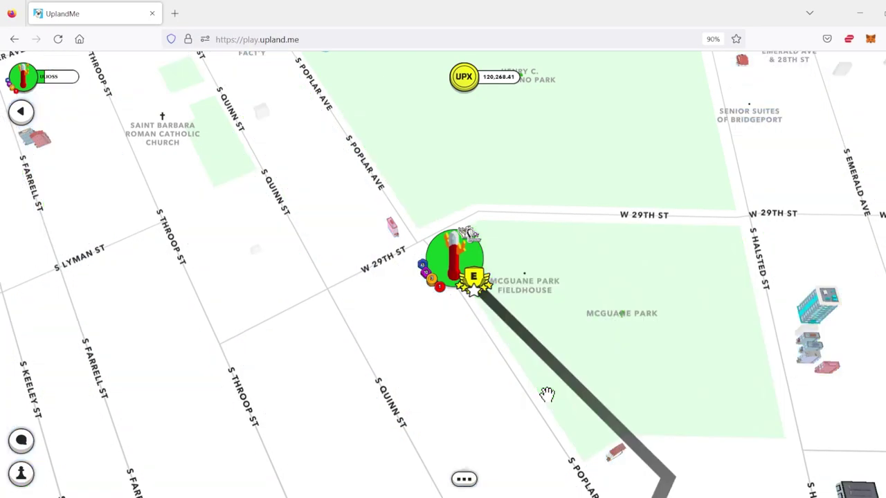
Step: Open the player profile, check its Net Worth and Spark Balance sections, and close it
scroll(546, 396, down, 5)
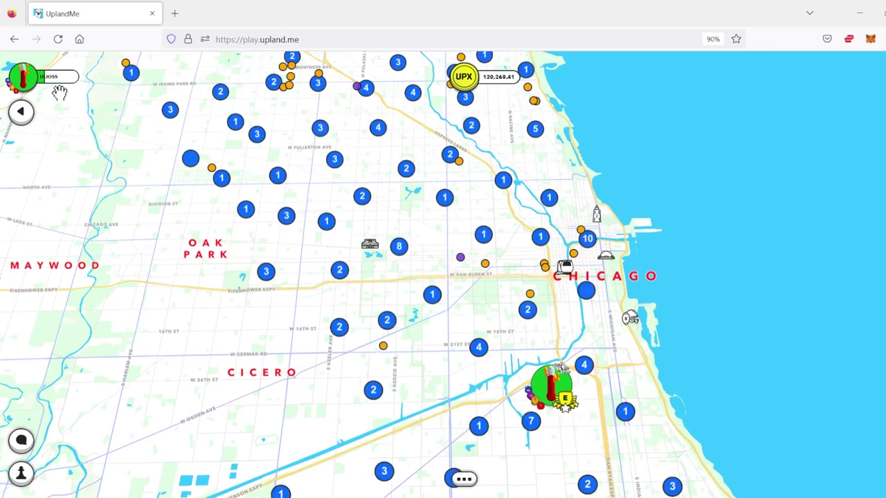
click(14, 87)
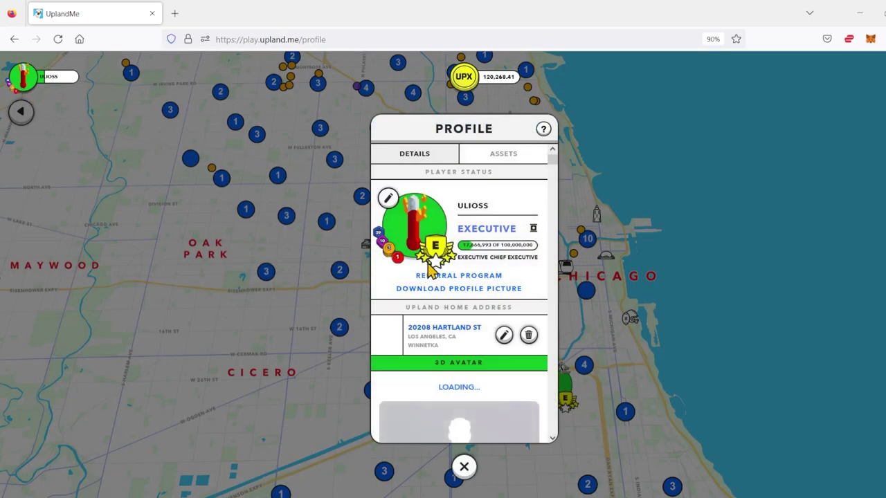
scroll(445, 268, down, 5)
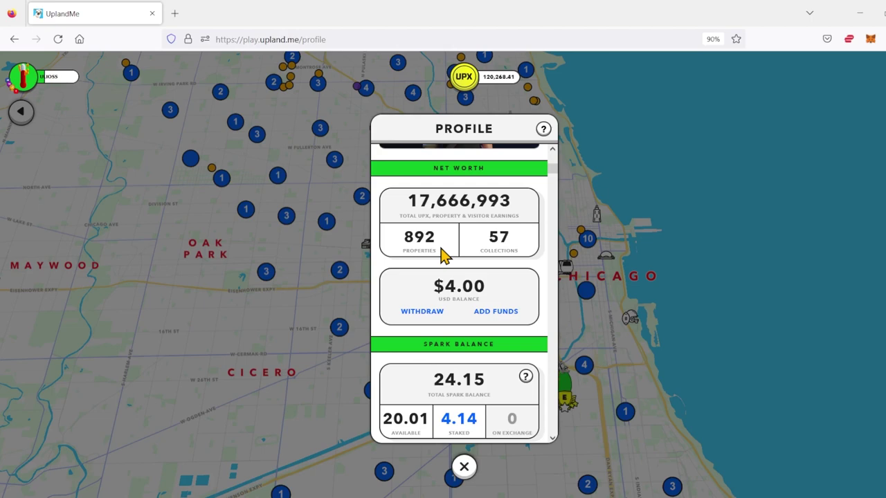
scroll(444, 255, down, 3)
scroll(444, 255, up, 3)
click(464, 466)
Step: Explore the Upland map southward from Chicago, past Florida and the Caribbean, to northern South America
scroll(543, 320, down, 5)
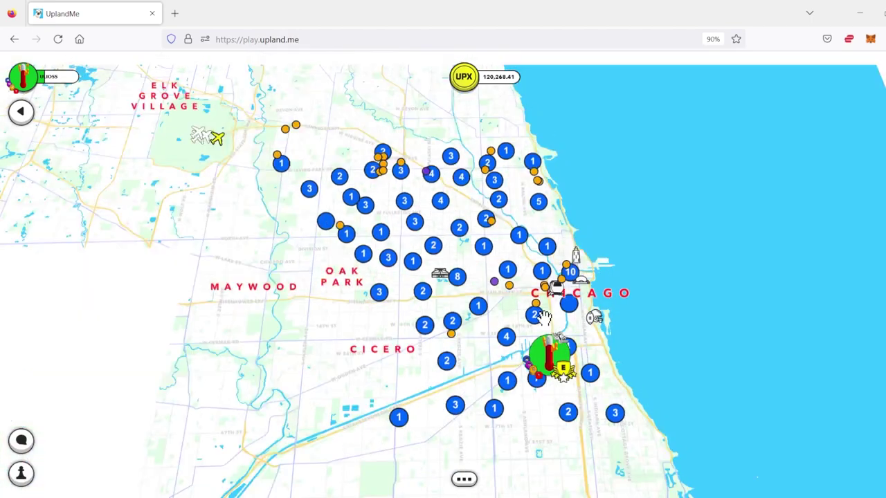
scroll(547, 322, down, 5)
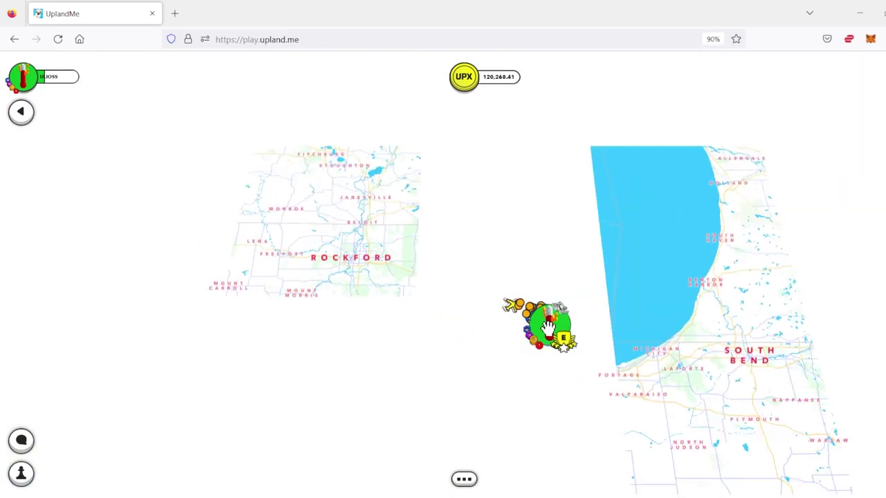
scroll(553, 326, down, 3)
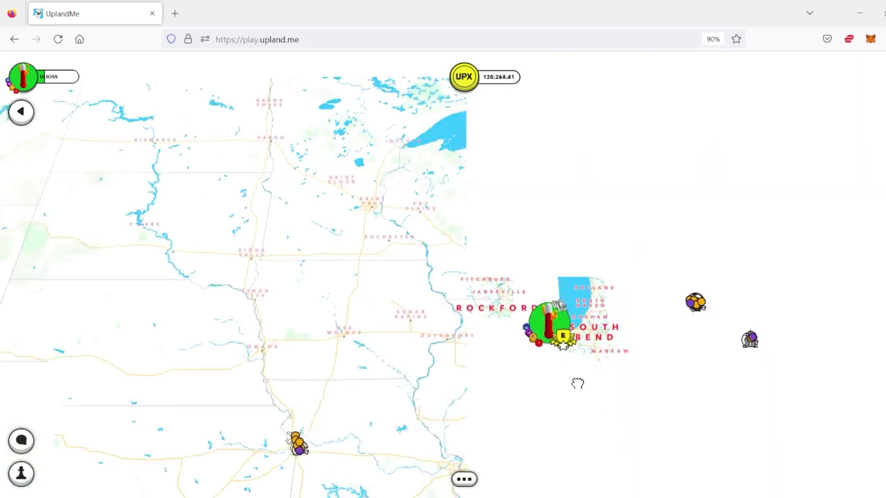
drag(575, 381, 522, 320)
scroll(533, 239, down, 3)
drag(514, 385, 504, 286)
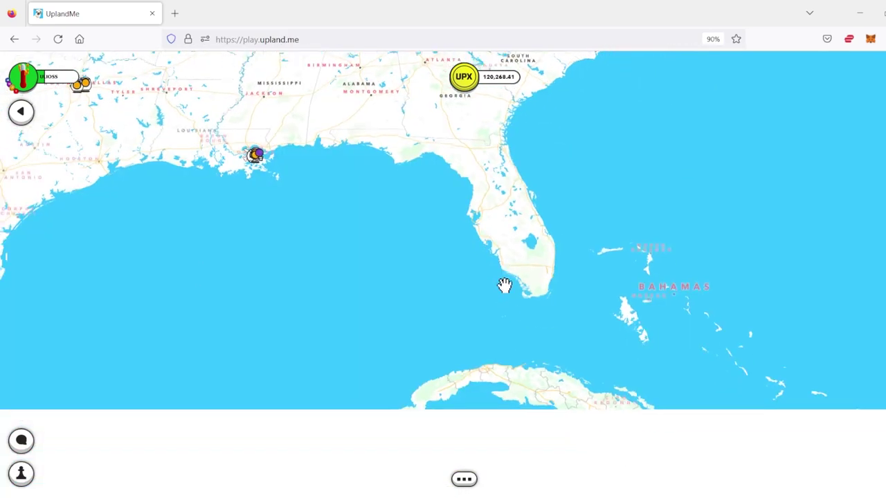
scroll(509, 306, down, 3)
drag(534, 387, 480, 198)
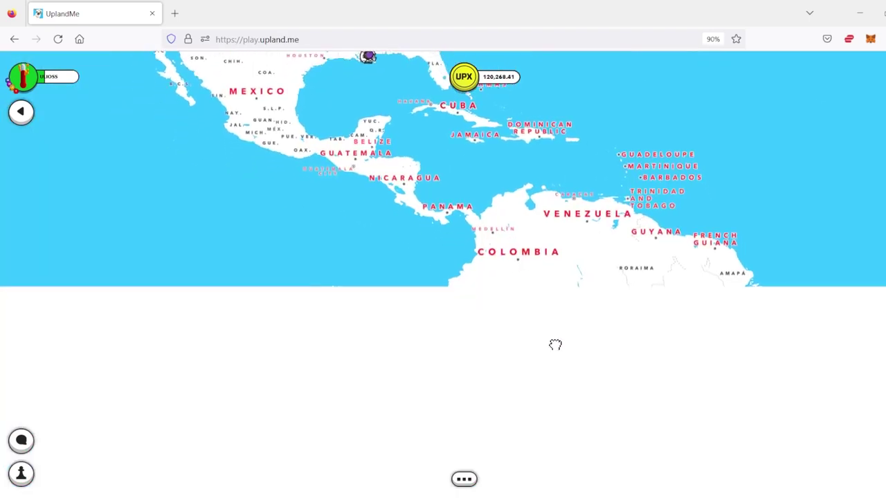